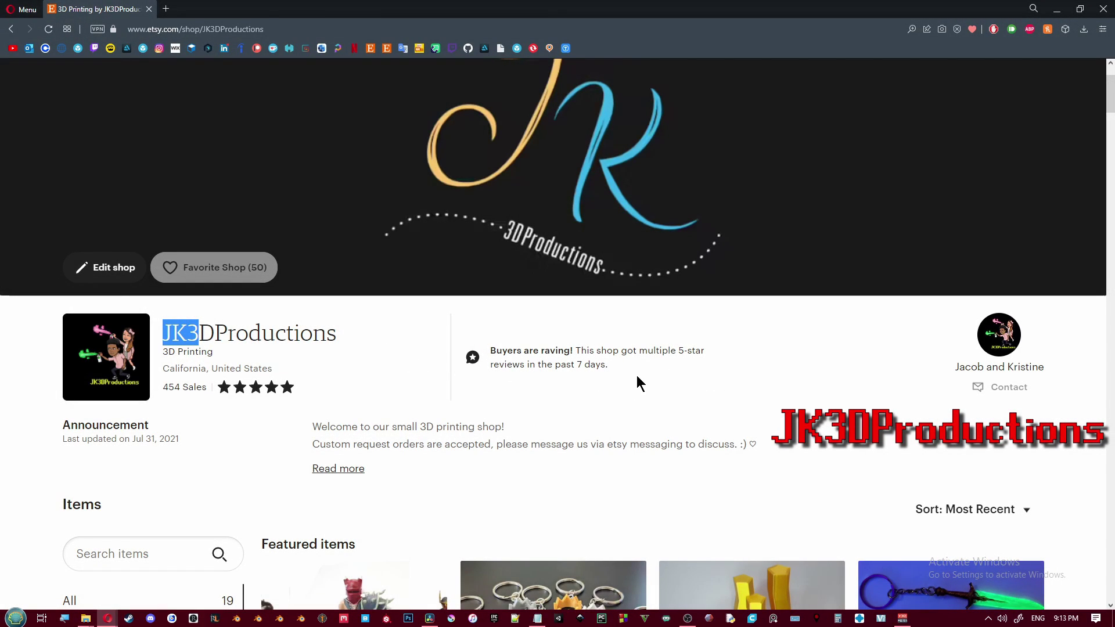
- Assign the Storm_Drain_ukfmdgucw material to the alley floor plane and frame the grate
scroll(690, 358, "down", 7)
scroll(693, 358, "down", 3)
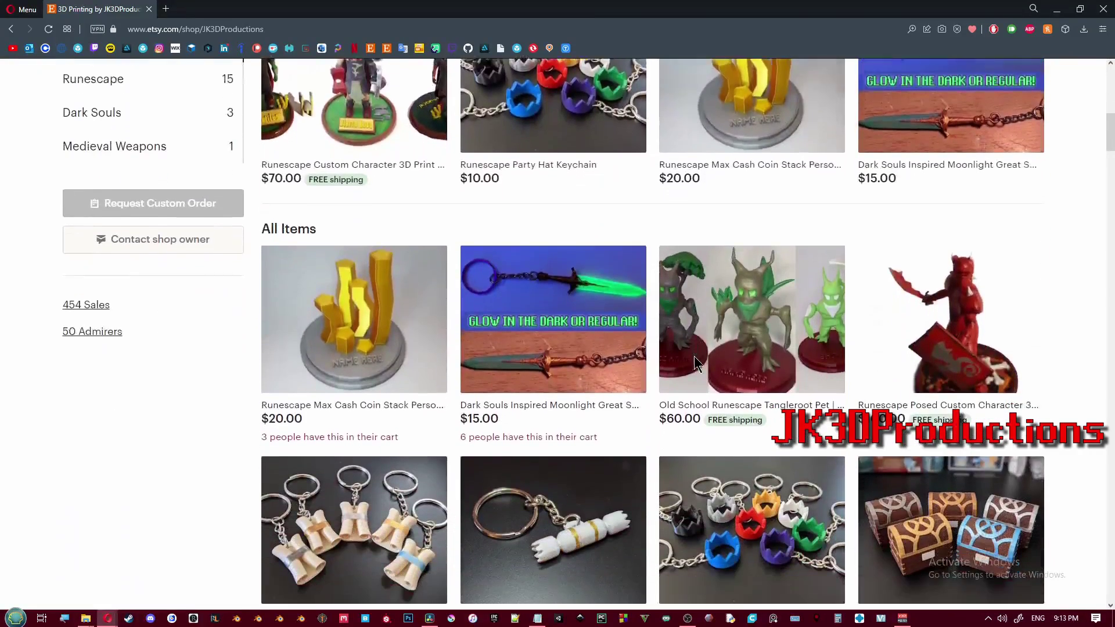
scroll(694, 358, "down", 4)
scroll(721, 390, "down", 2)
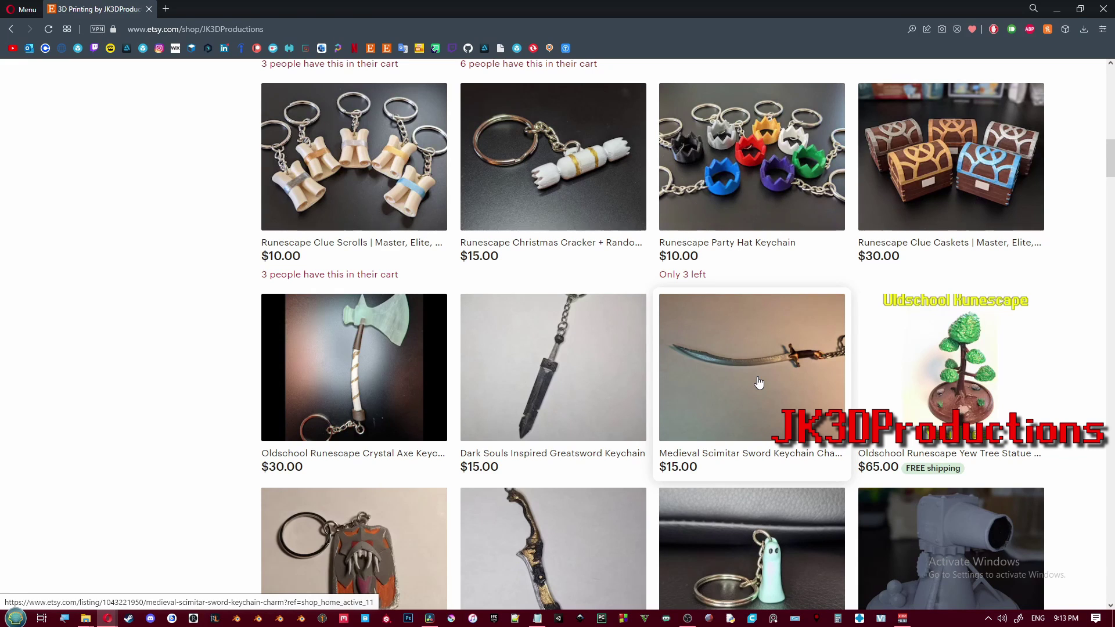
scroll(759, 382, "down", 2)
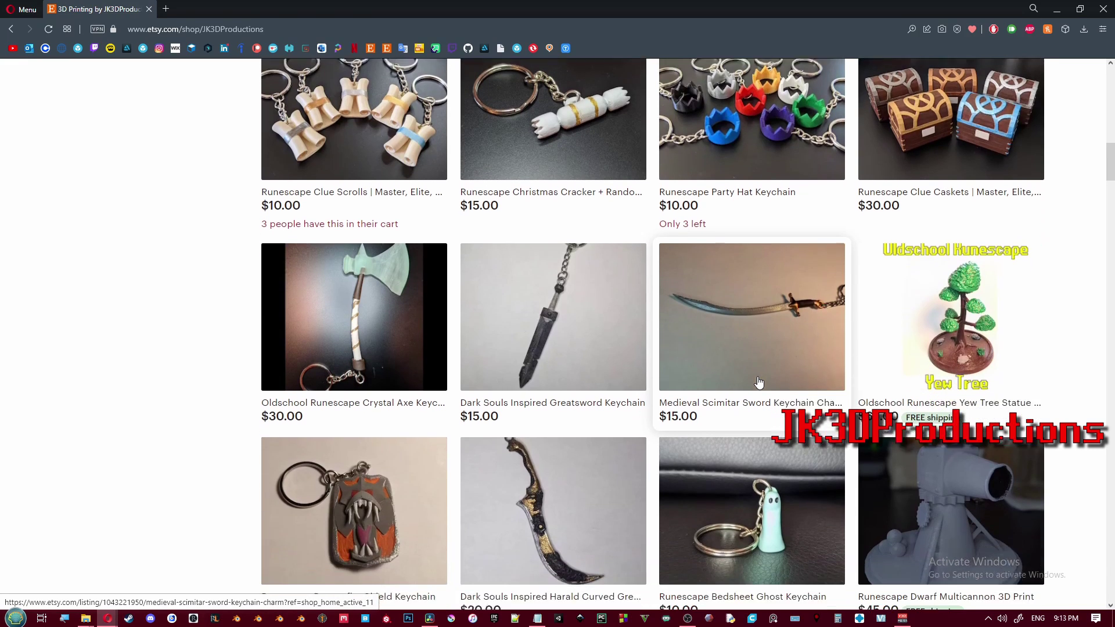
scroll(759, 376, "down", 5)
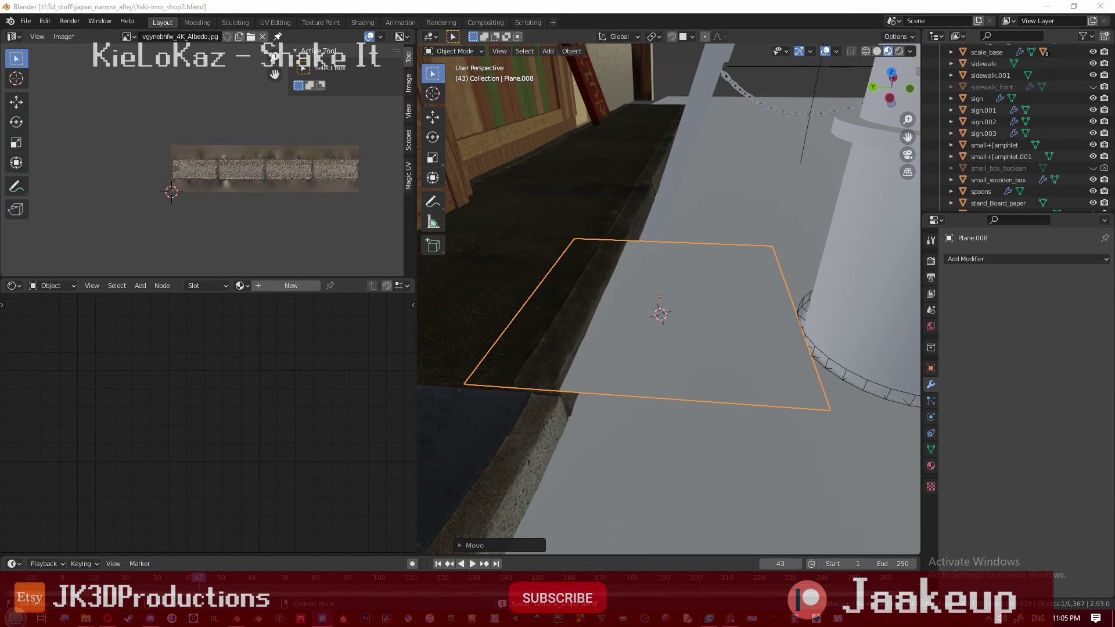
left_click(965, 325)
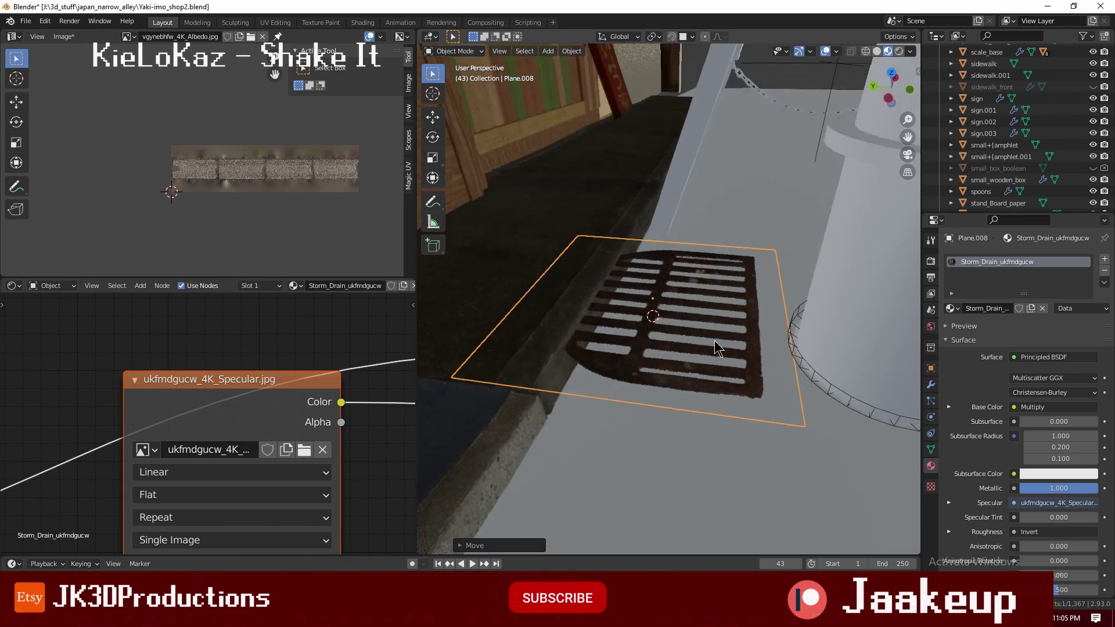
key("KP_Decimal")
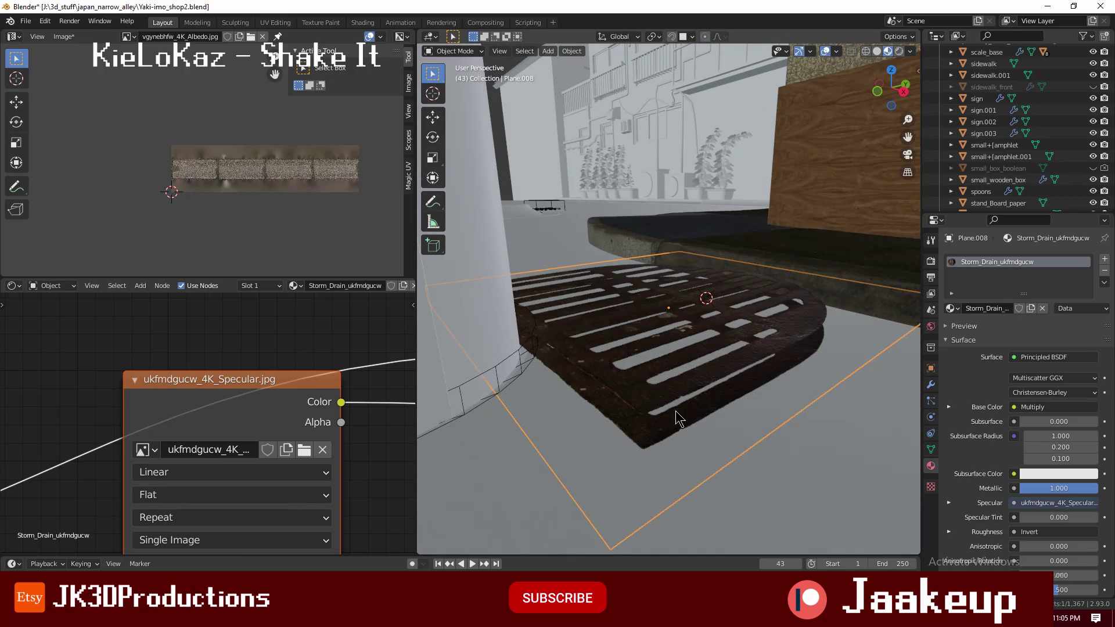
key("Tab")
key("Tab")
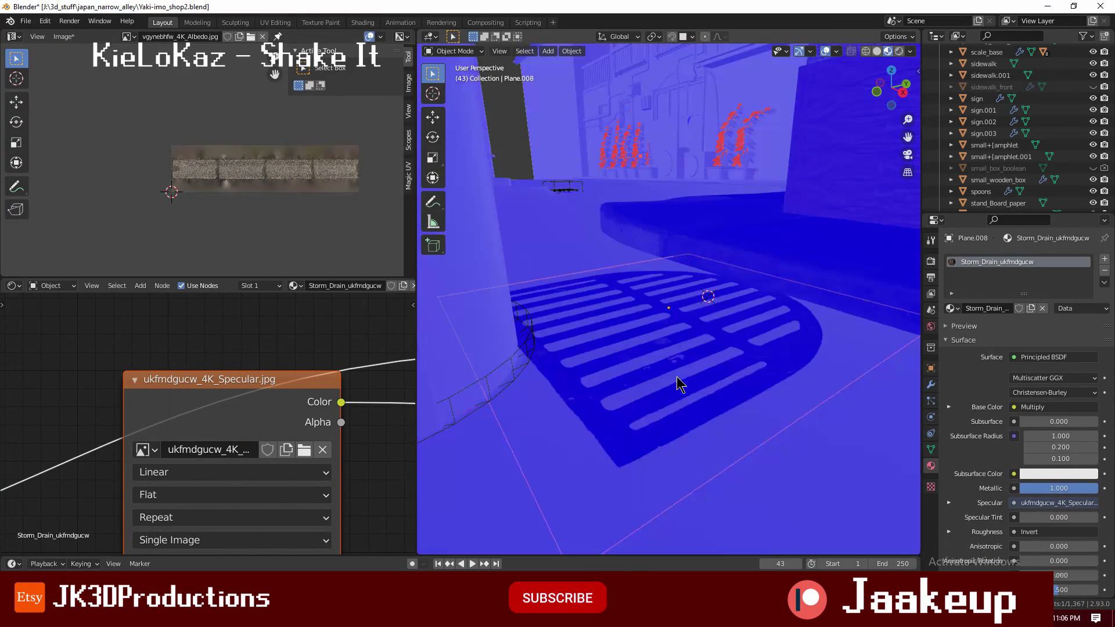
middle_click_drag(680, 381, 802, 442)
- Add a Principled Volume node to the drain material, linked to the Volume output
key("Escape")
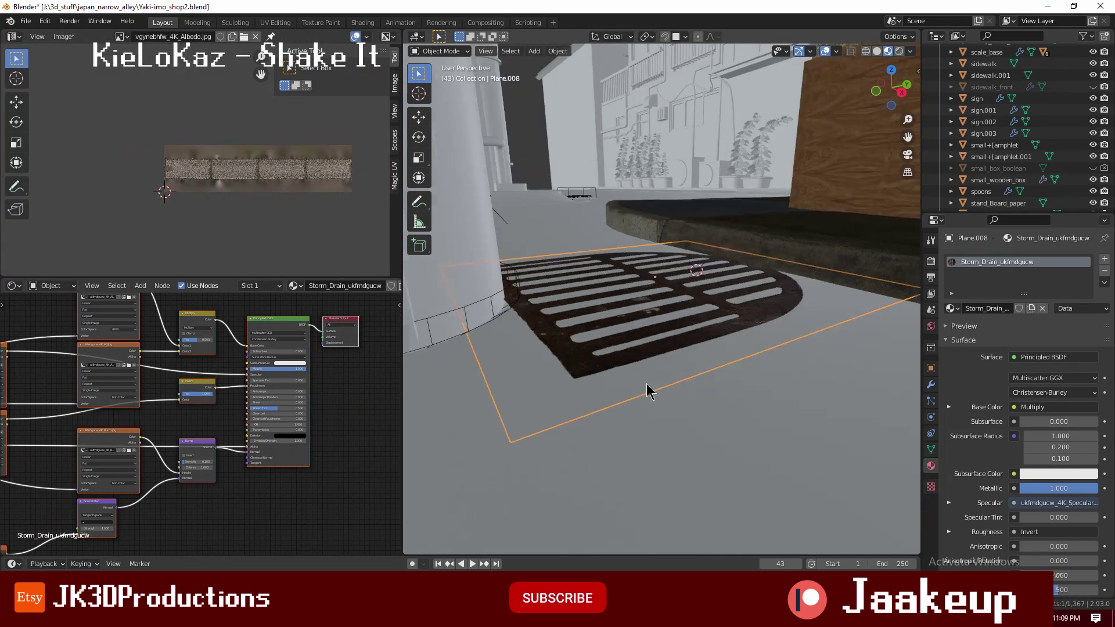
scroll(663, 388, "up", 3)
middle_click_drag(382, 329, 207, 349)
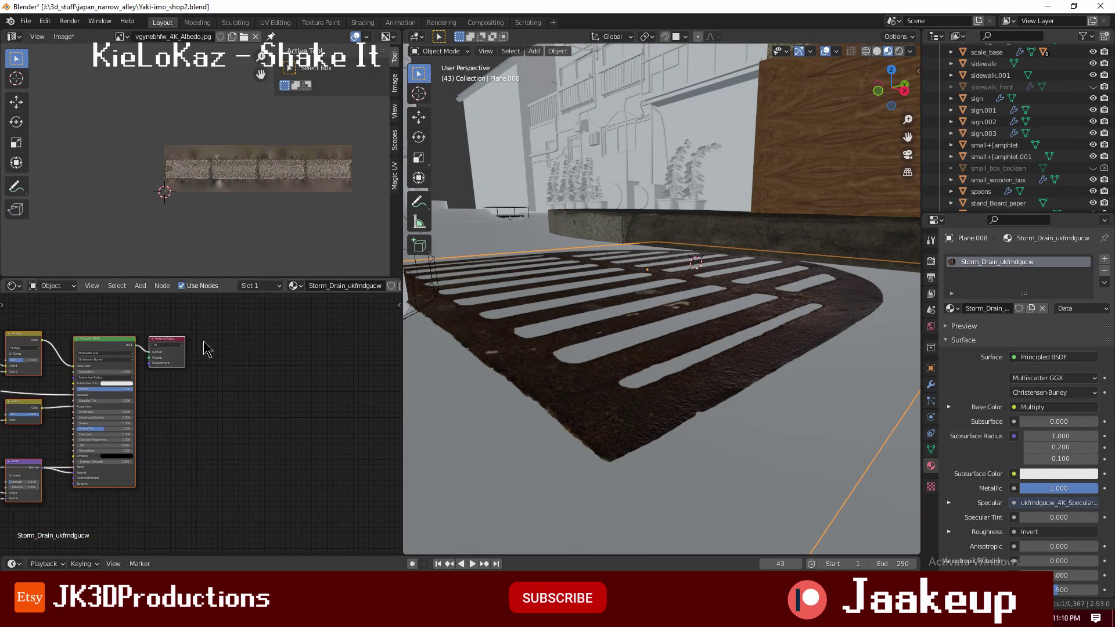
left_click(273, 449)
mouse_move(553, 348)
middle_mouse_down()
mouse_move(636, 327)
mouse_move(699, 328)
middle_mouse_up()
- Lower the drain material's Multiply value to 25 and check it through the camera
scroll(185, 427, "up", 3)
scroll(185, 427, "down", 2)
scroll(128, 447, "down", 3)
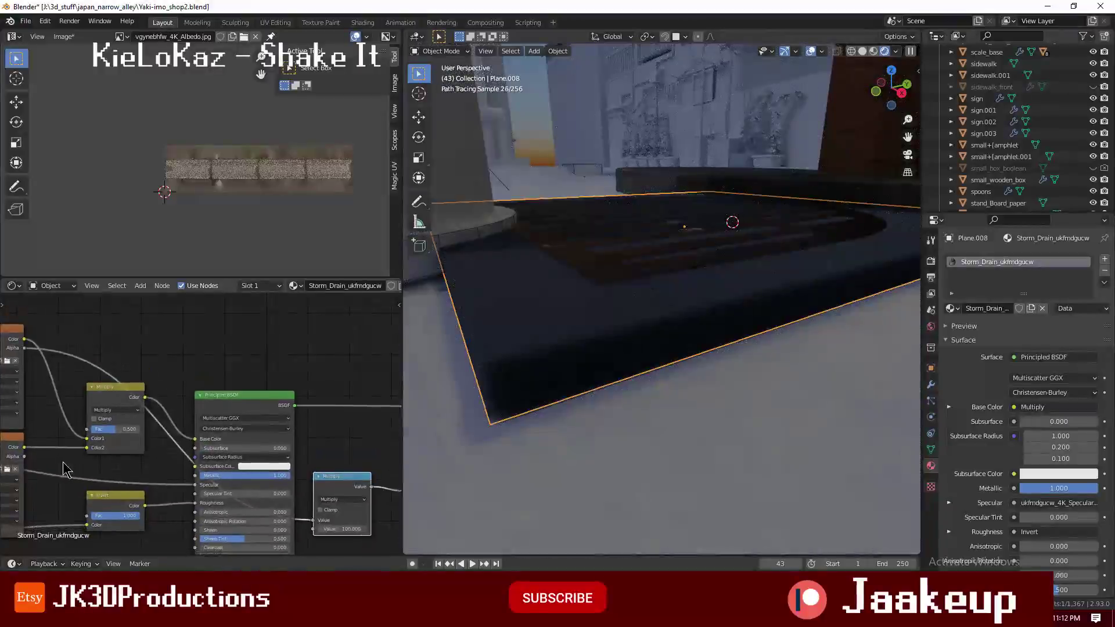
scroll(319, 501, "down", 2)
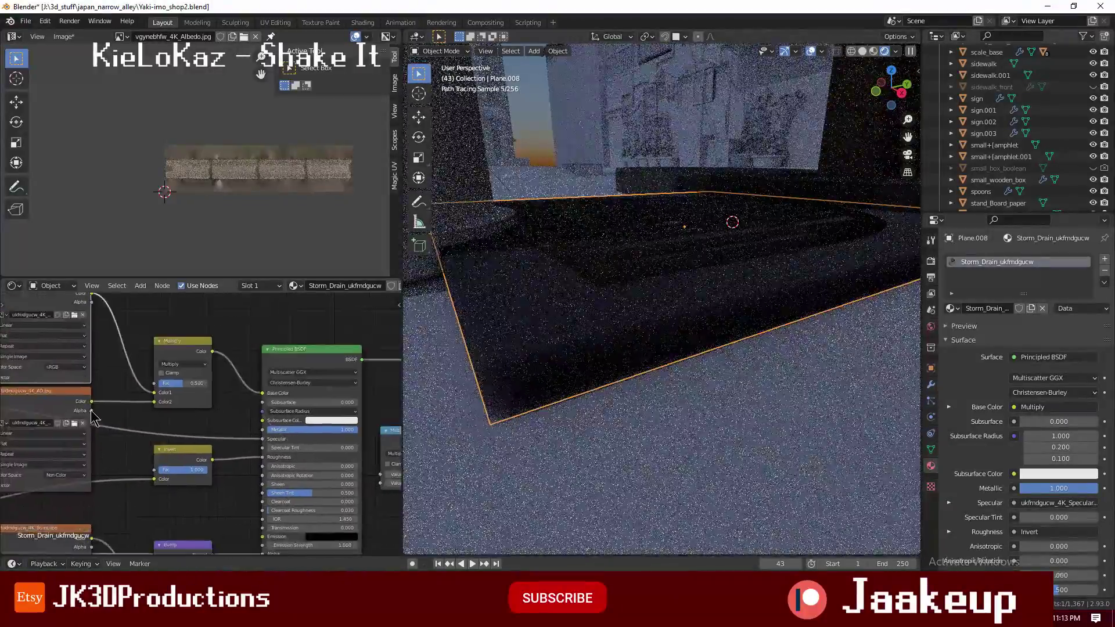
scroll(279, 465, "down", 2)
scroll(234, 431, "down", 1)
scroll(55, 440, "up", 5)
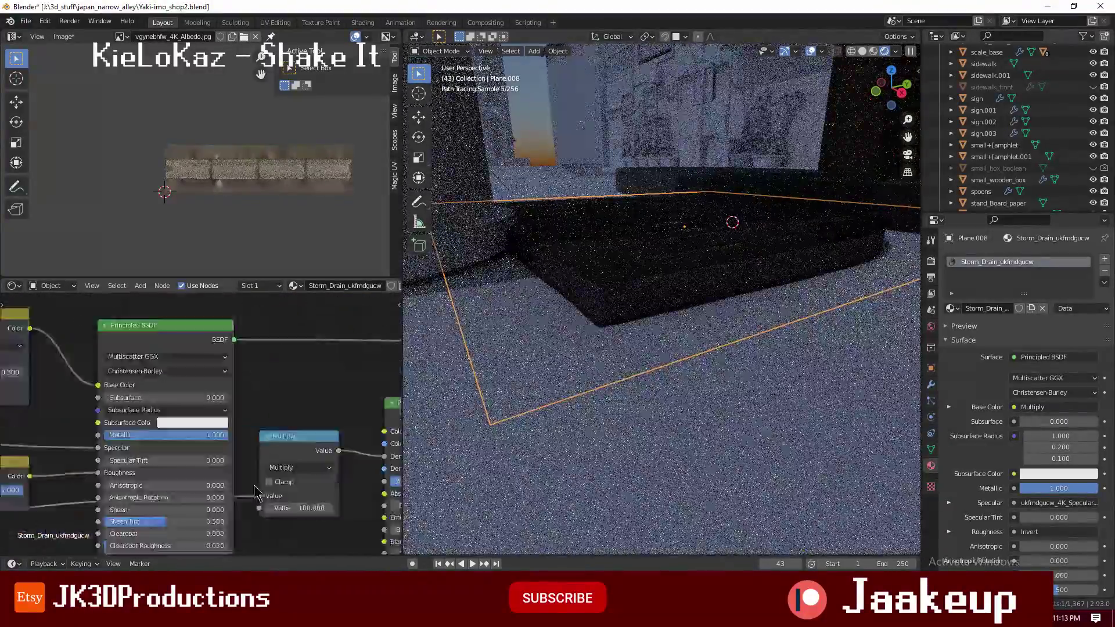
key("KP_0")
scroll(795, 343, "up", 3)
scroll(256, 384, "down", 3)
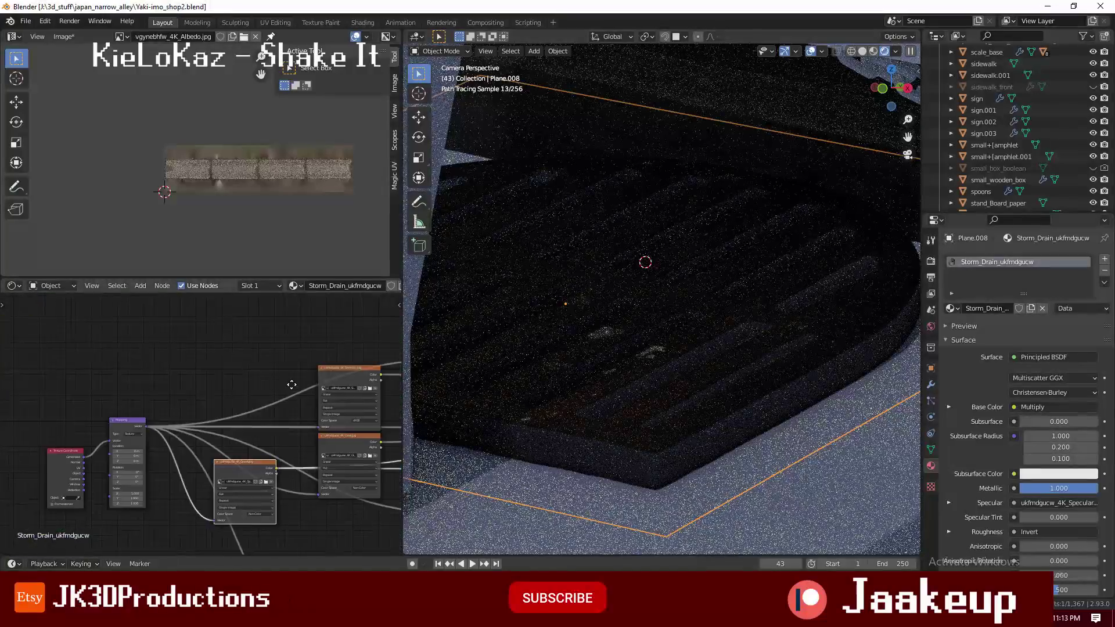
scroll(255, 384, "down", 2)
scroll(133, 491, "up", 2)
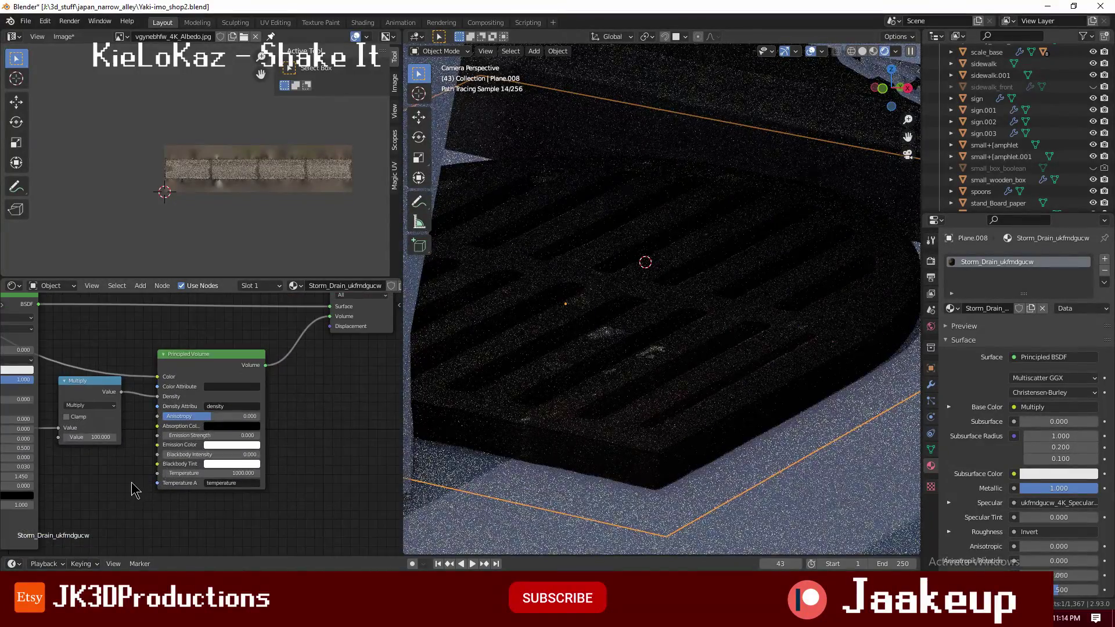
scroll(243, 419, "up", 4)
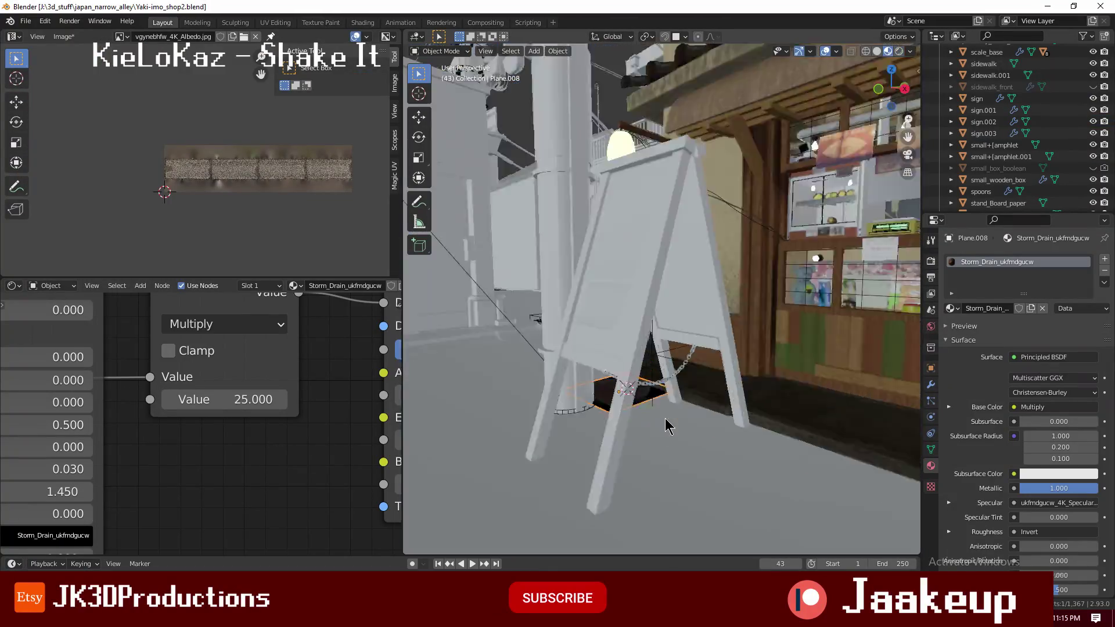
- Reposition the drain plane next to the pole, then switch to Quixel Bridge
key("KP_Decimal")
key("g")
key("Return")
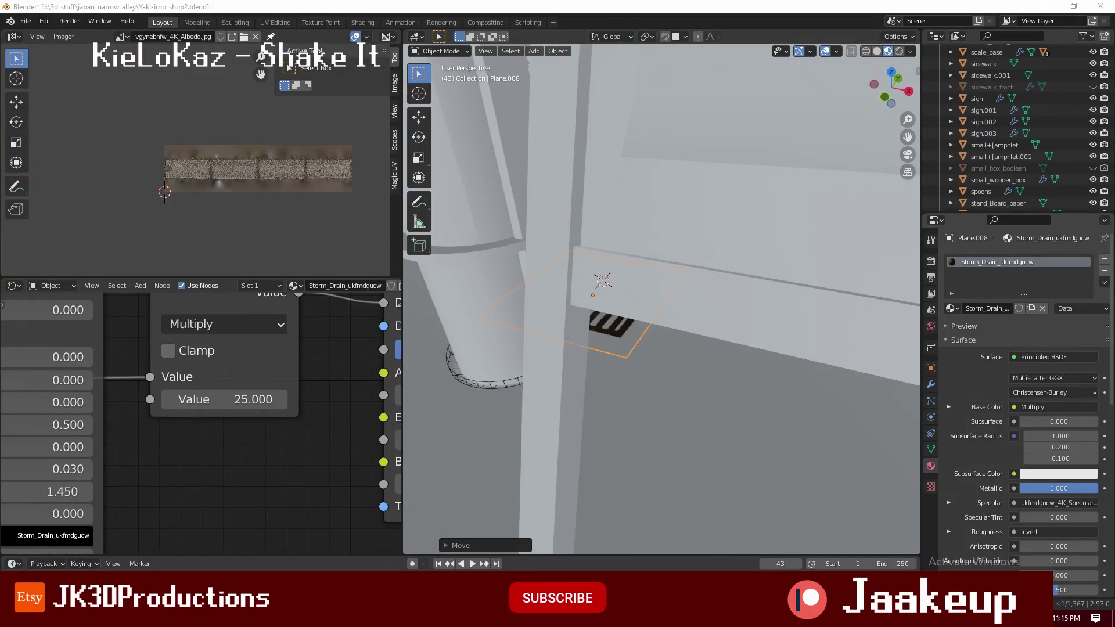
key("alt+Tab")
scroll(694, 366, "down", 10)
scroll(381, 259, "down", 5)
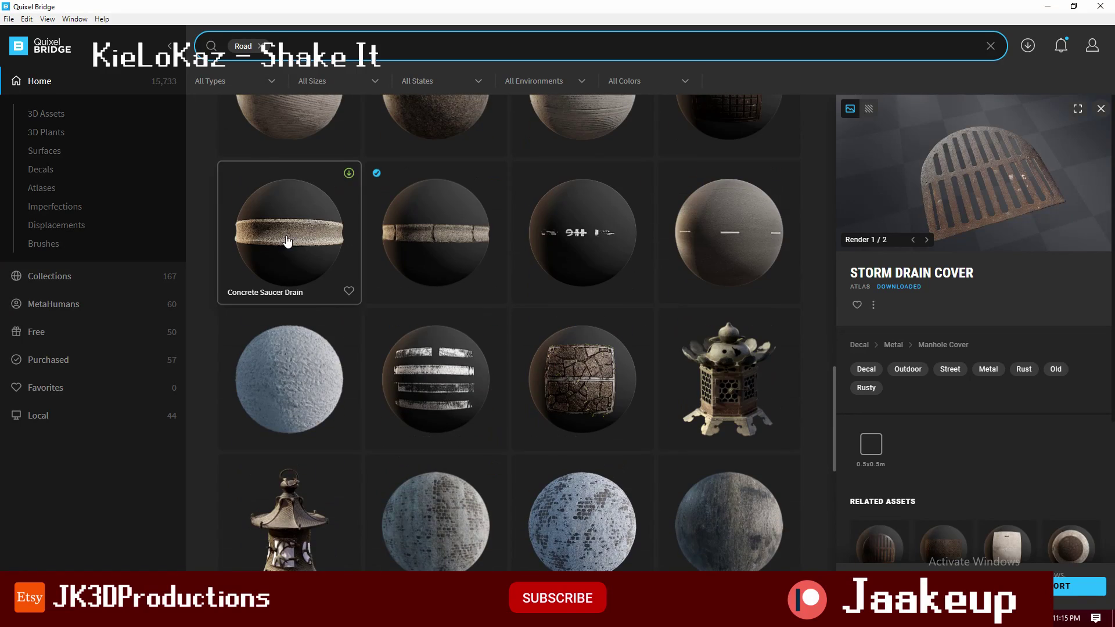
- Browse the Road results, previewing Concrete Saucer Drain, Smooth Asphalt and road sign assets
left_click(286, 241)
scroll(523, 378, "down", 3)
scroll(447, 465, "down", 5)
scroll(473, 343, "down", 4)
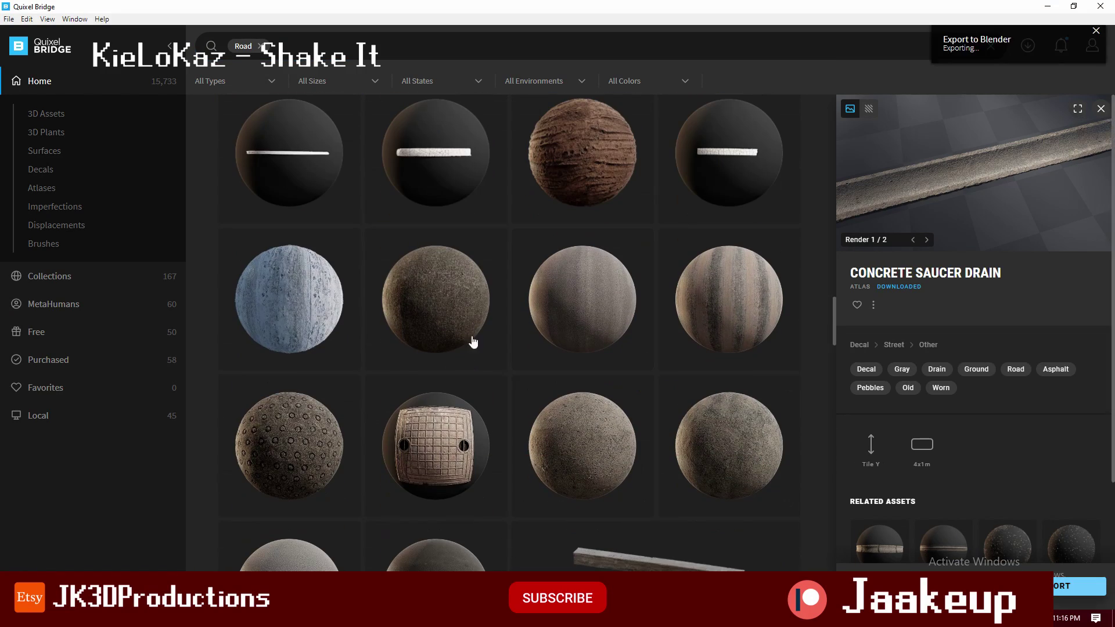
scroll(378, 331, "down", 4)
scroll(517, 415, "down", 5)
scroll(517, 407, "down", 5)
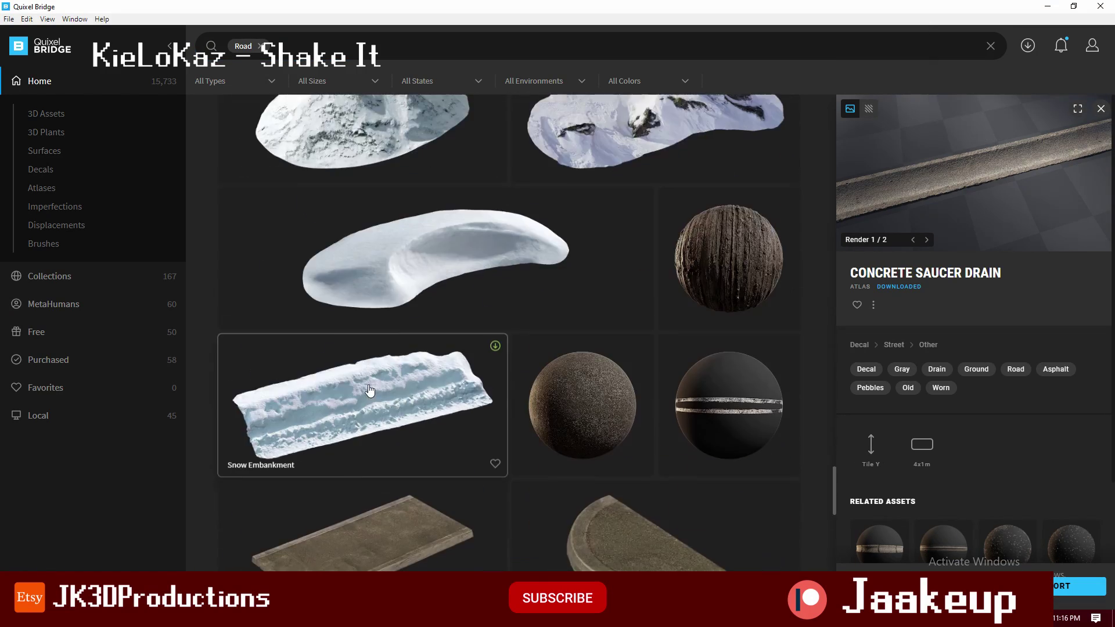
scroll(590, 330, "down", 4)
scroll(664, 309, "down", 5)
scroll(447, 294, "down", 5)
scroll(286, 212, "down", 4)
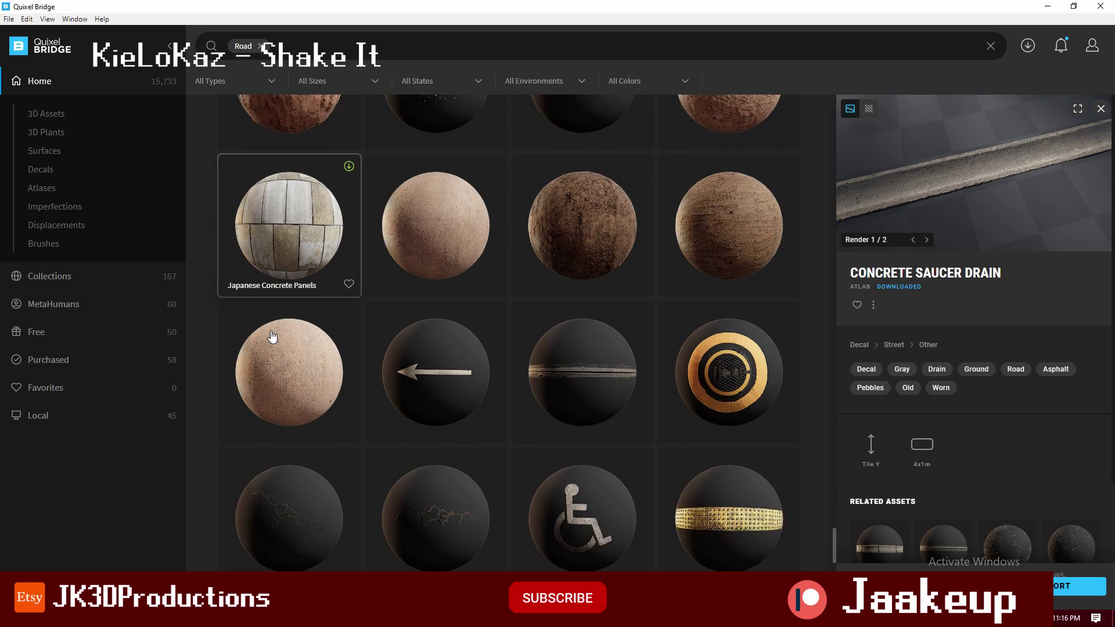
scroll(523, 261, "down", 2)
left_click(583, 256)
scroll(488, 356, "down", 5)
scroll(289, 241, "down", 1)
left_click(289, 242)
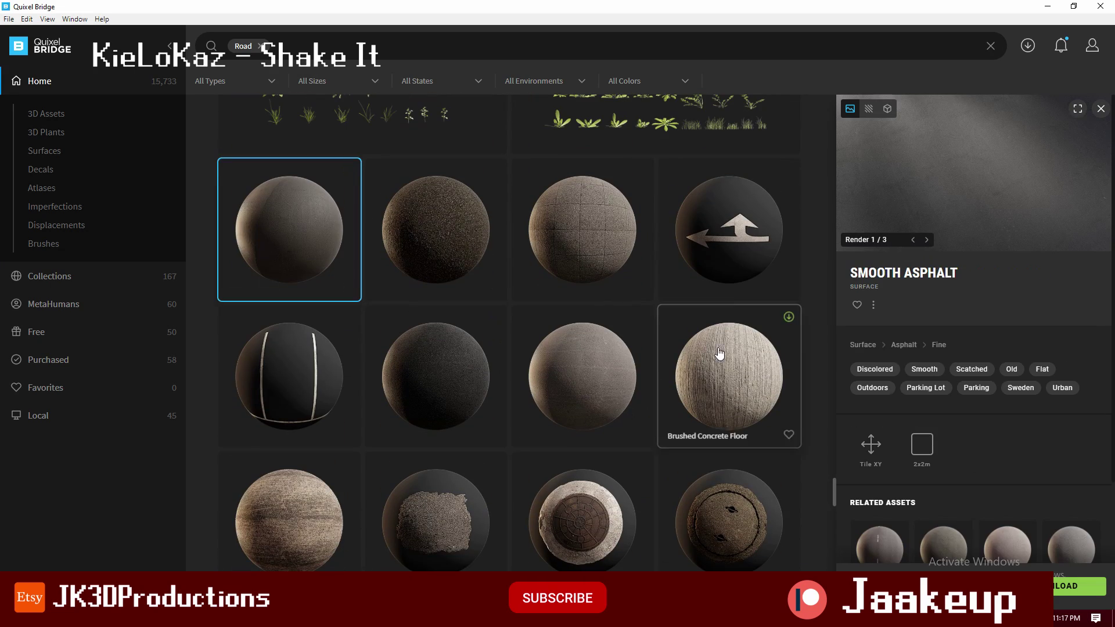
scroll(292, 342, "down", 5)
scroll(292, 341, "down", 5)
scroll(302, 232, "down", 2)
left_click(302, 180)
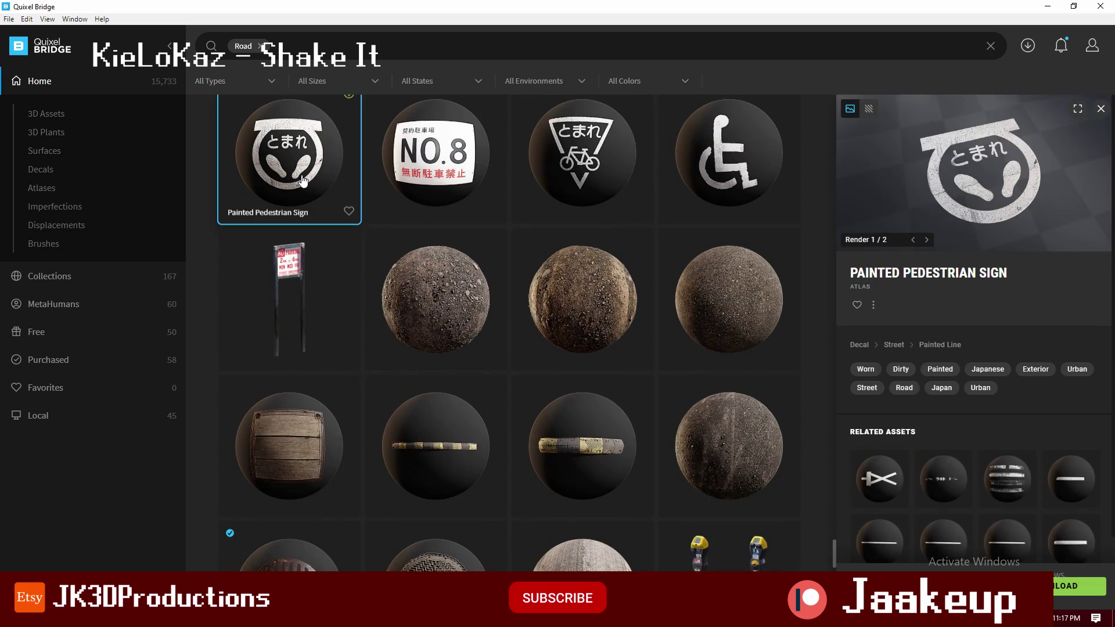
left_click(271, 291)
scroll(271, 291, "down", 3)
scroll(460, 386, "down", 3)
scroll(581, 372, "down", 2)
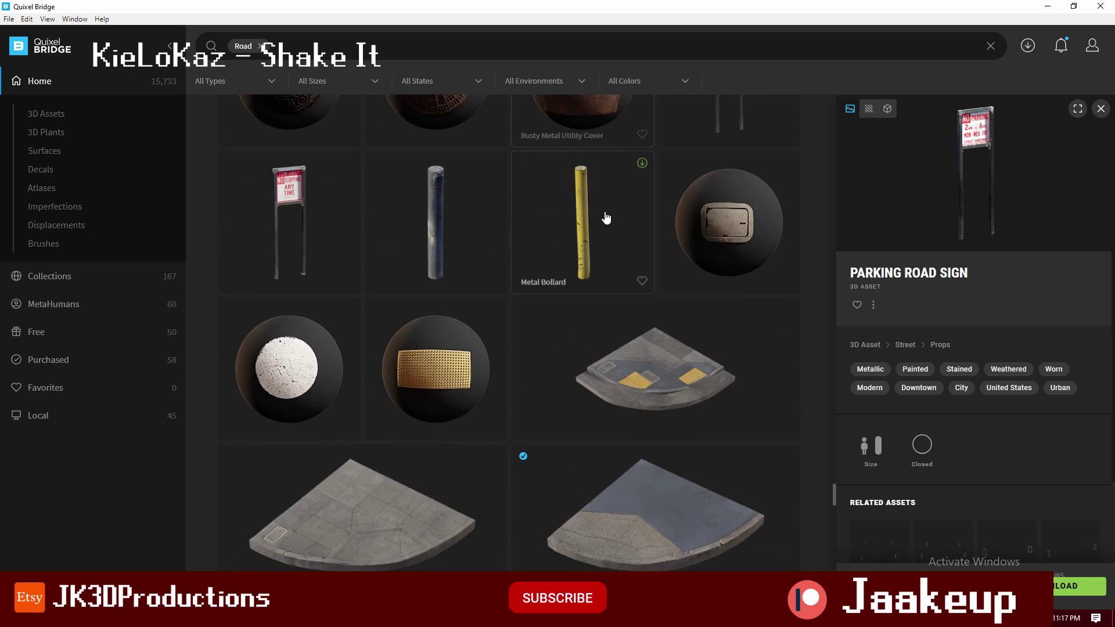
scroll(606, 217, "down", 4)
scroll(445, 288, "down", 1)
scroll(573, 361, "down", 4)
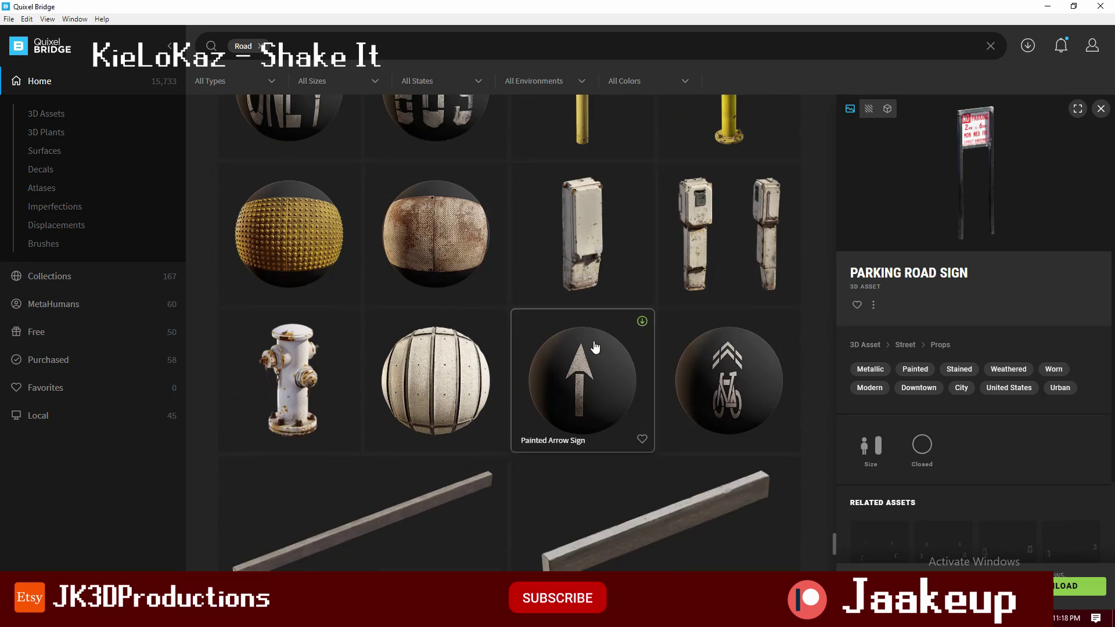
scroll(468, 347, "down", 5)
scroll(468, 346, "up", 2)
- Download the Modular Curb asset and send it to Blender
left_click(436, 244)
left_click(1057, 588)
scroll(438, 377, "down", 5)
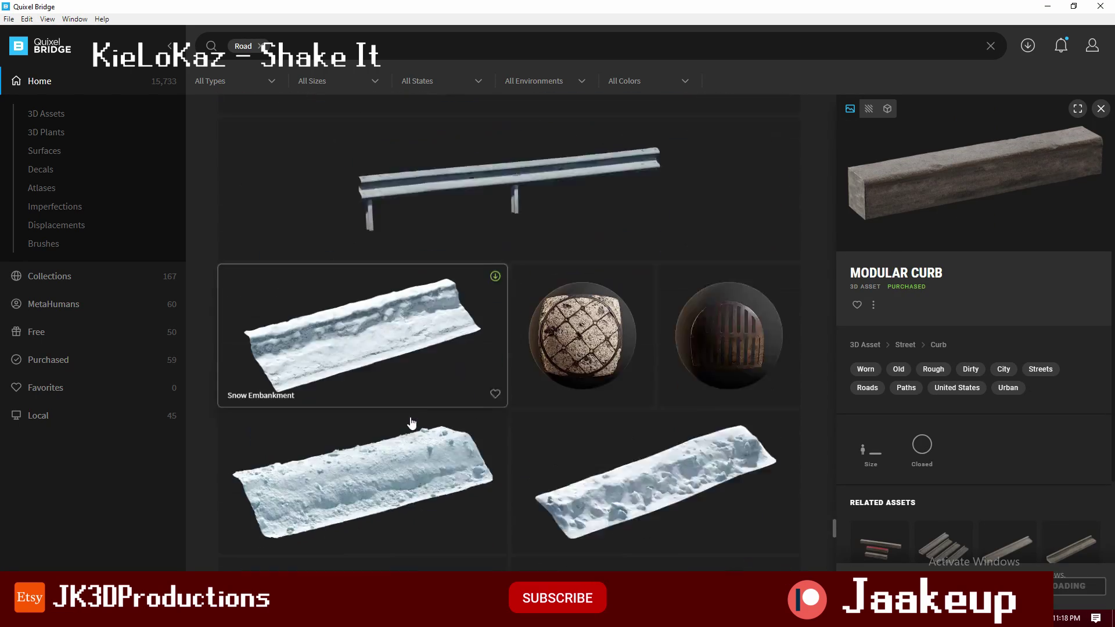
scroll(438, 376, "down", 5)
scroll(439, 376, "down", 4)
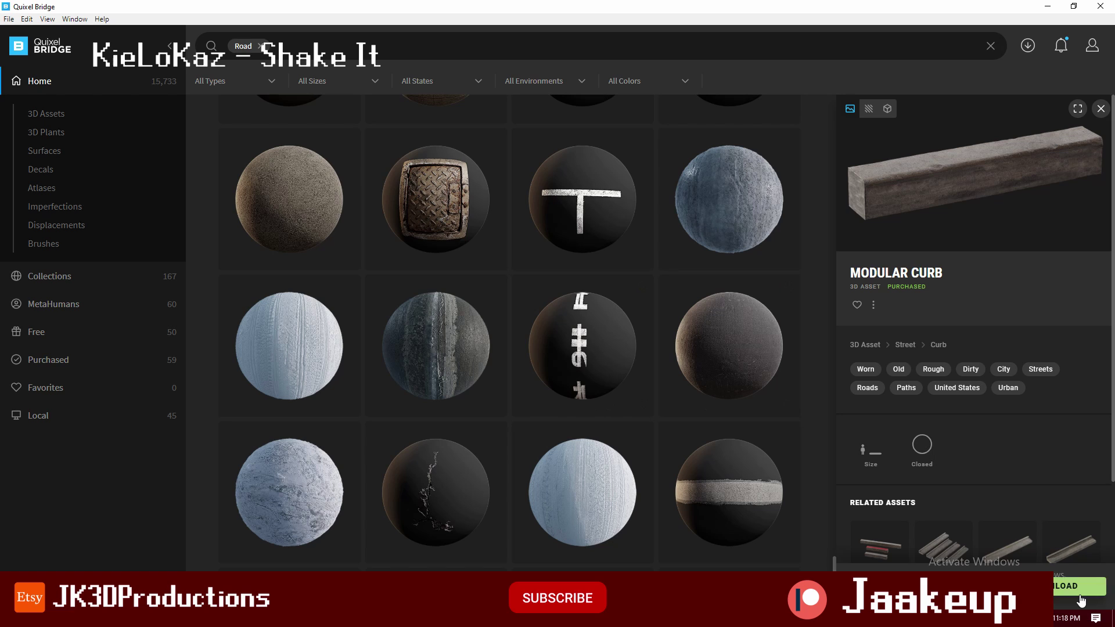
left_click(1028, 46)
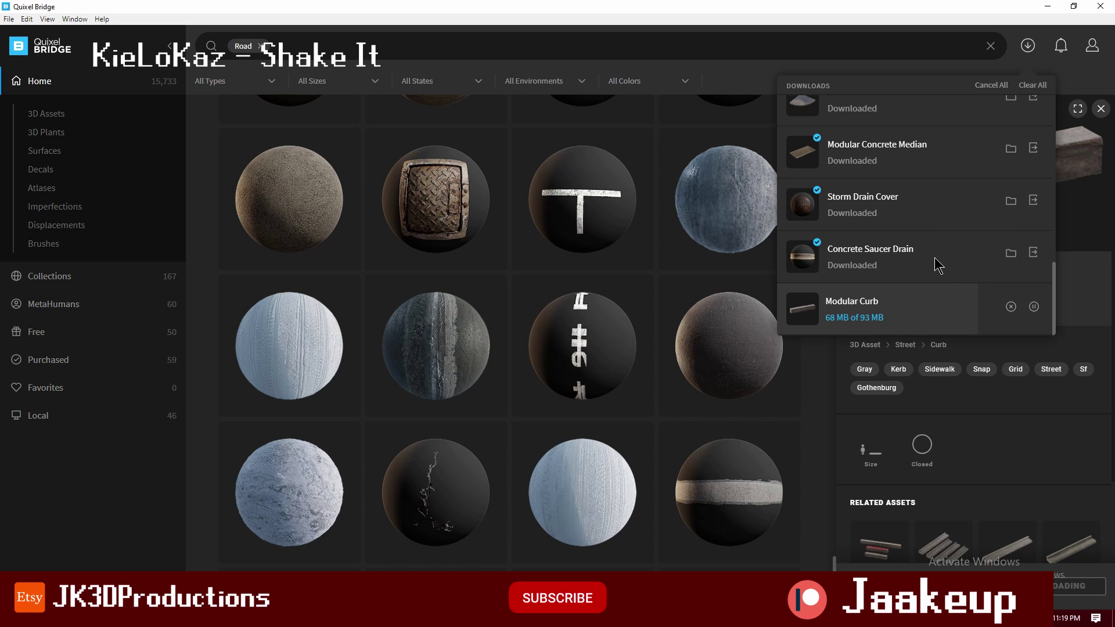
left_click(1033, 305)
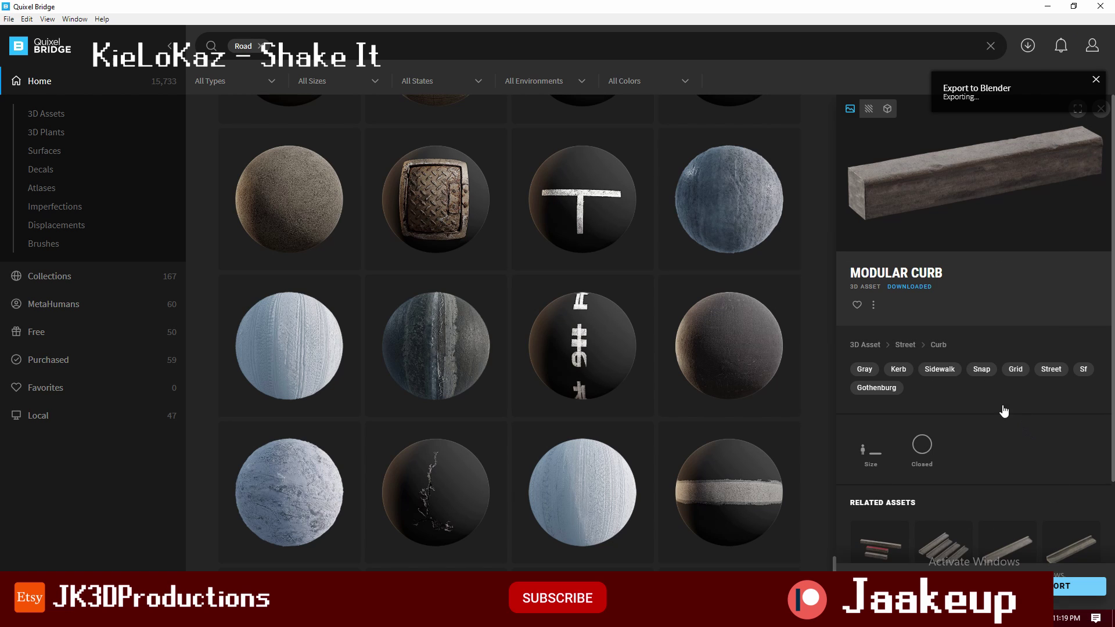
- Scroll down to the road decals and select the Pavement Border decal for download
left_click(736, 483)
scroll(737, 407, "down", 3)
scroll(511, 374, "down", 5)
scroll(407, 326, "down", 5)
scroll(295, 278, "down", 5)
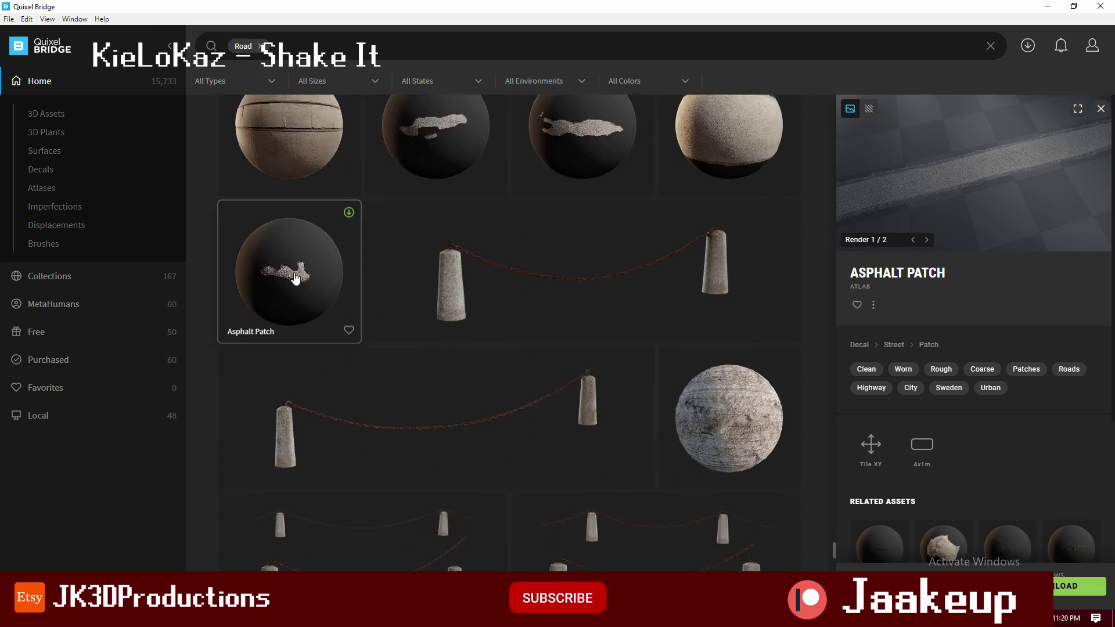
scroll(407, 278, "down", 5)
scroll(454, 280, "down", 5)
scroll(581, 232, "down", 5)
scroll(464, 278, "down", 3)
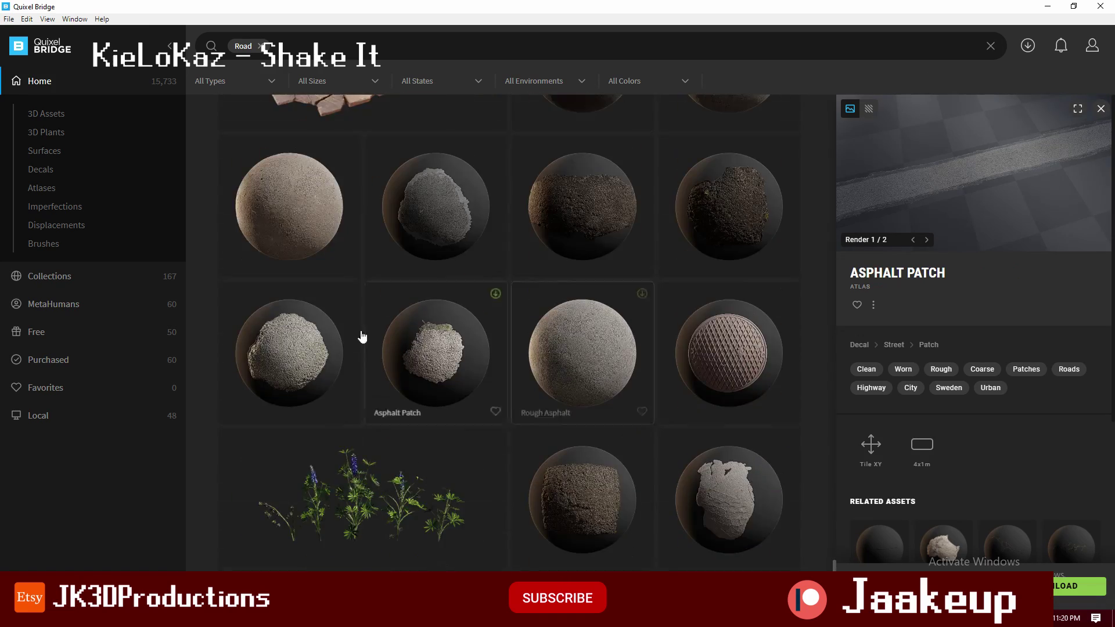
scroll(482, 354, "down", 5)
scroll(599, 360, "down", 5)
scroll(465, 337, "down", 5)
scroll(314, 322, "down", 5)
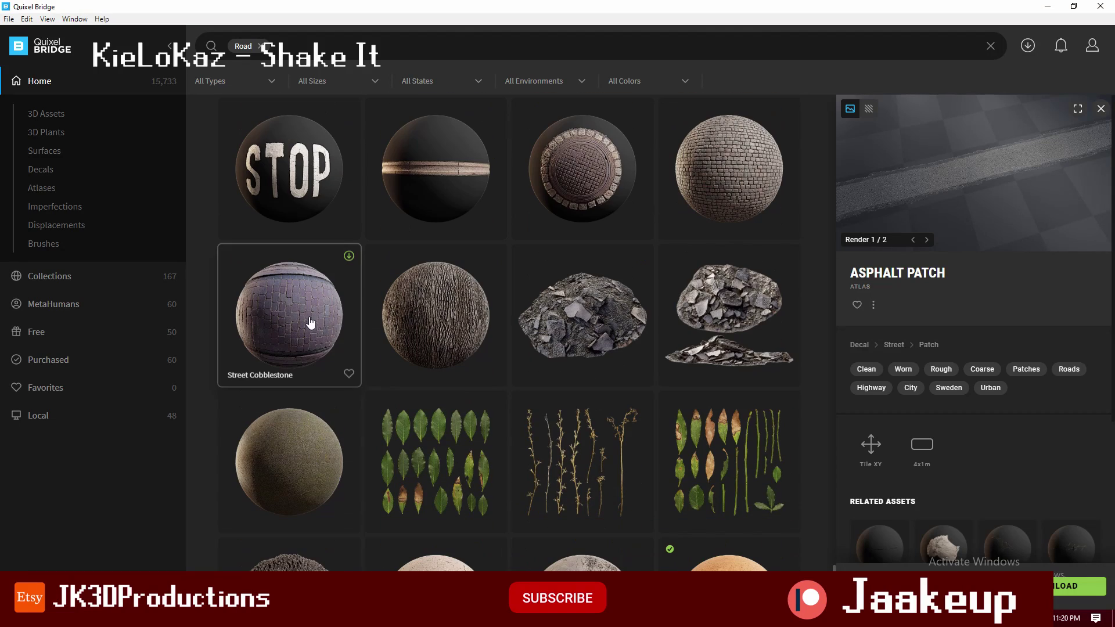
scroll(407, 337, "down", 3)
scroll(572, 249, "down", 3)
scroll(573, 300, "down", 3)
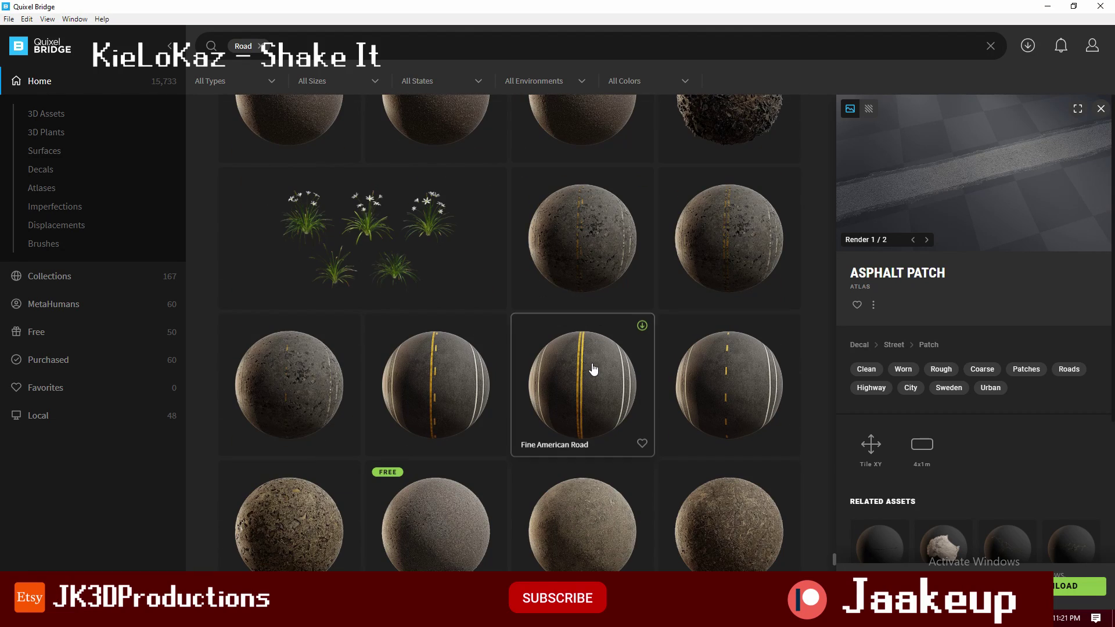
scroll(552, 348, "down", 5)
scroll(506, 324, "down", 5)
scroll(558, 233, "down", 5)
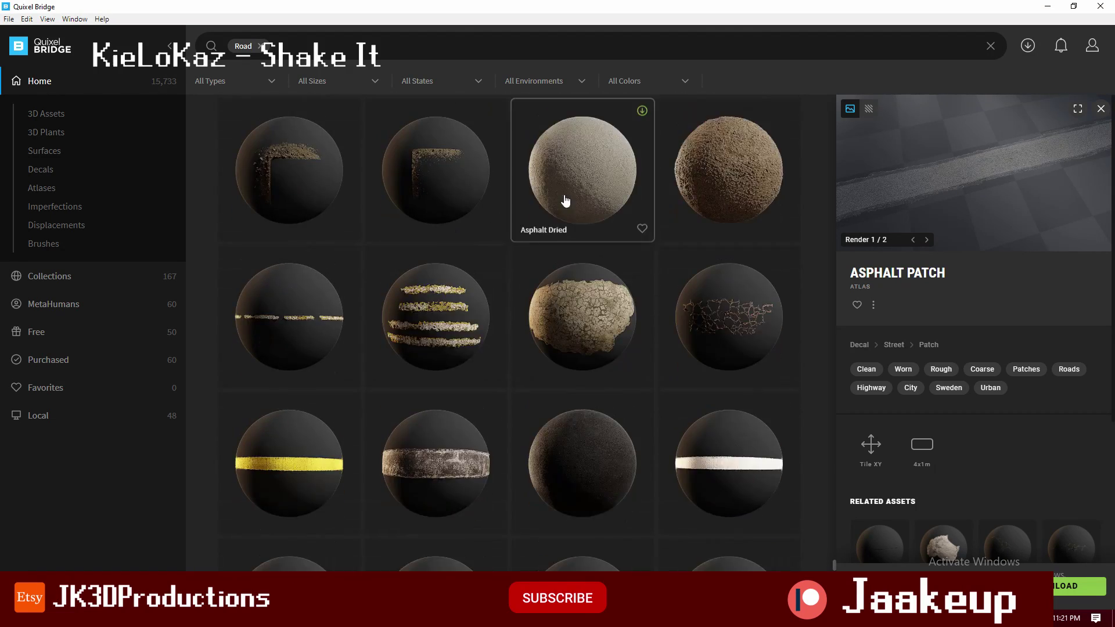
scroll(568, 199, "down", 3)
left_click(755, 331)
left_click(458, 362)
scroll(523, 366, "down", 2)
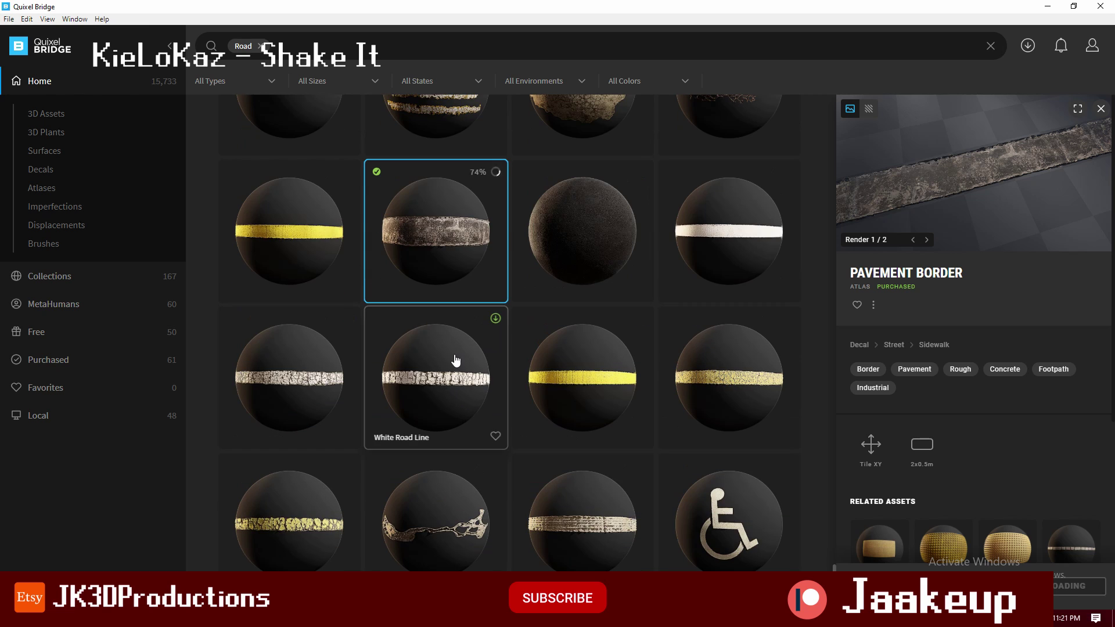
scroll(703, 369, "down", 3)
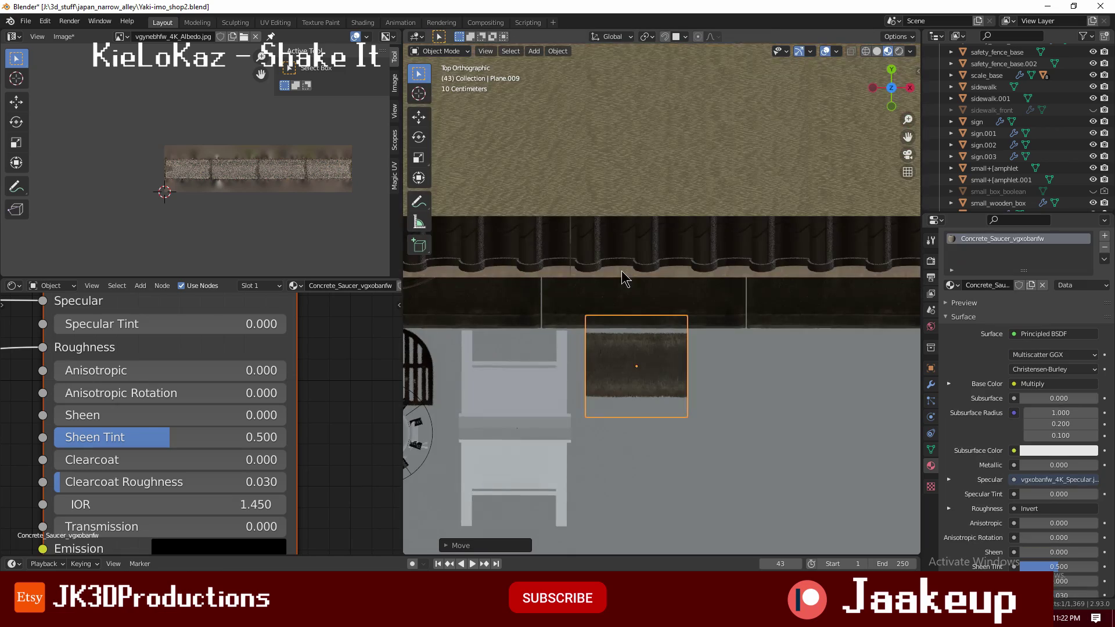
- Apply Concrete_Saucer to the grate planes, fit their UVs, and add a Decimate modifier to the sidewalk
left_click(121, 37)
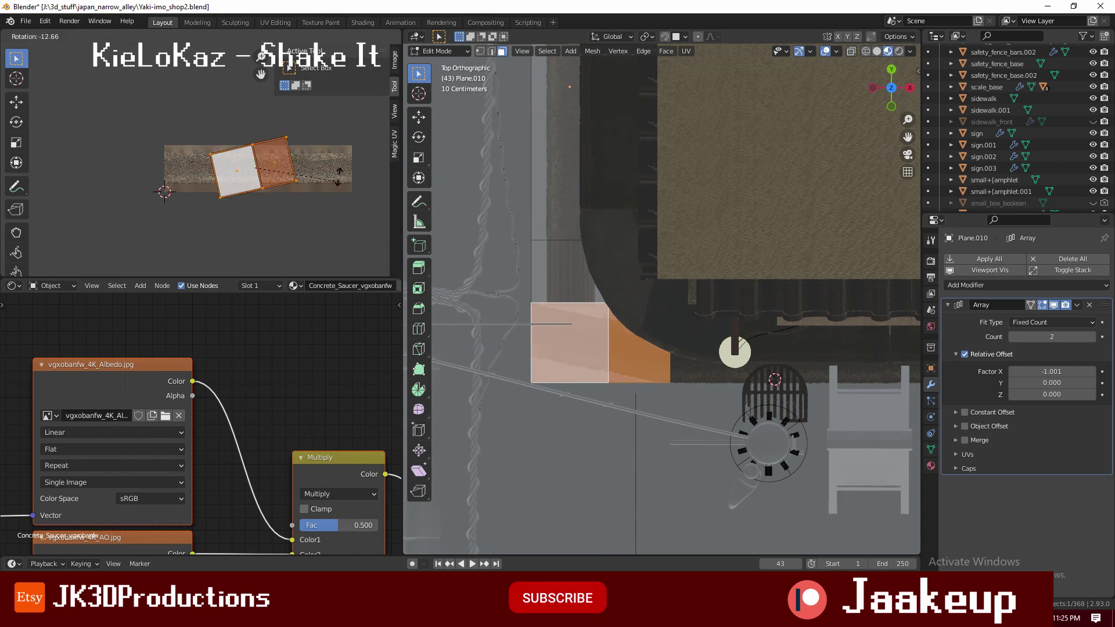
key("s")
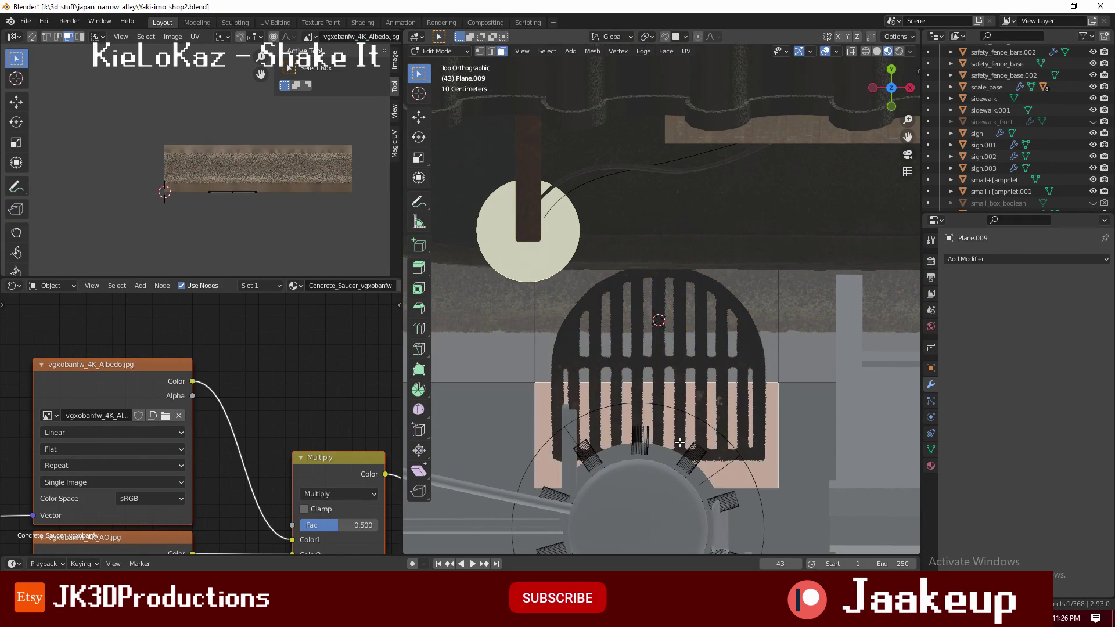
scroll(225, 183, "up", 3)
key("g")
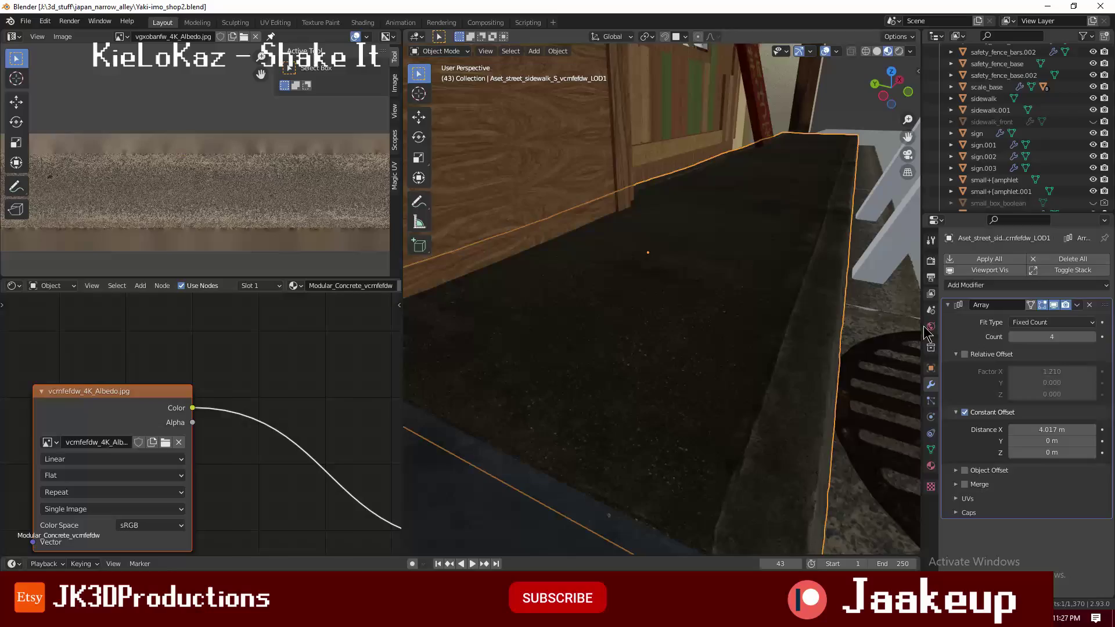
left_click(966, 285)
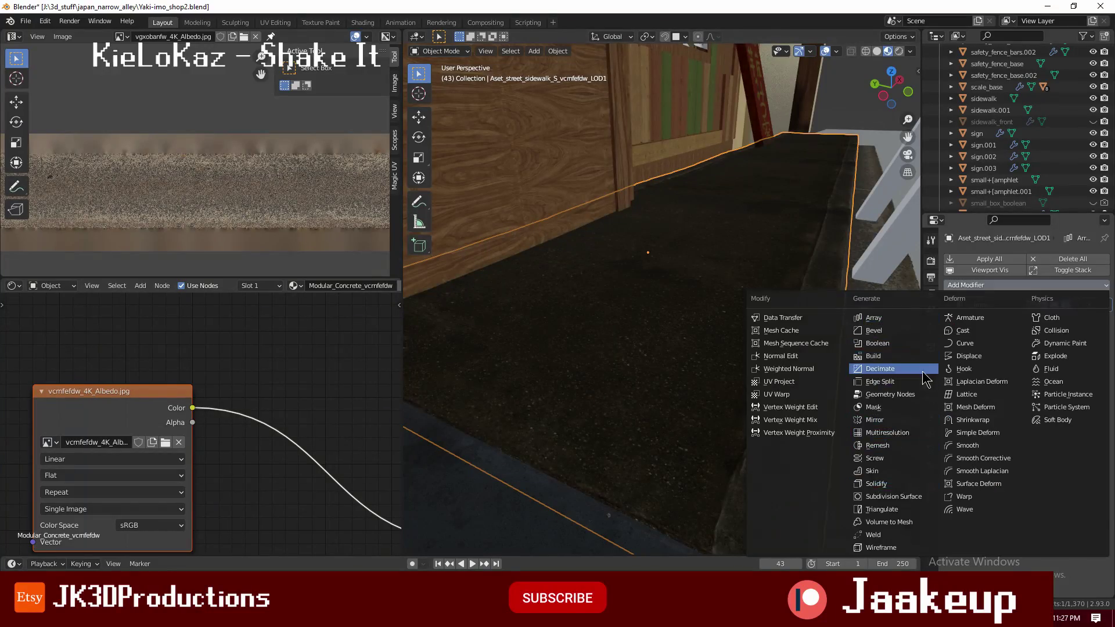
left_click(914, 370)
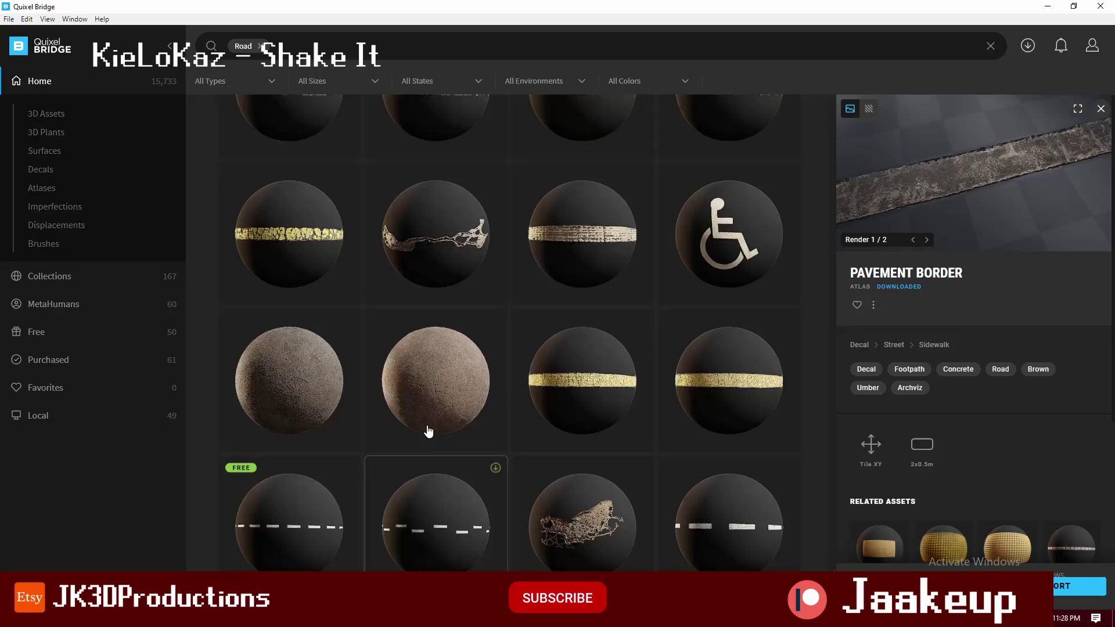
- Browse Bridge's road surfaces and select the Road Asphalt surface
scroll(591, 369, "down", 5)
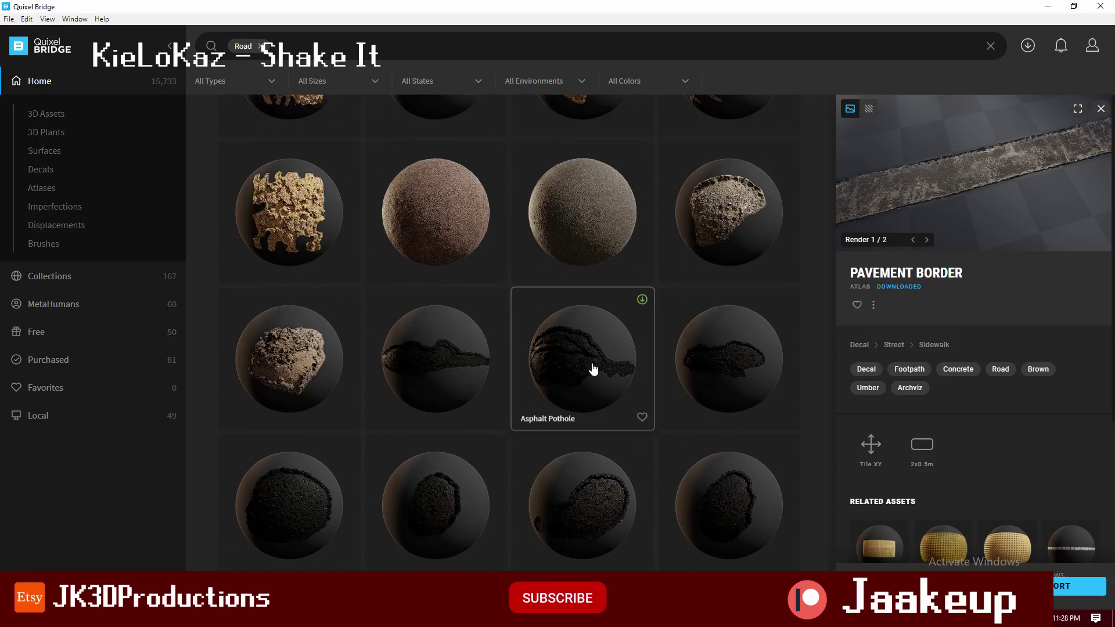
scroll(599, 372, "down", 5)
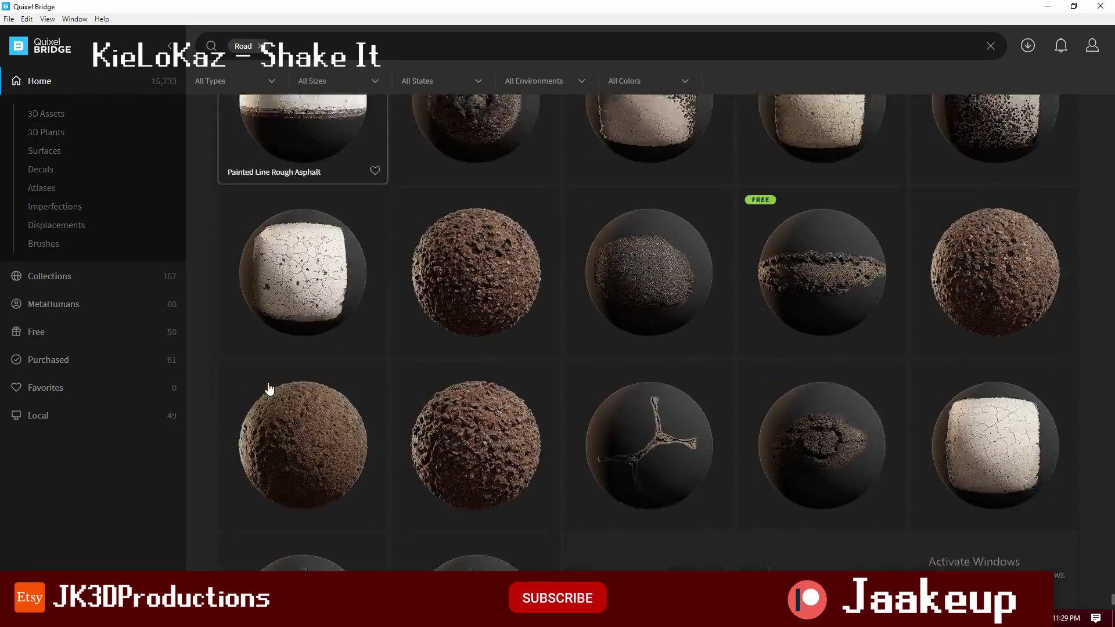
scroll(317, 353, "up", 2)
left_click(317, 353)
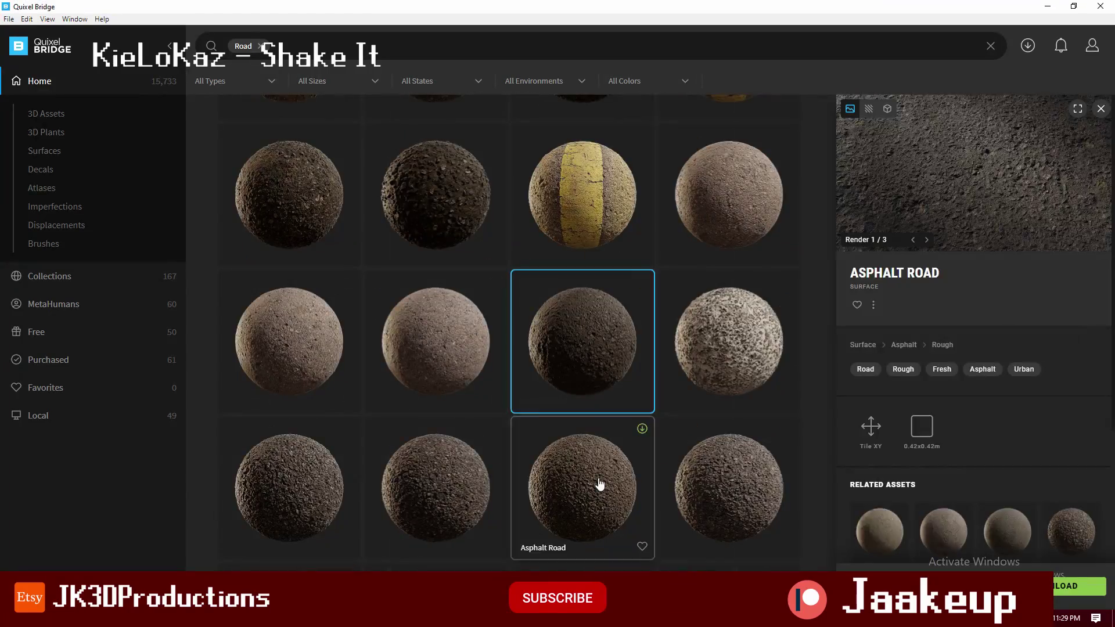
left_click(622, 386)
scroll(719, 394, "down", 1)
left_click(635, 462)
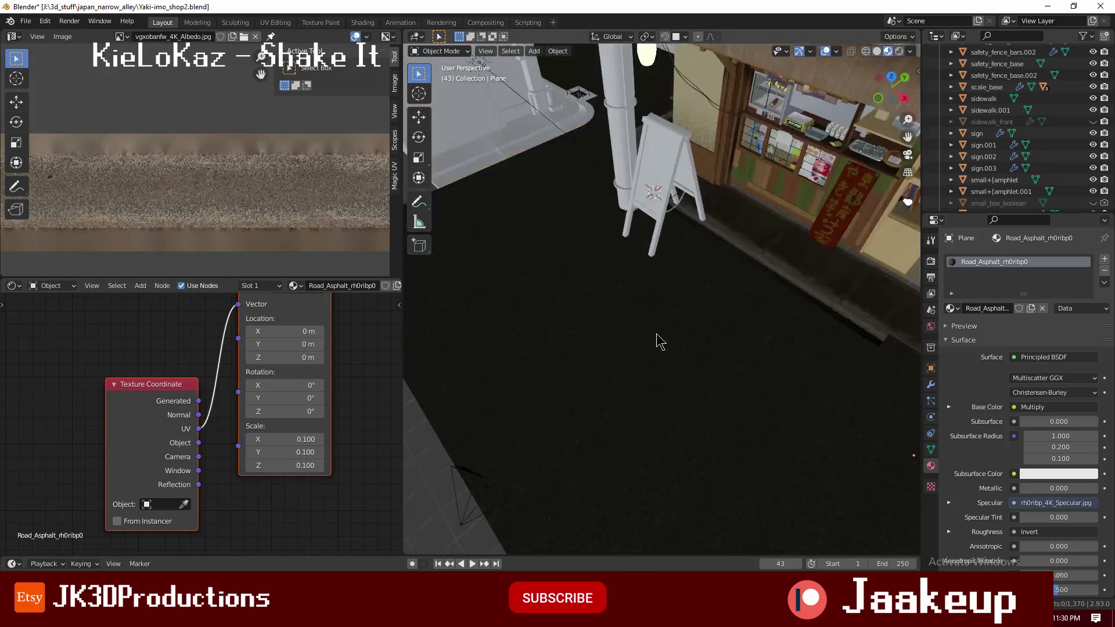
- Load ambientcg.com in the browser and find the Asphalt 010 material
middle_click_drag(655, 341, 602, 361)
type("ambientcg.com")
key("Return")
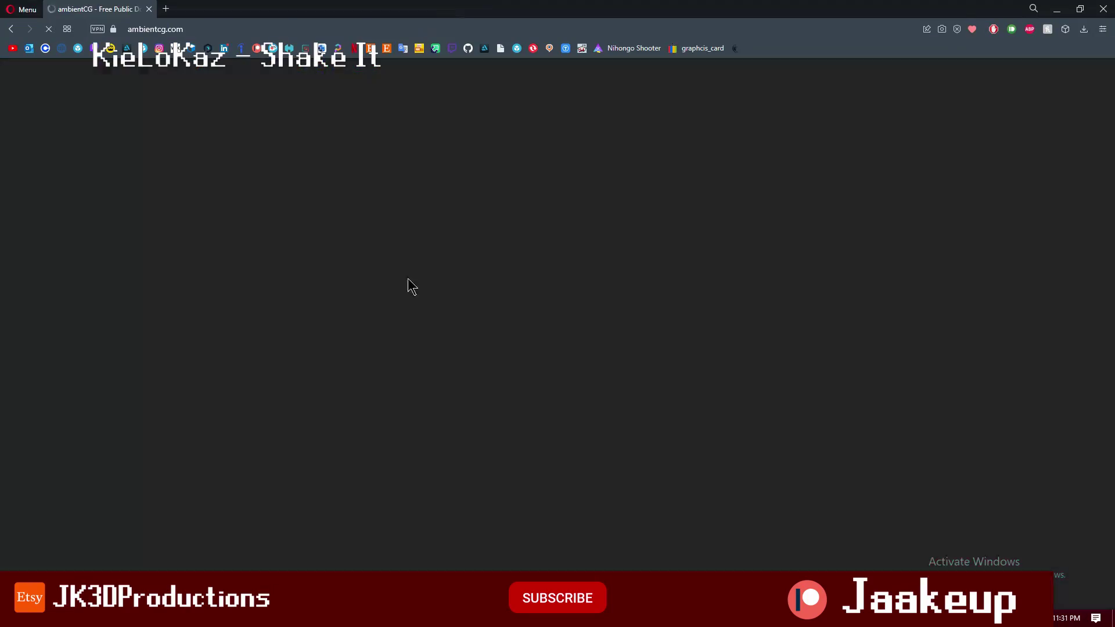
scroll(639, 290, "down", 10)
scroll(393, 312, "down", 5)
scroll(430, 325, "up", 10)
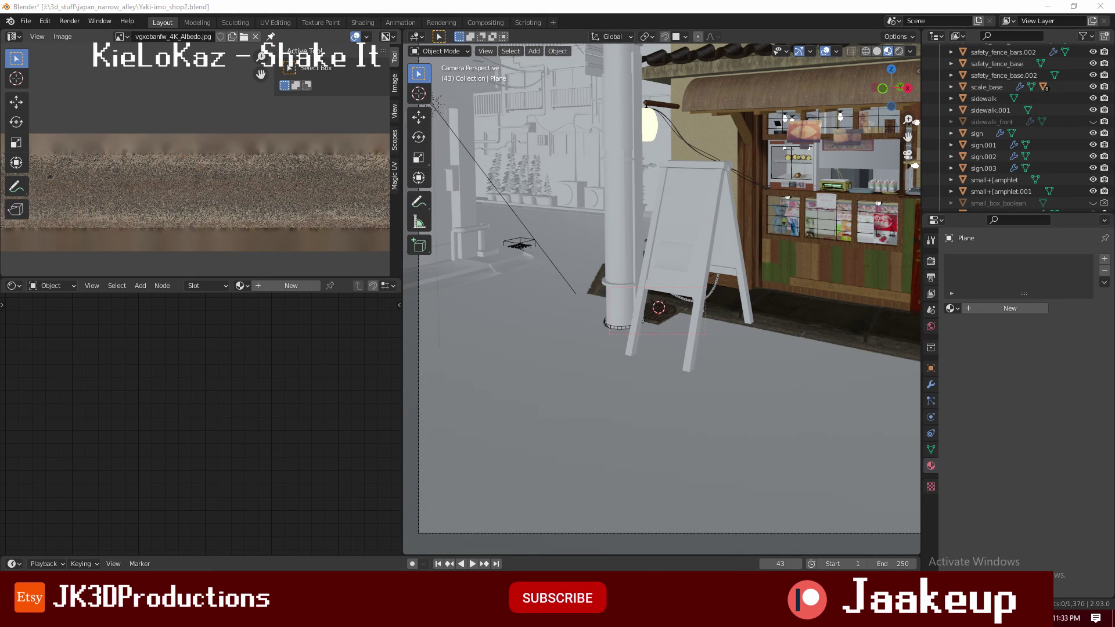
- Extract the asphalt textures and load them into the asphalt_road material with Node Wrangler
left_click(660, 424)
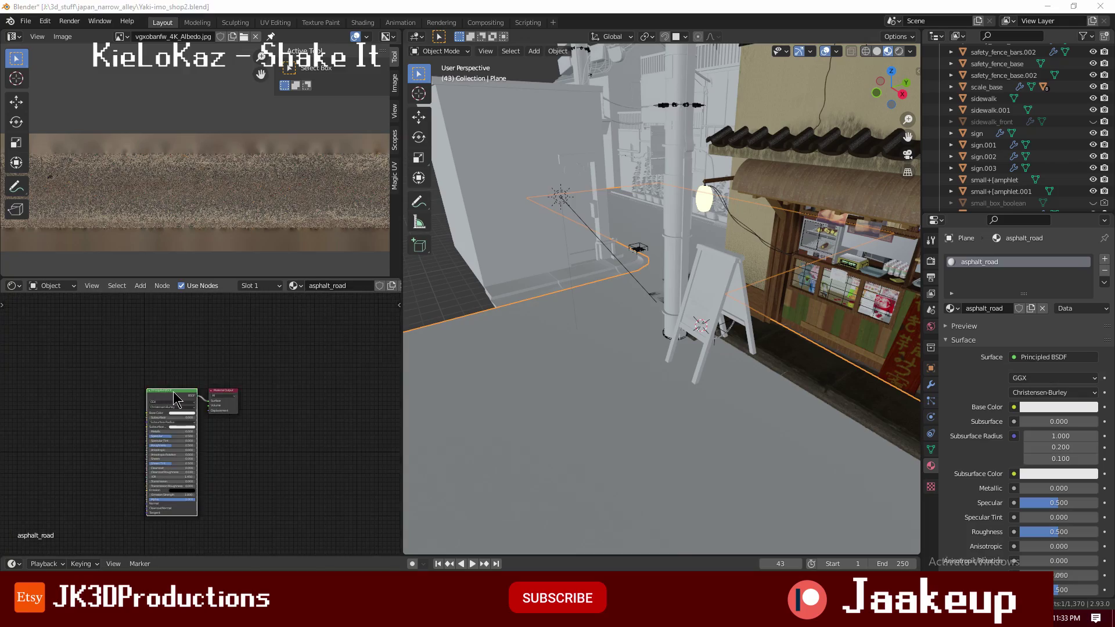
key("ctrl+shift+t")
left_click(697, 509)
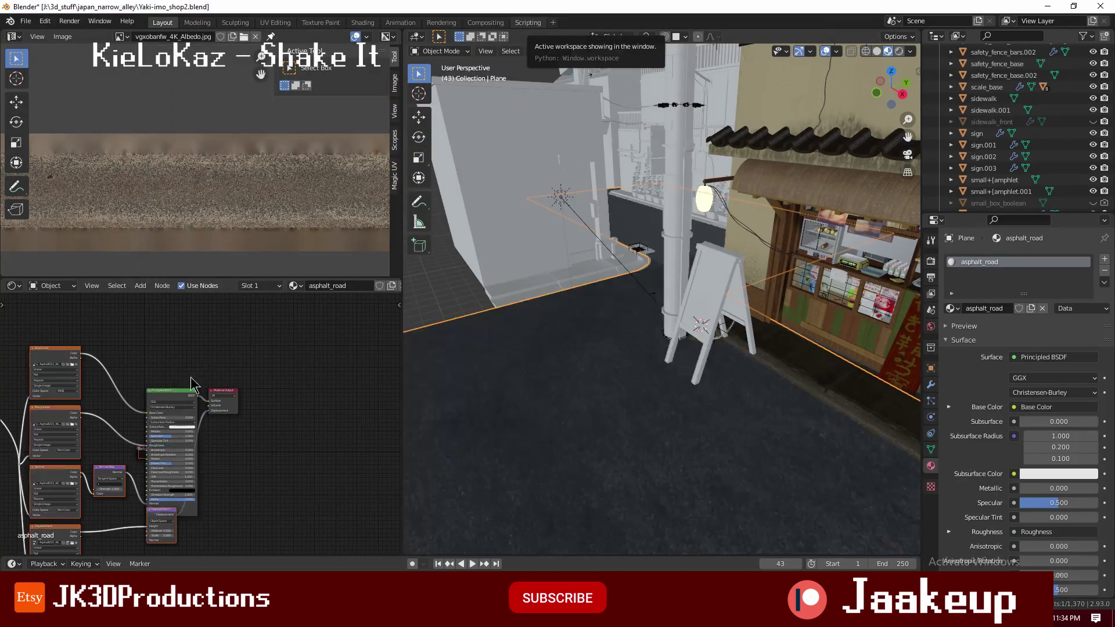
- UV-project the sidewalk piece from the top view
middle_click_drag(754, 303, 593, 356)
scroll(592, 356, "up", 3)
key("Tab")
key("KP_7")
key("u")
left_click(671, 465)
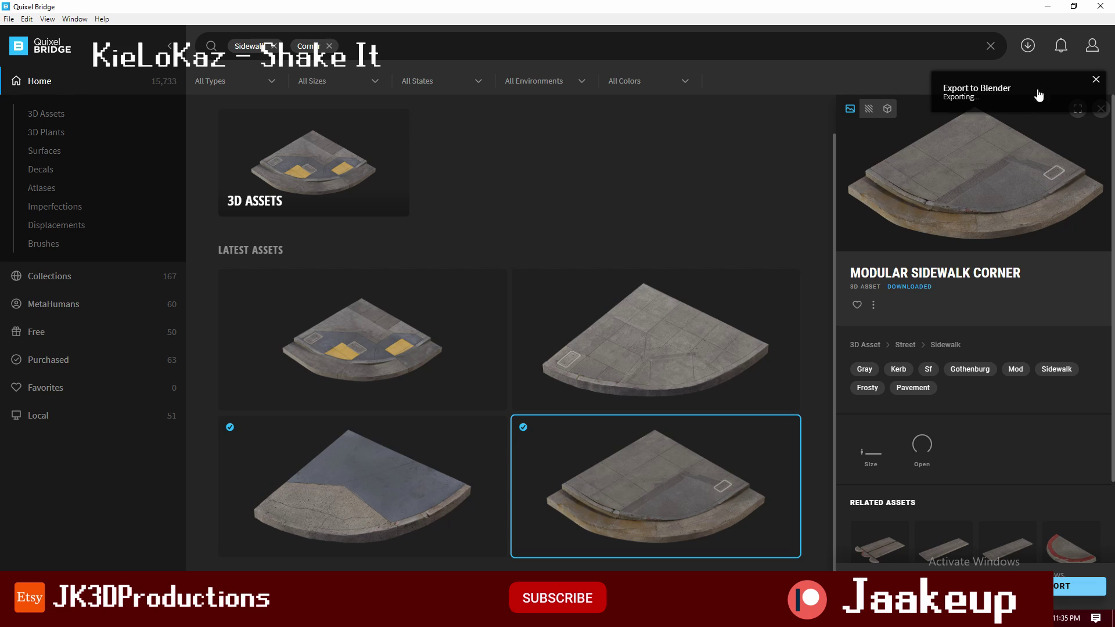
- Export the Modular Sidewalk Corner from Bridge into the Blender alley
left_click(1048, 10)
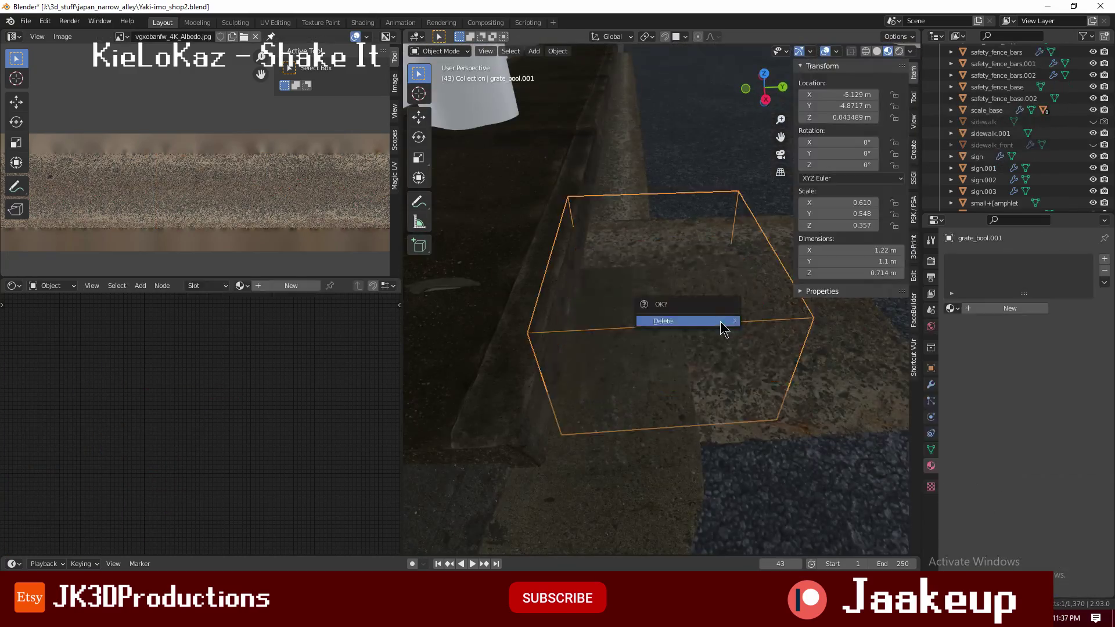
- Delete the grate_bool.001 box and move the sidewalk piece vertically
left_click(721, 321)
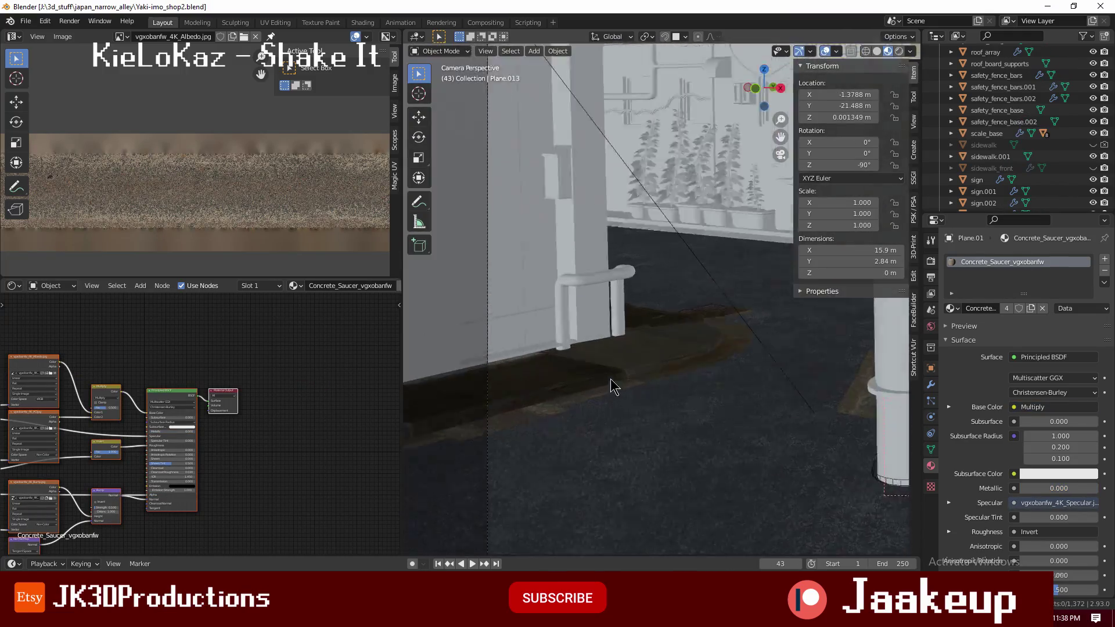
left_click(614, 387)
key("g")
key("z")
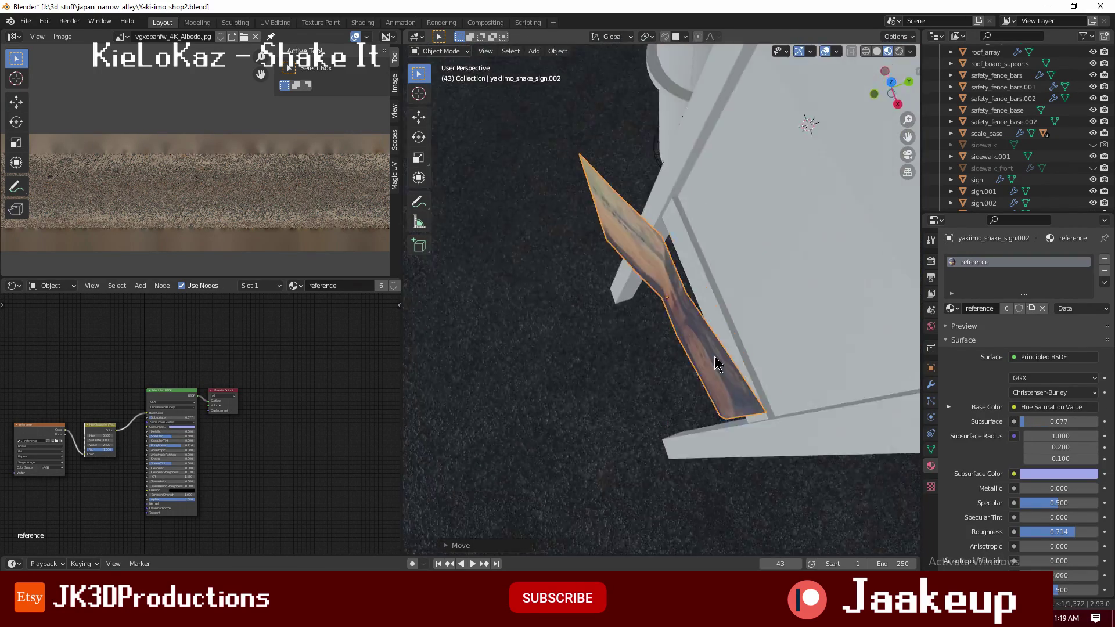
- Reposition the yakiimo_shake_sign.002 image plane onto the standing sign board
mouse_move(690, 337)
middle_mouse_down()
mouse_move(783, 316)
mouse_move(722, 340)
mouse_move(769, 368)
middle_mouse_up()
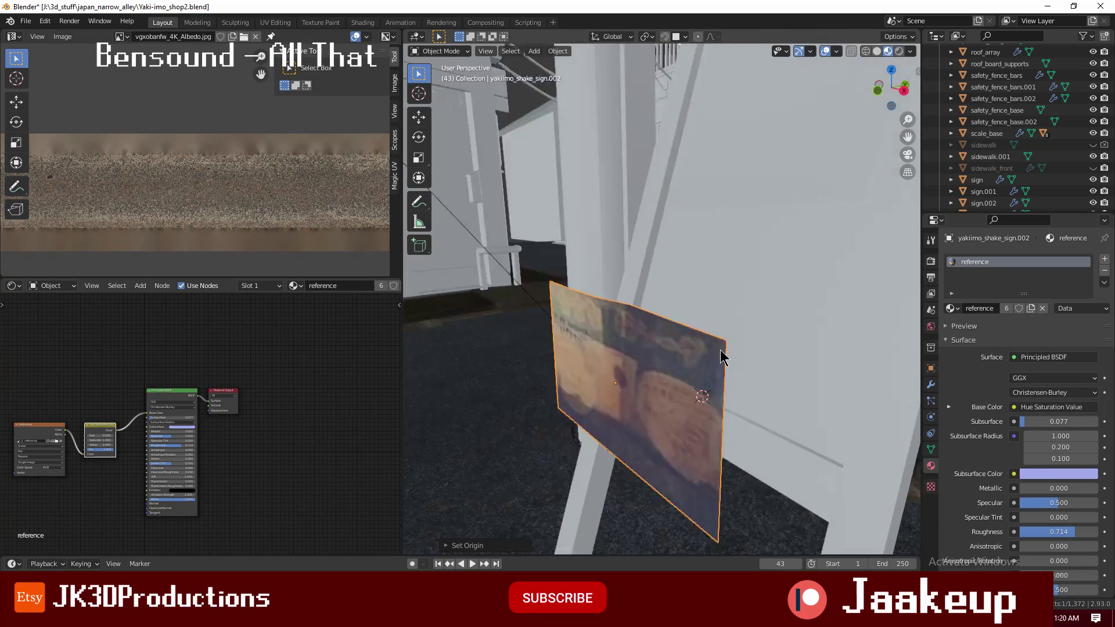
middle_click_drag(642, 365, 770, 271)
key("g")
left_click(802, 352)
mouse_move(802, 352)
middle_mouse_down()
mouse_move(698, 333)
mouse_move(668, 349)
middle_mouse_up()
- Add an Image Texture node to the paper board's Base Color with a new image named bilboard_front
left_click(697, 333)
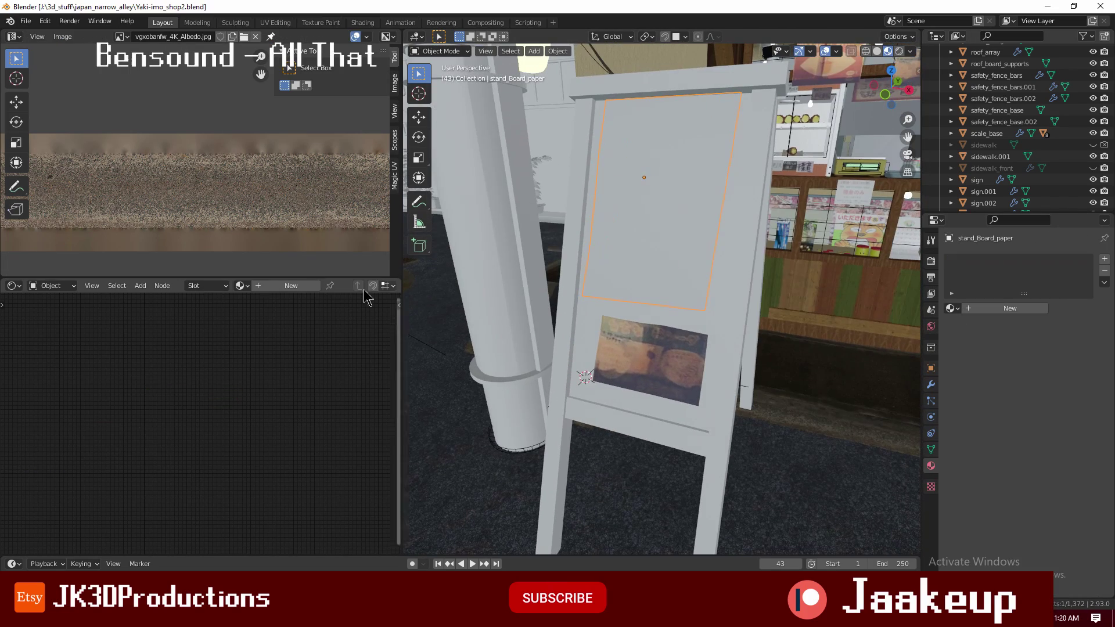
key("shift+a")
left_click_drag(138, 398, 240, 412)
left_click(129, 414)
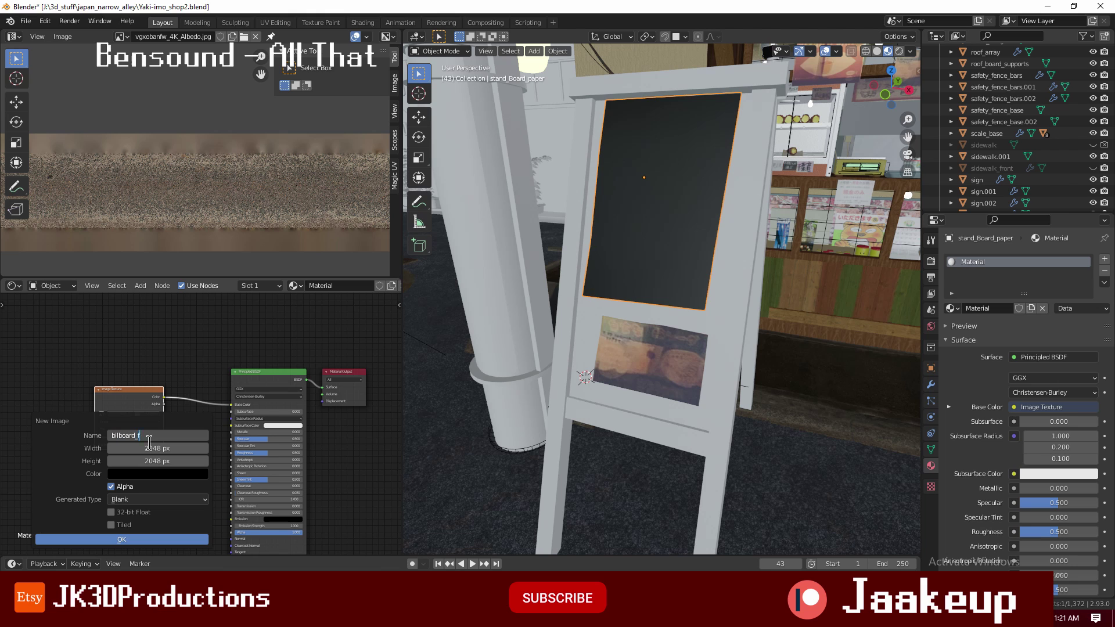
type("ront")
key("Return")
- Create the blank bilboard_front image and fill it with light grey
left_click(122, 36)
left_click(174, 137)
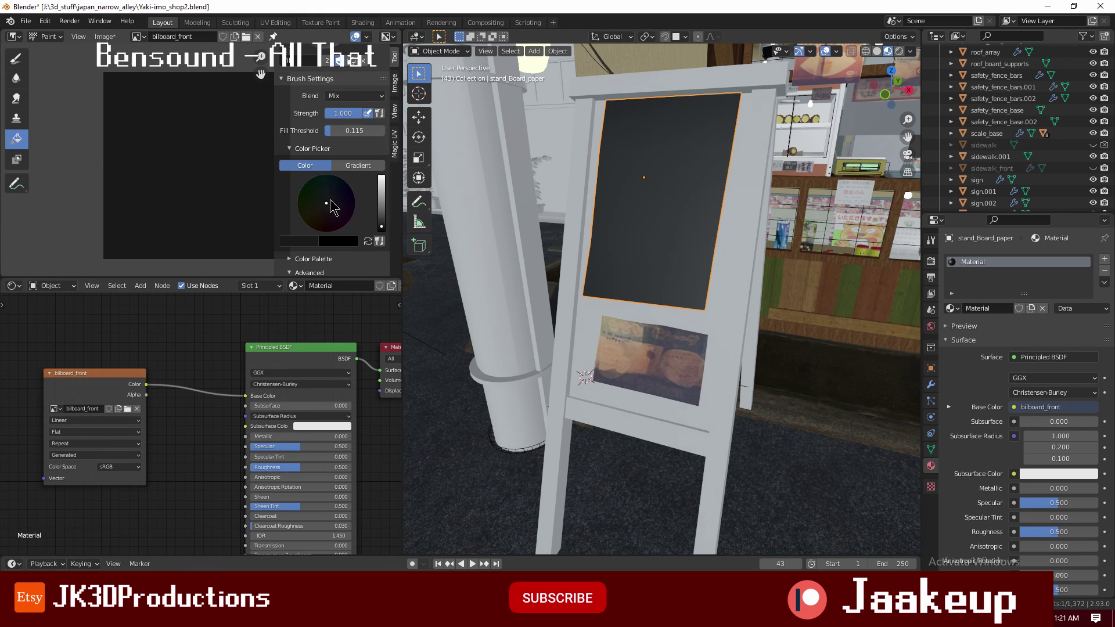
left_click_drag(381, 226, 381, 196)
left_click(185, 162)
- Project the board's UVs from the front view and save the file
key("Tab")
key("KP_1")
key("u")
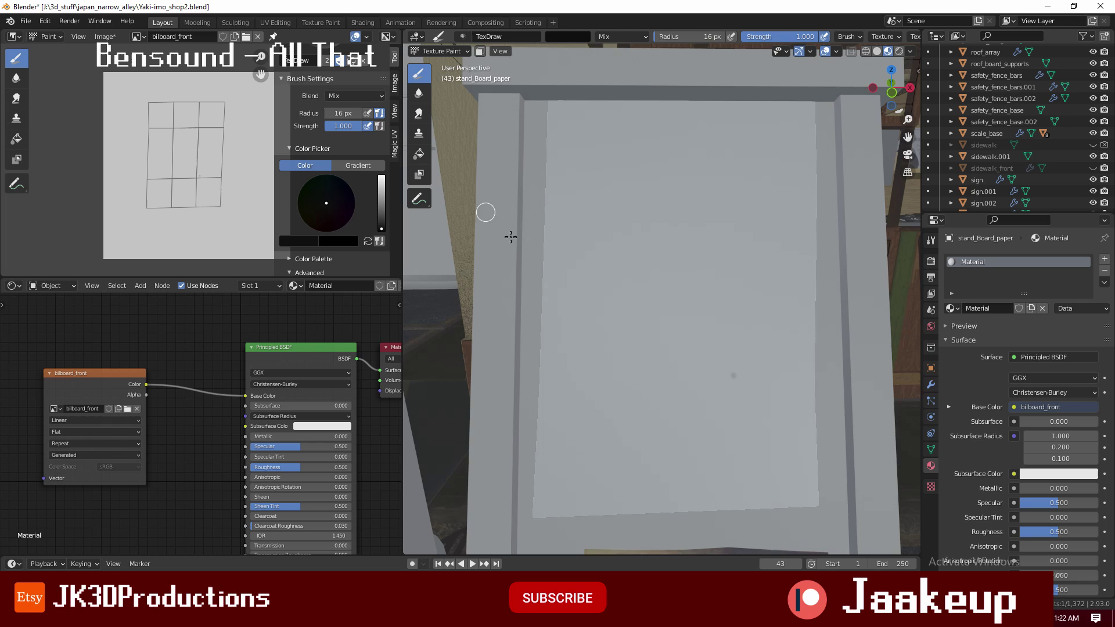
key("ctrl+s")
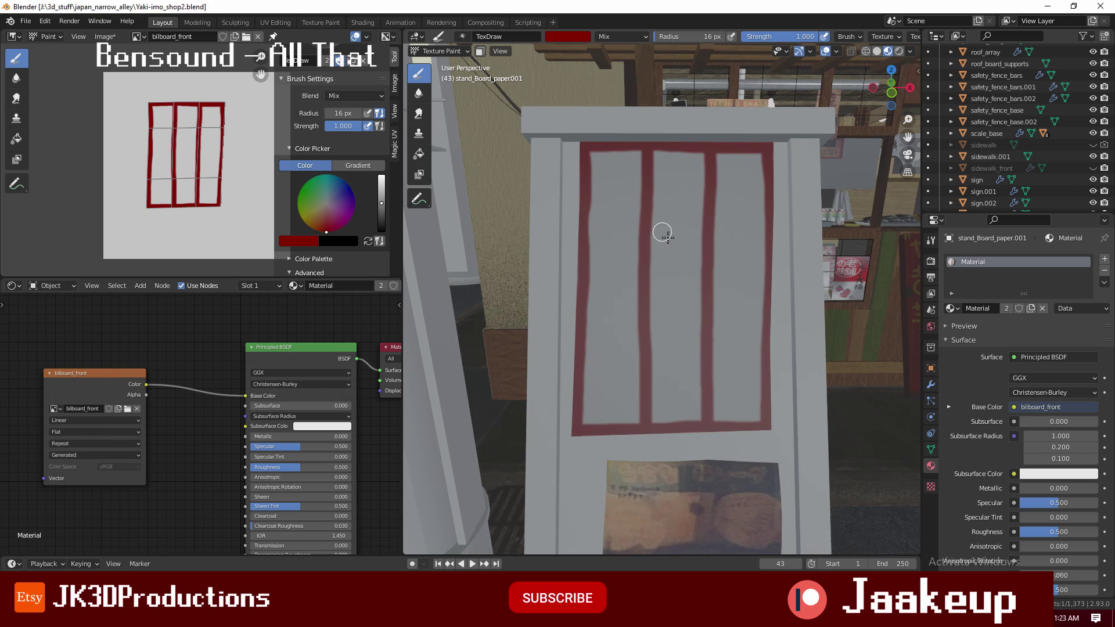
- Switch the brush to black and paint やきいも and ク down the sign's left column
scroll(668, 235, "up", 3)
right_click(644, 100)
left_click(668, 110)
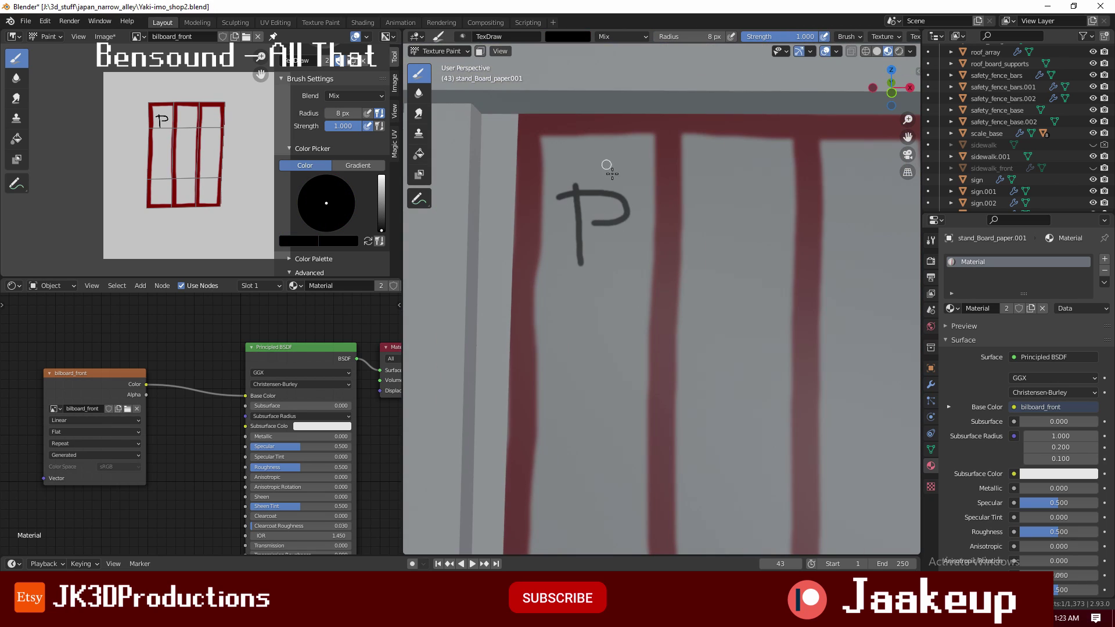
left_click_drag(590, 273, 592, 335)
left_click_drag(567, 174, 607, 291)
scroll(598, 314, "down", 3, "shift")
left_click_drag(570, 226, 621, 325)
scroll(610, 290, "down", 2, "shift")
left_click_drag(591, 268, 625, 340)
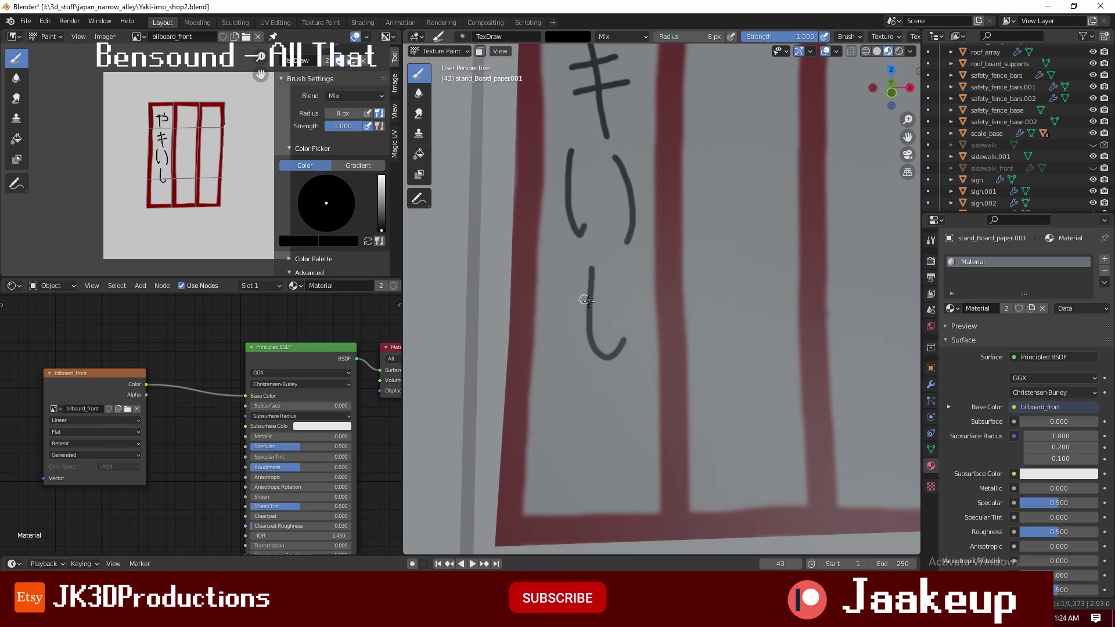
left_click_drag(572, 285, 610, 285)
left_click_drag(561, 309, 627, 309)
scroll(609, 366, "down", 2, "shift")
left_click_drag(581, 369, 555, 411)
- Paint the remaining characters, 紅はるが with its dakuten, and the 150¥ price in the right column
scroll(581, 378, "down", 4)
scroll(581, 377, "up", 3)
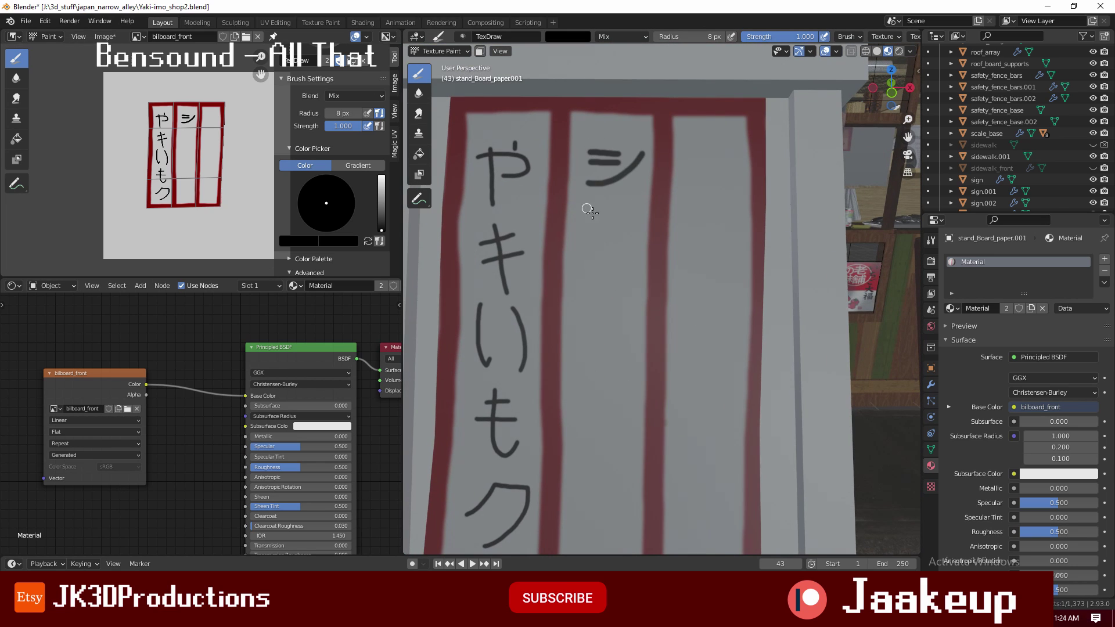
scroll(589, 264, "down", 3, "shift")
mouse_move(621, 255)
left_mouse_down()
mouse_move(602, 298)
mouse_move(622, 303)
mouse_move(605, 371)
left_mouse_up()
scroll(600, 314, "down", 2, "shift")
scroll(601, 338, "down", 3, "shift")
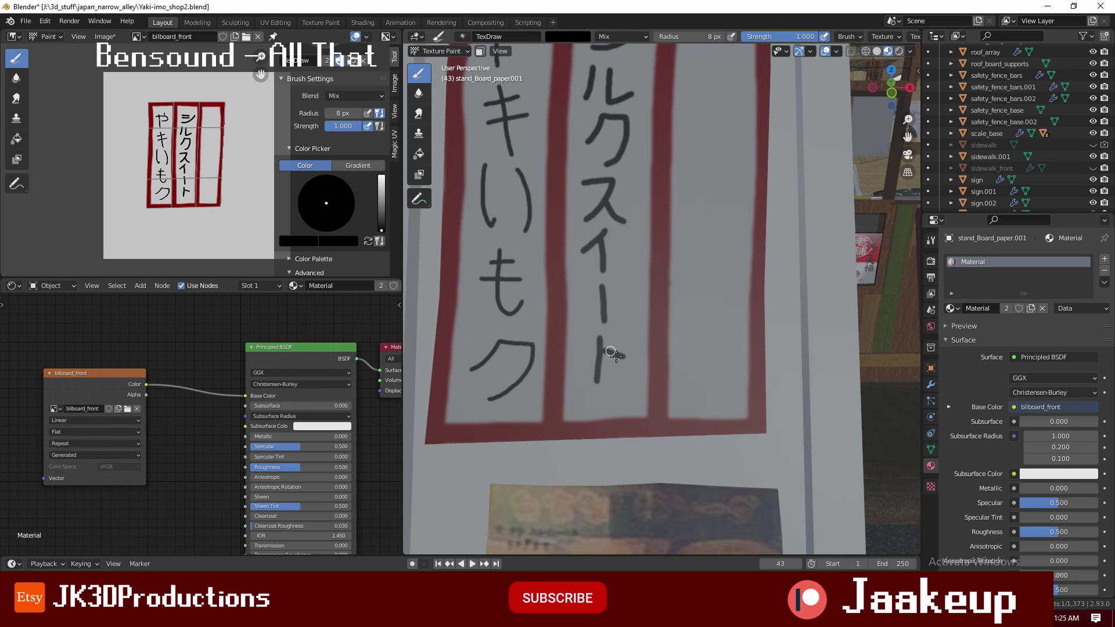
scroll(610, 352, "down", 2)
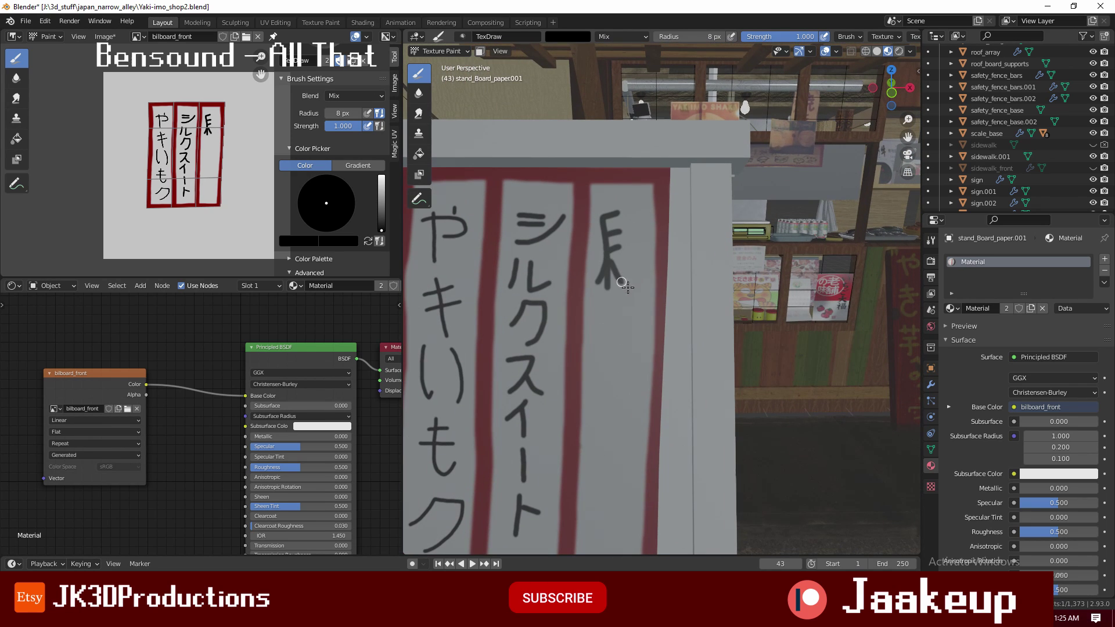
scroll(697, 239, "down", 5, "shift")
left_click(615, 221)
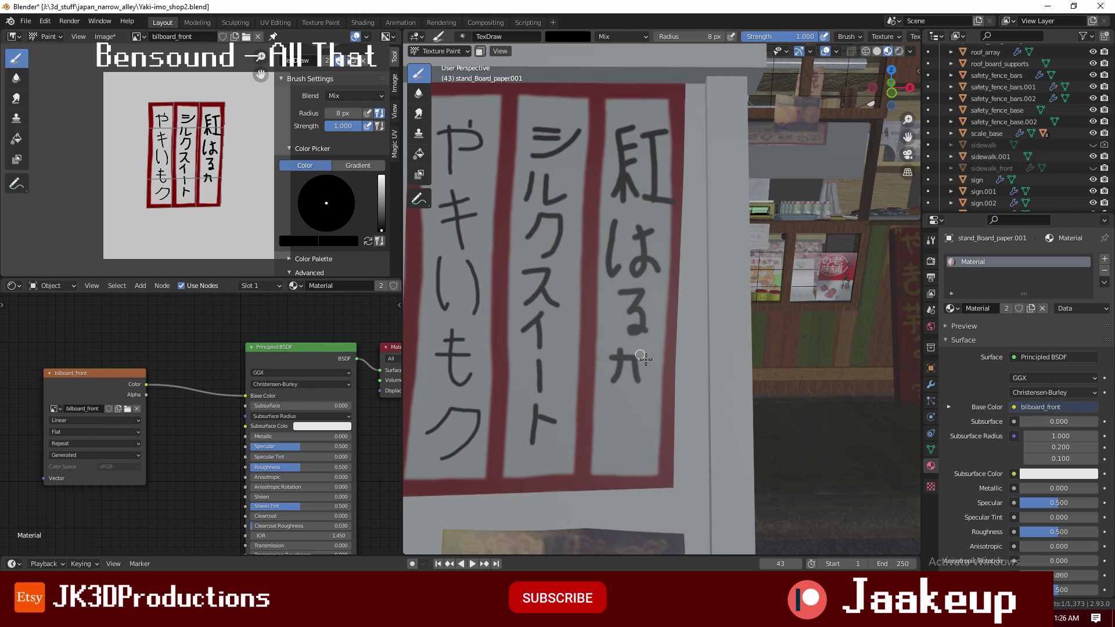
left_click_drag(638, 346, 640, 355)
left_click_drag(645, 345, 647, 354)
left_click_drag(606, 406, 608, 419)
scroll(630, 442, "down", 5)
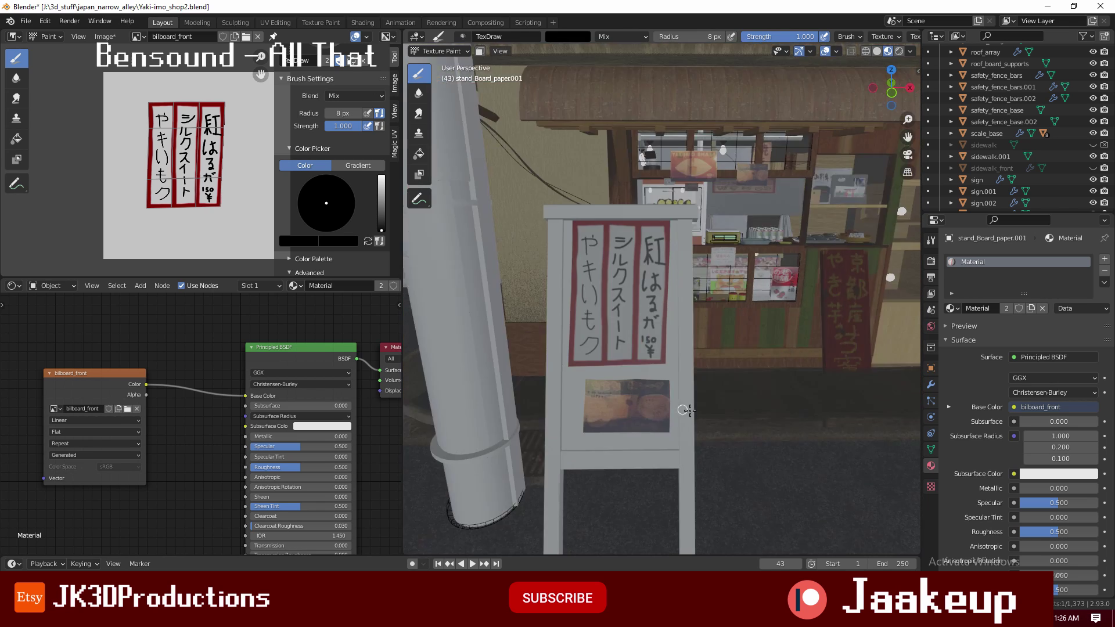
mouse_move(630, 443)
middle_mouse_down()
mouse_move(643, 369)
mouse_move(693, 324)
middle_mouse_up()
- Stencil faint grey smudges over the paper at radius 80, strength 0.121, then view through the camera
key("ctrl+Tab")
left_click(643, 368)
scroll(748, 416, "up", 5)
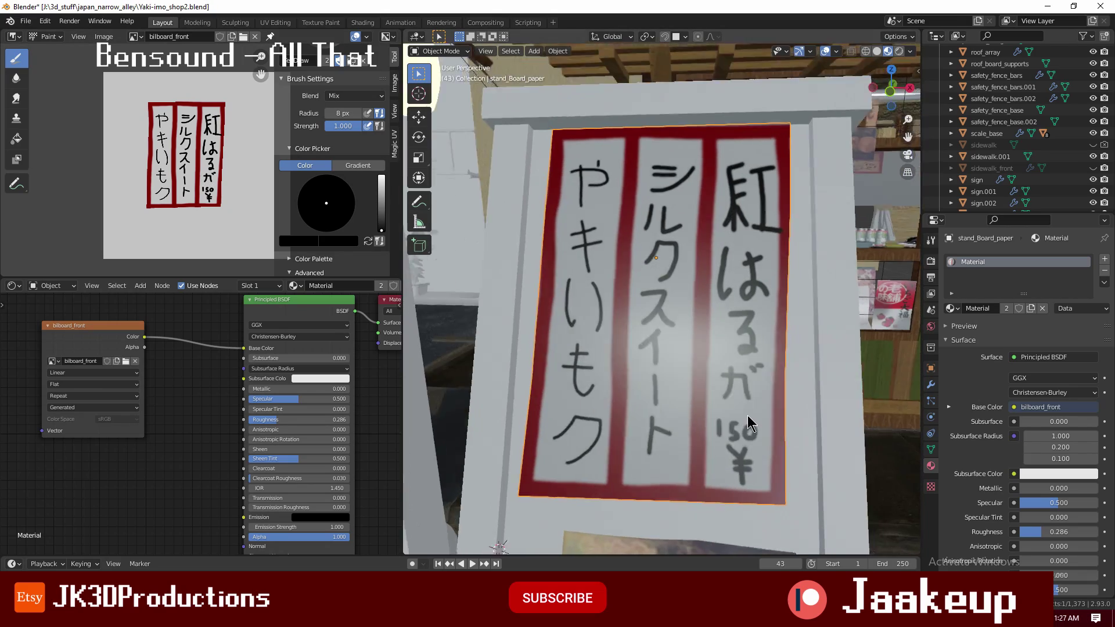
key("ctrl+Tab")
key("f")
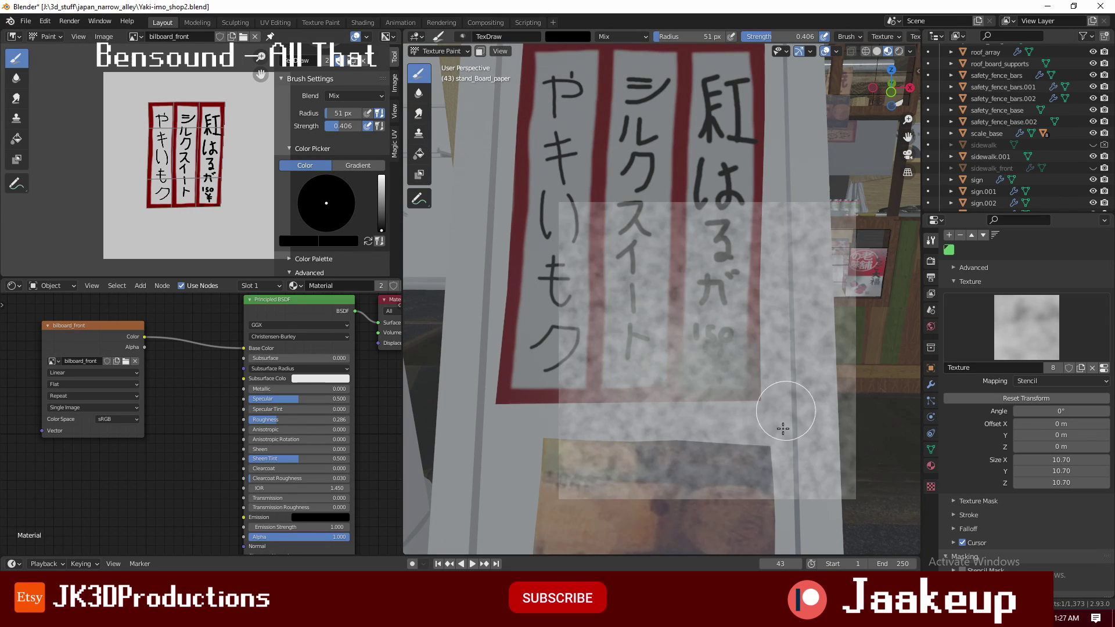
key("shift+f")
scroll(716, 349, "down", 3)
left_click(931, 262)
key("ctrl+Tab")
key("KP_0")
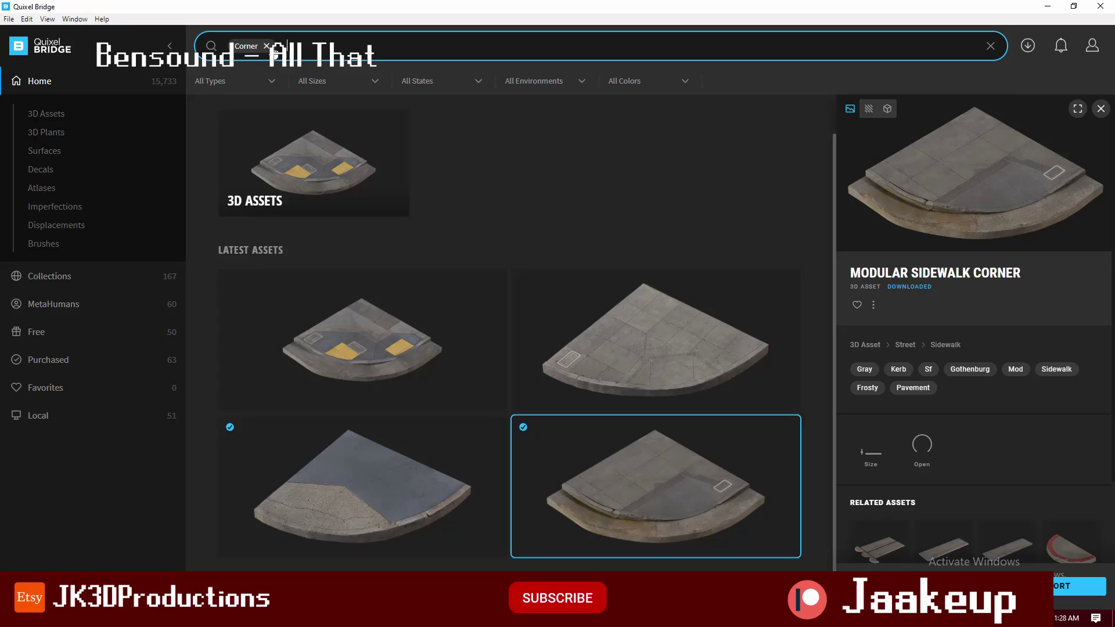
- Search Quixel Bridge for whiteboard, chalk, then board surfaces
left_click(295, 47)
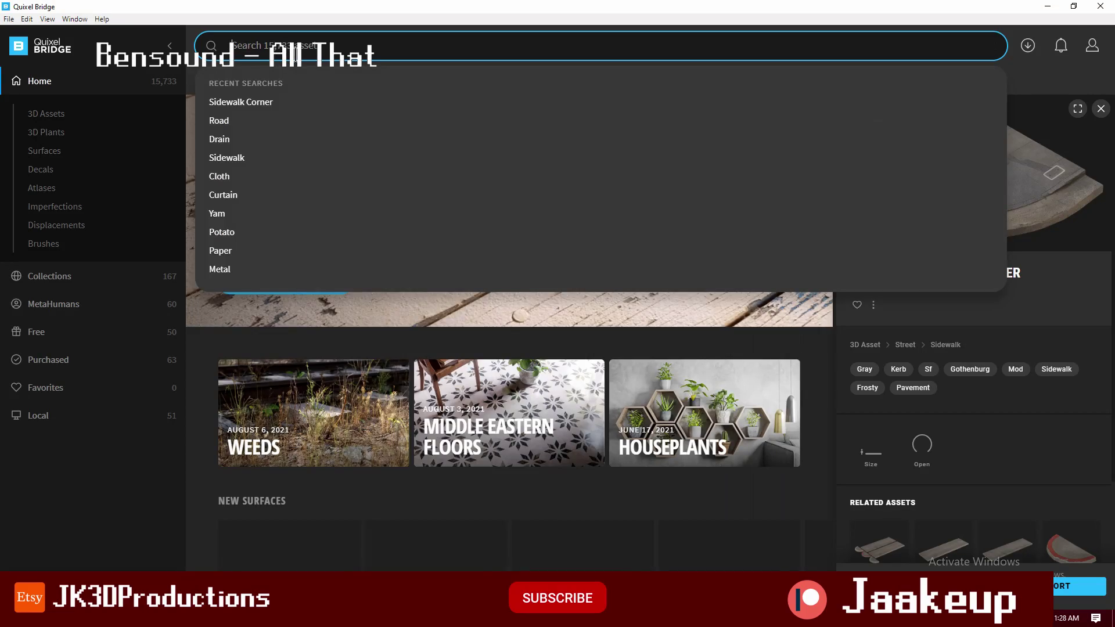
type("whiteboard")
key("Return")
key("BackSpace")
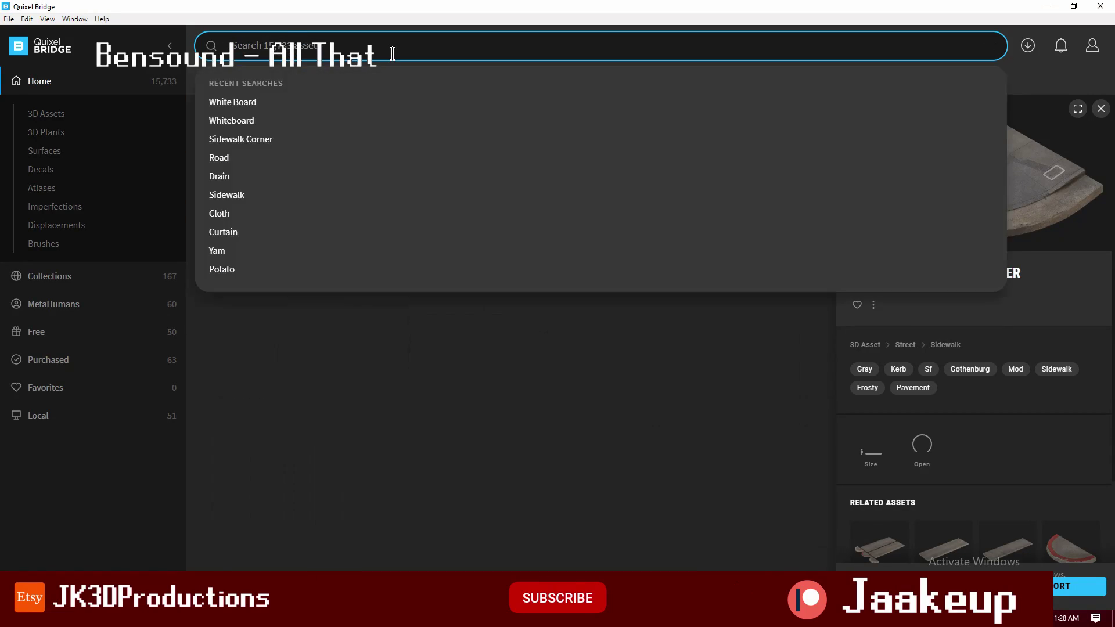
type("chalk")
key("Return")
left_click(278, 60)
key("BackSpace")
type("board")
key("Return")
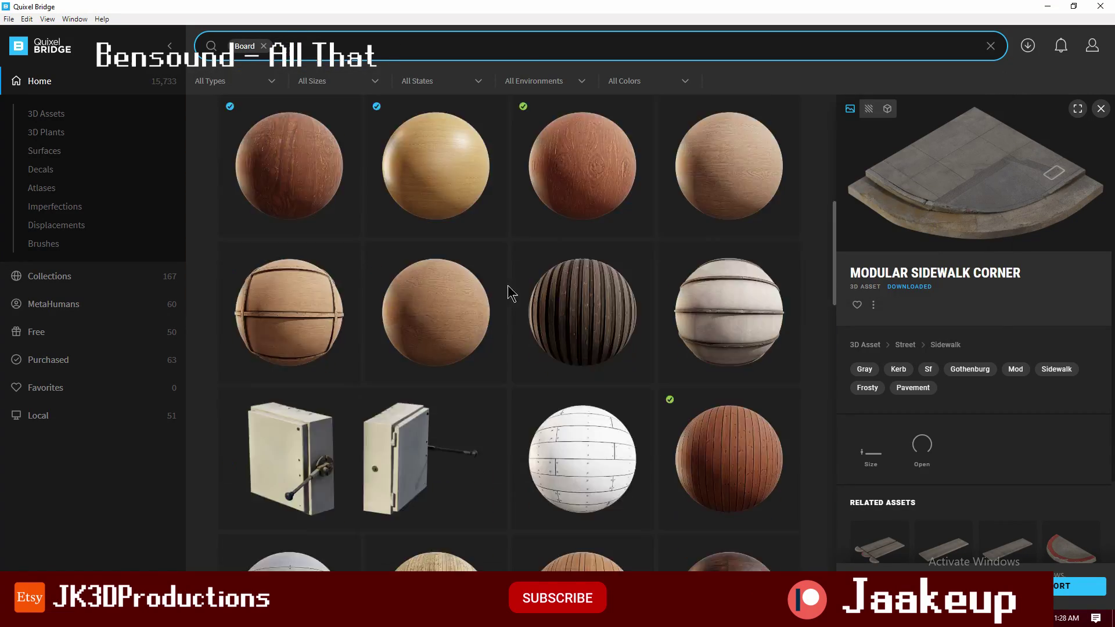
- Search for plastic, pick the green scratched plastic surface, and return to Blender
key("BackSpace")
type("plastic")
key("Return")
scroll(581, 349, "down", 5)
left_click(583, 445)
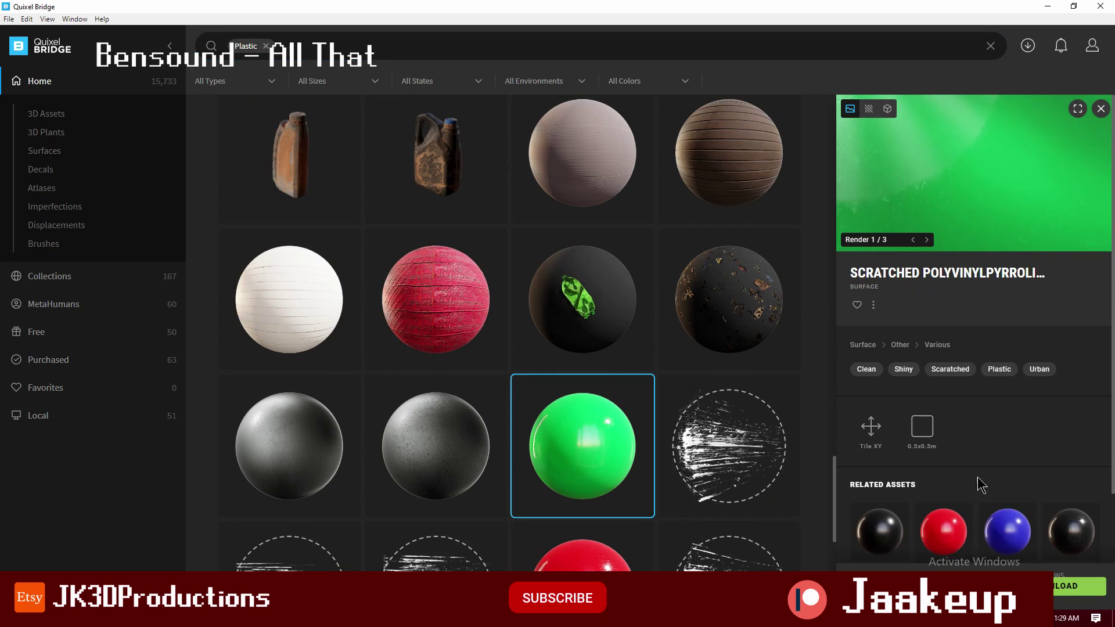
left_click(1049, 8)
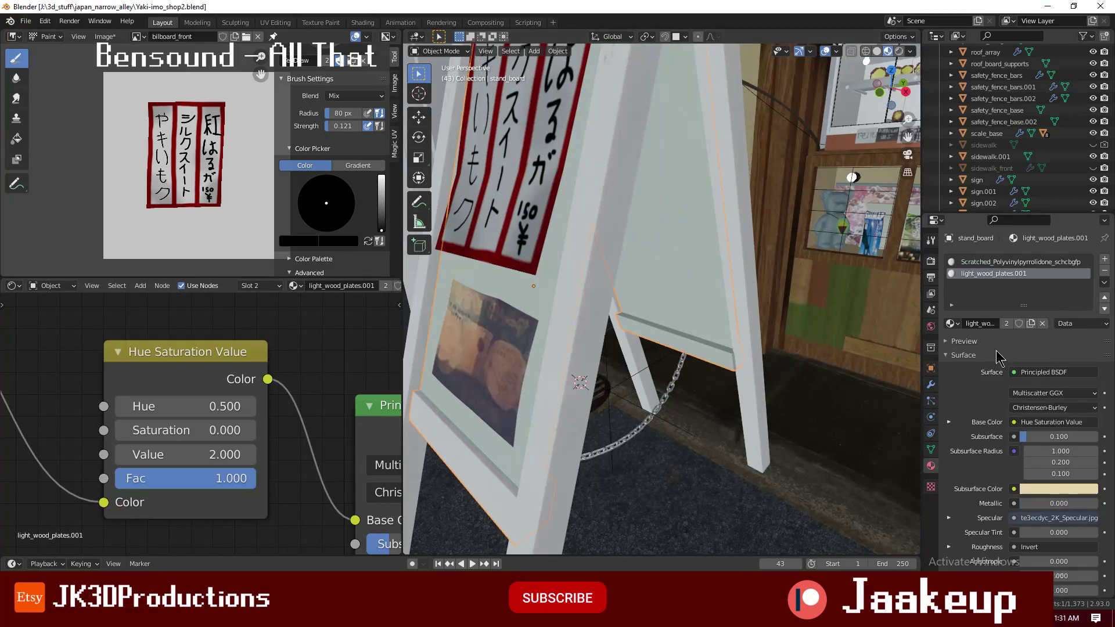
- Set the paint colour to white and paint on the stand board's light_wood_plates texture slot
left_click(749, 289)
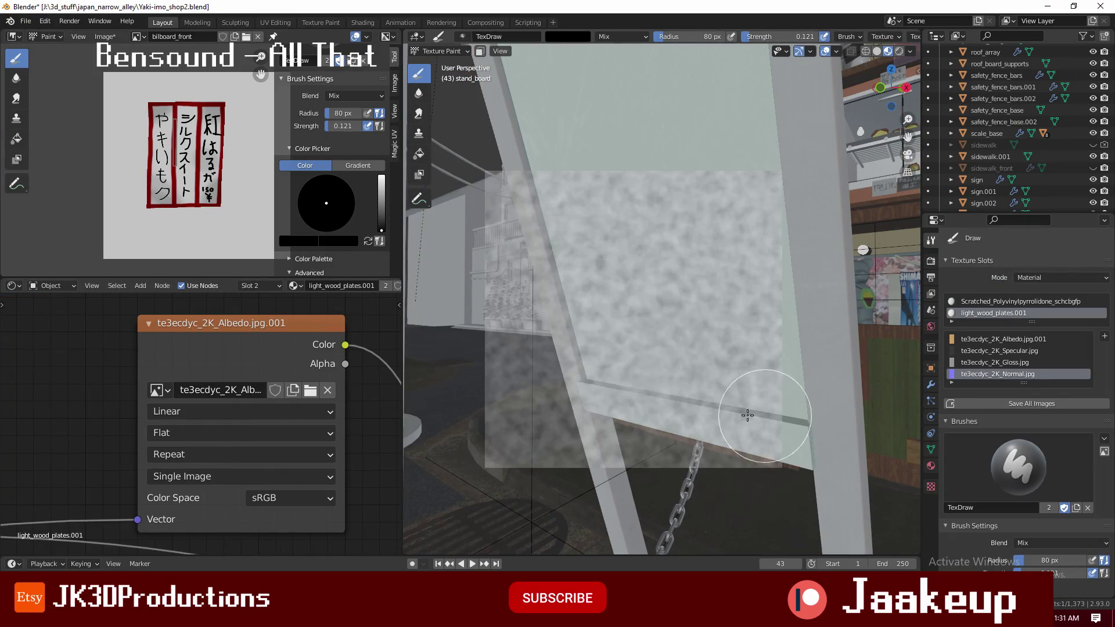
key("x")
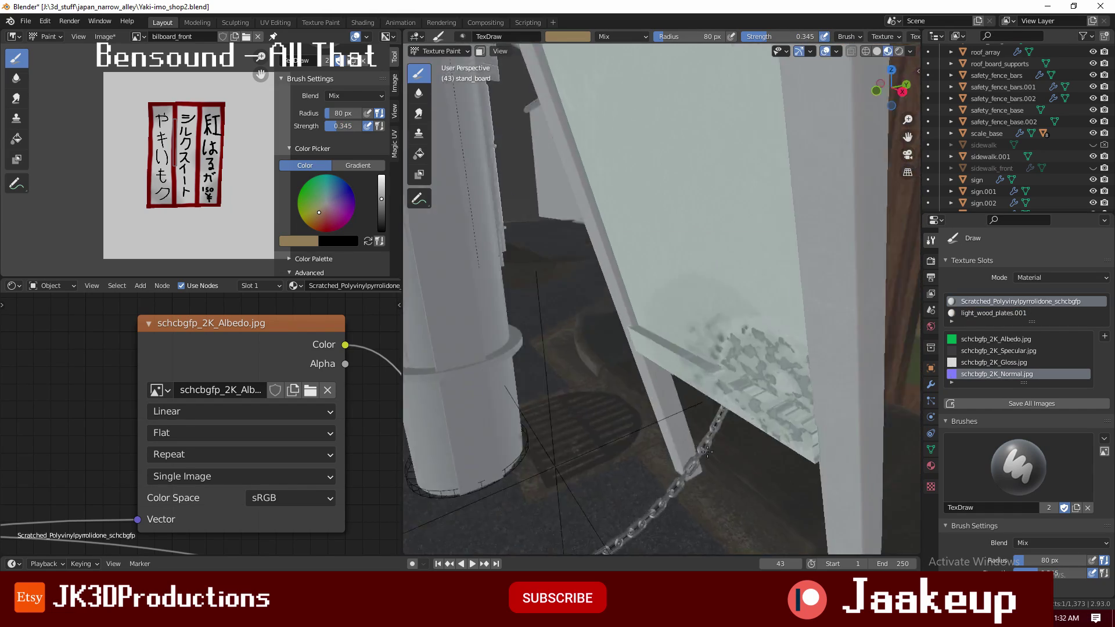
key("KP_0")
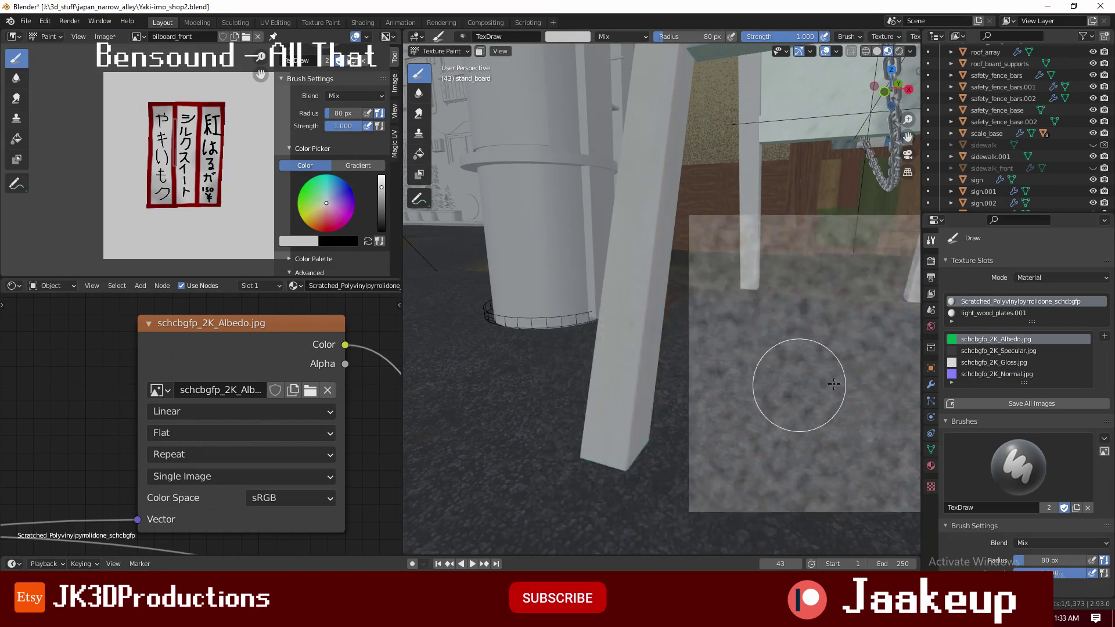
left_click(991, 313)
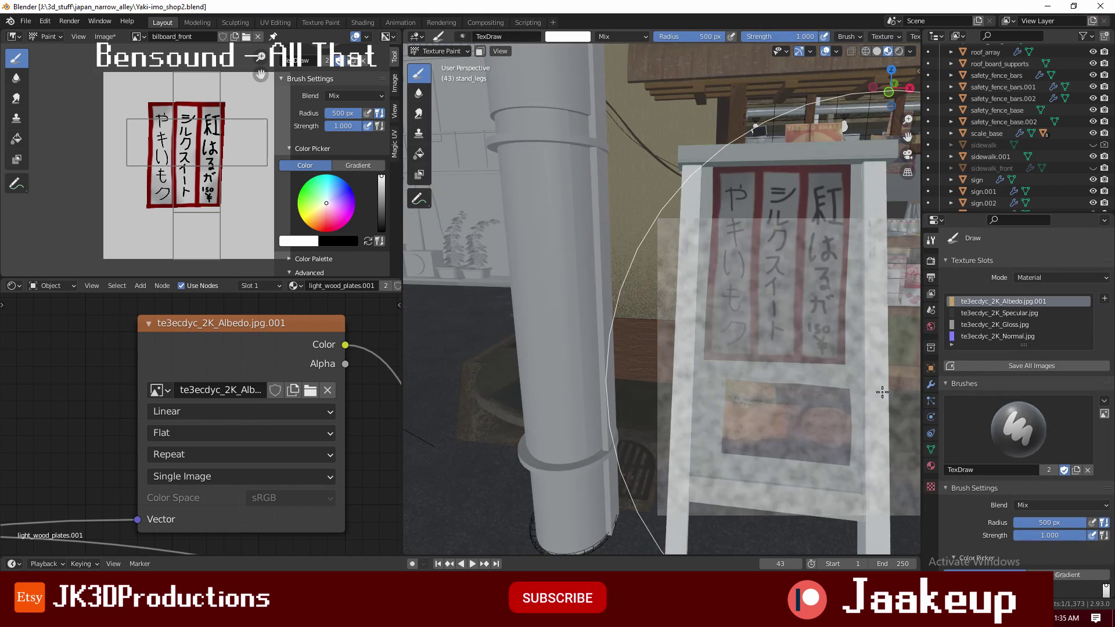
- Put the stand legs in Texture Paint mode with a 105 px brush radius
key("ctrl+Tab")
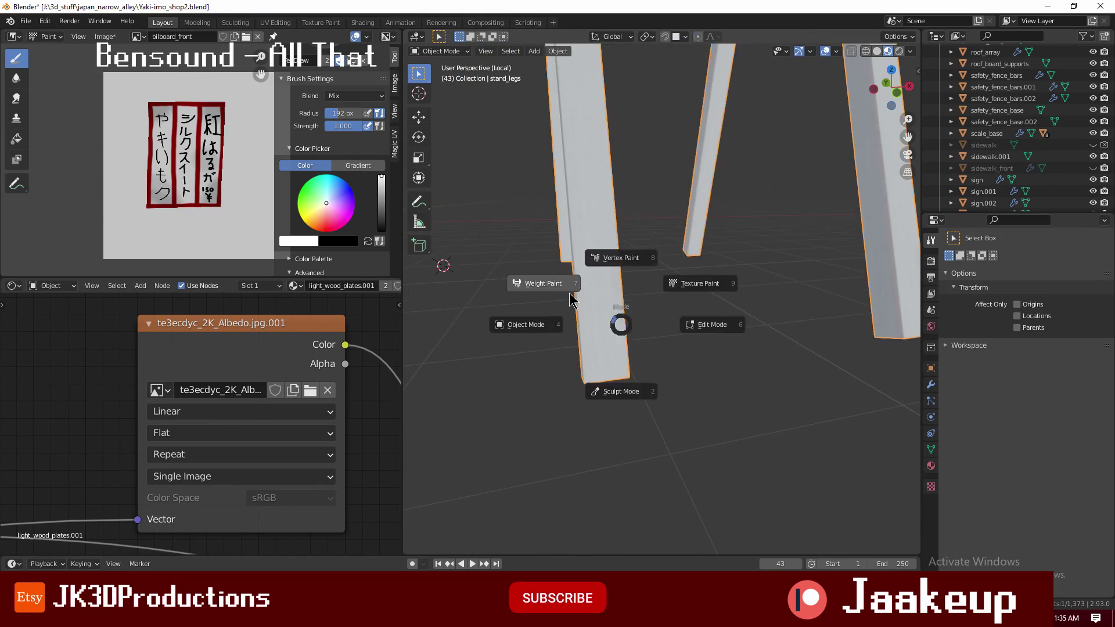
left_click(599, 390)
key("f")
left_click(610, 348)
middle_click_drag(610, 348, 523, 290)
scroll(275, 418, "down", 3)
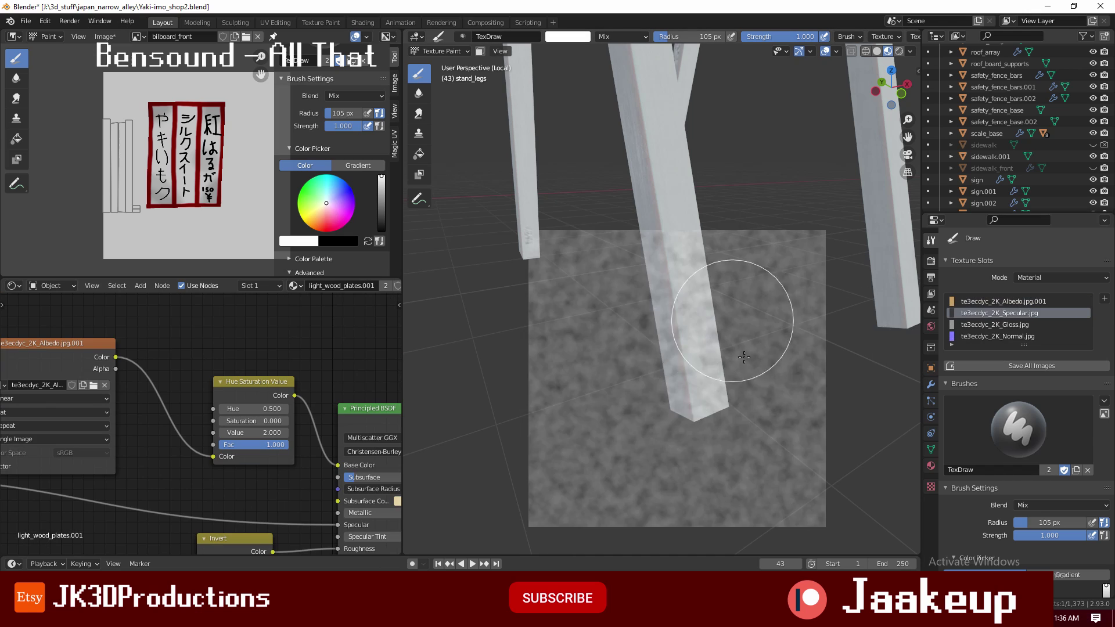
middle_click_drag(747, 389, 697, 349)
scroll(1042, 479, "down", 10)
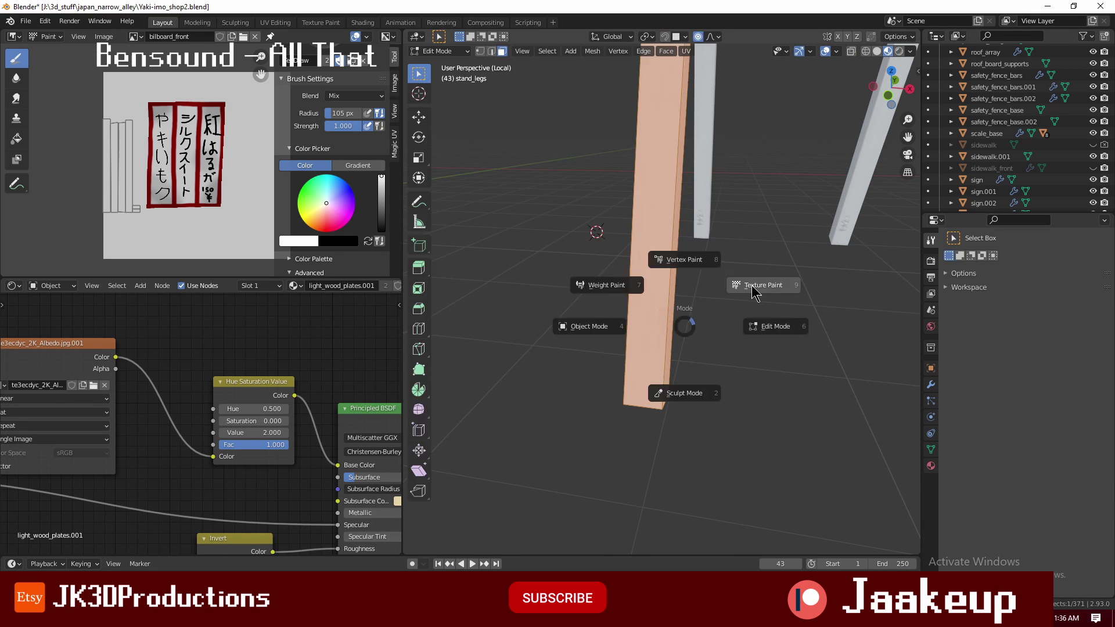
- Load the wood Albedo image into the Image Editor in paint mode
left_click(135, 36)
type("te3ecd")
left_click(184, 64)
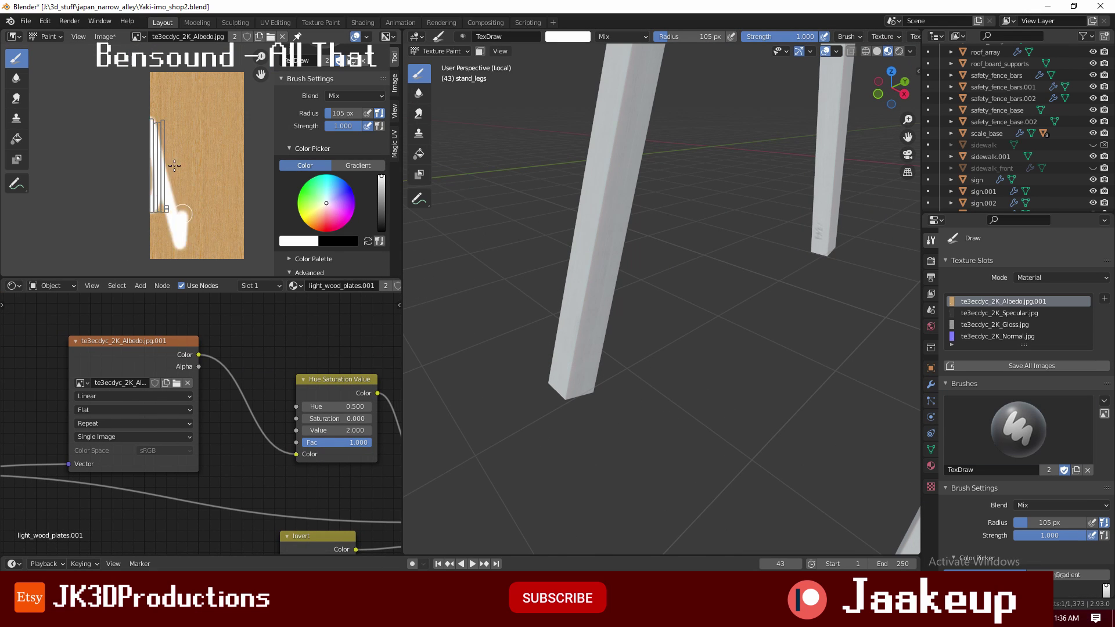
key("Tab")
left_click(13, 36)
left_click(35, 74)
key("Tab")
- Paint a white stroke on the wood texture, then undo the stray strokes
left_click_drag(172, 218, 195, 208)
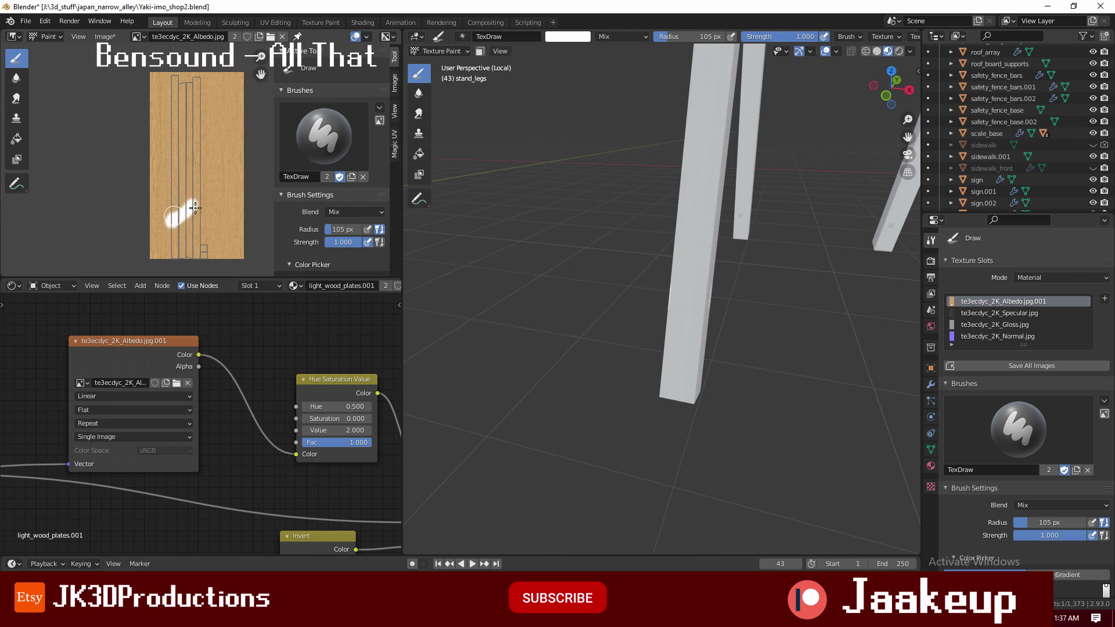
key("ctrl+z")
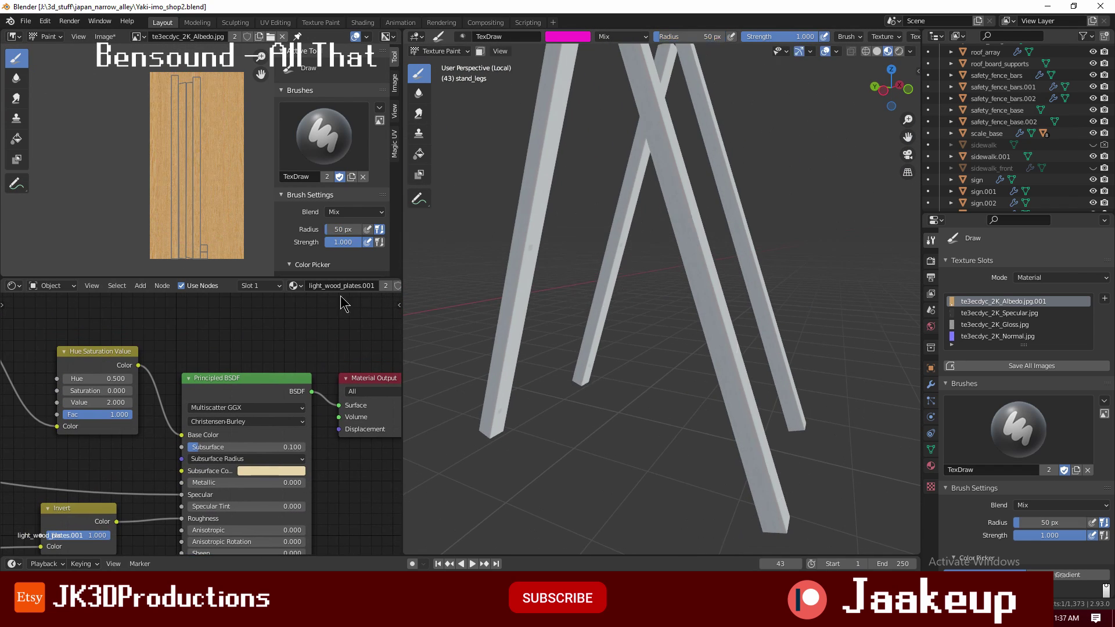
key("ctrl+z")
key("ctrl+z")
key("ctrl+z")
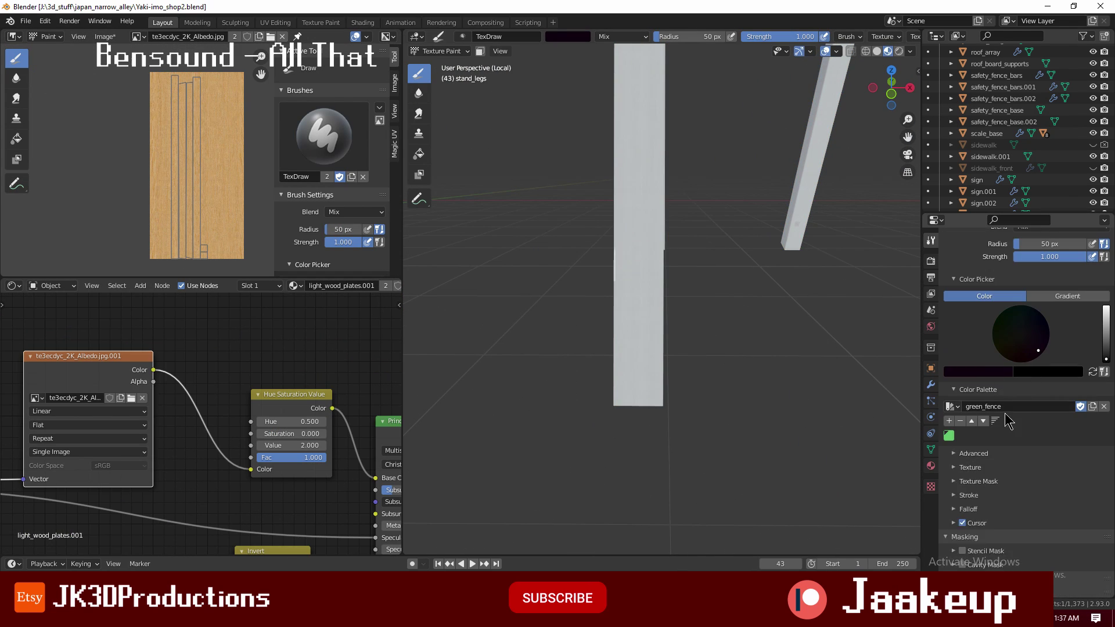
key("ctrl+Tab")
left_click(605, 267)
key("ctrl+z")
key("ctrl+z")
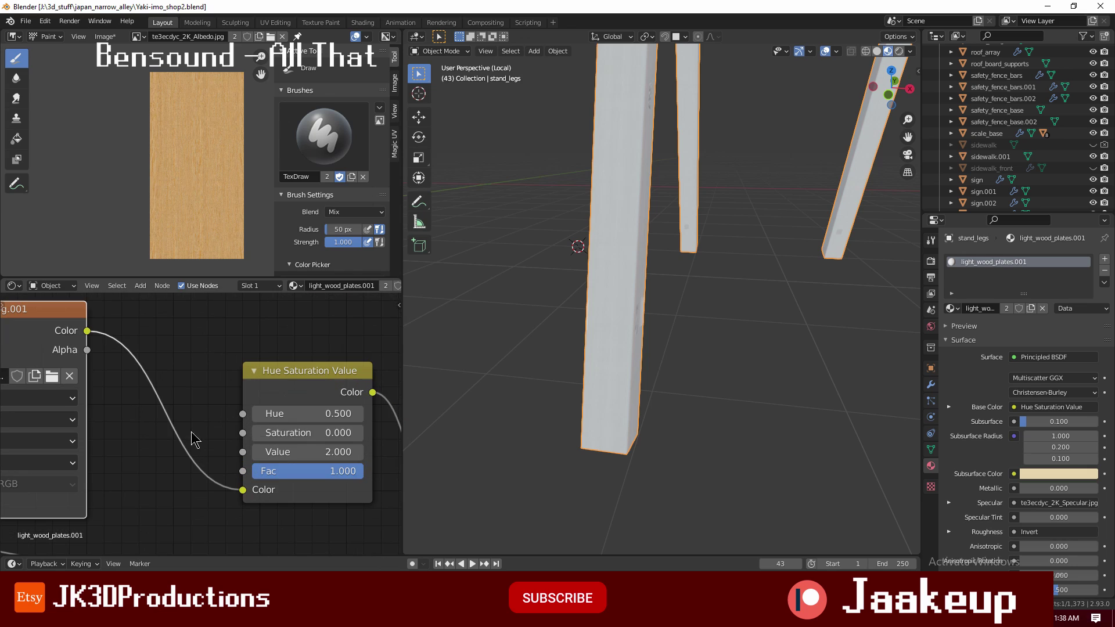
key("ctrl+z")
key("ctrl+z")
key("ctrl+z")
key("ctrl+z")
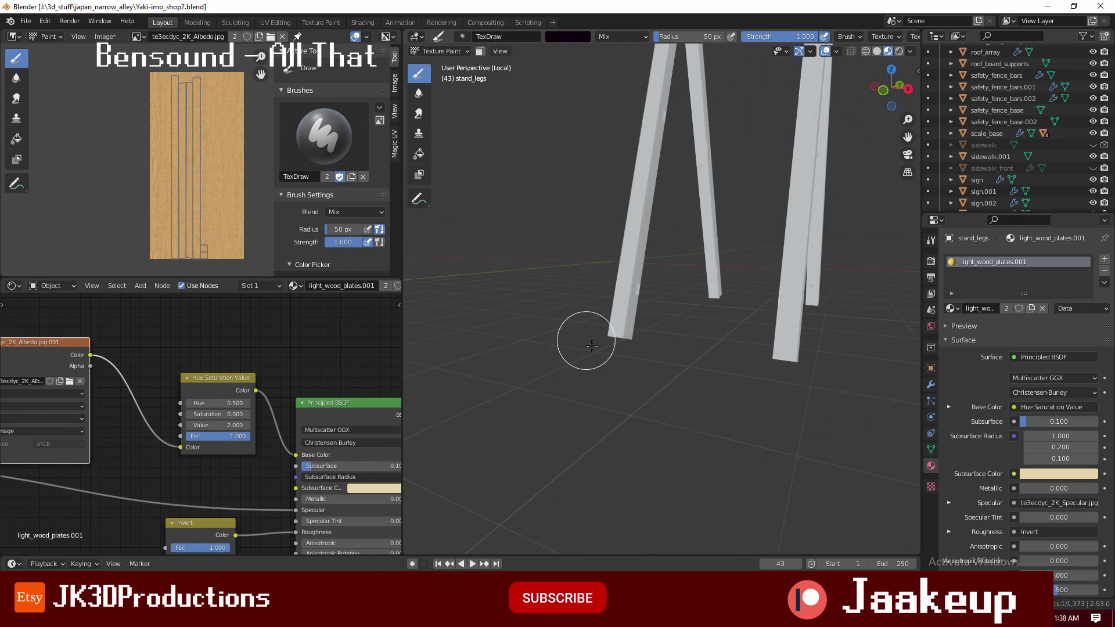
key("ctrl+z")
key("ctrl+z")
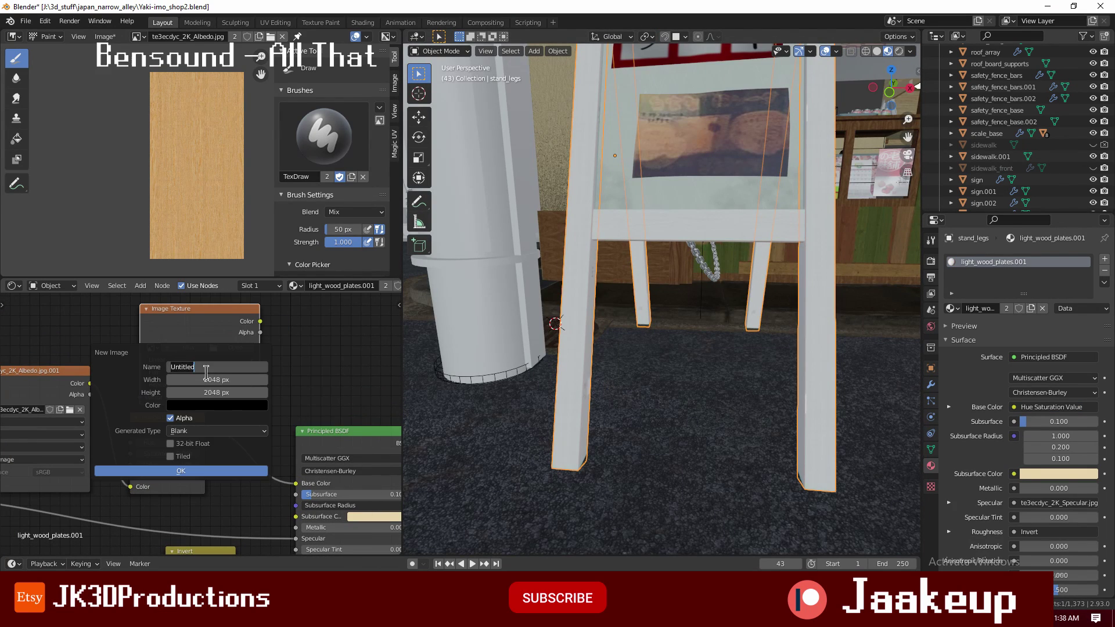
- Create the 2048 px smudge image, give the brush a noise stencil, and insert a Mix node
type("smudge")
key("Return")
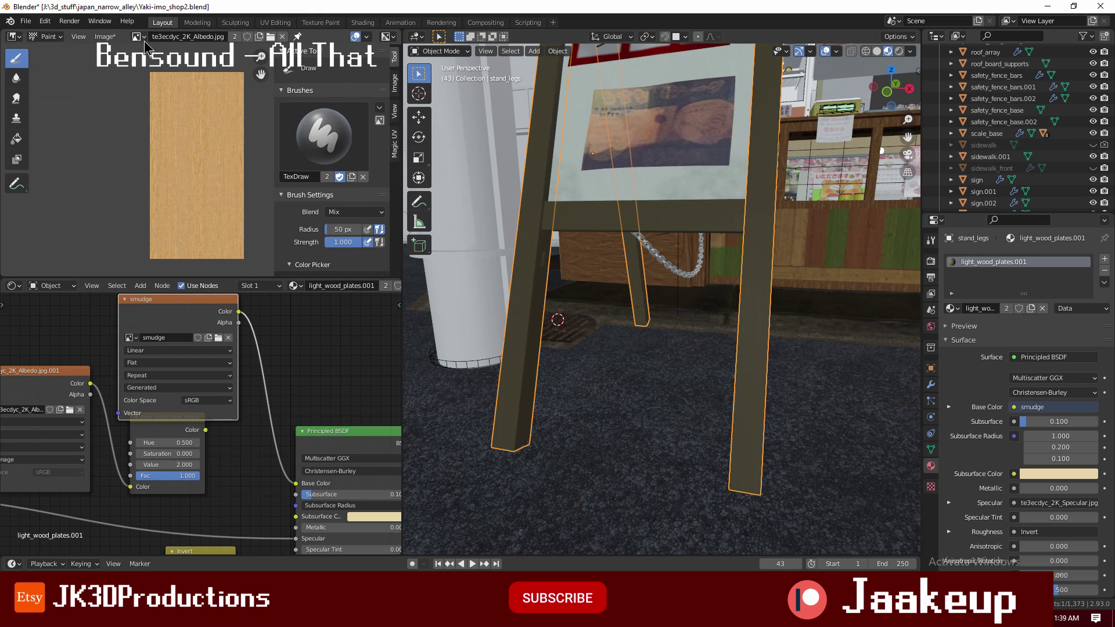
key("ctrl+z")
key("ctrl+z")
key("ctrl+z")
key("ctrl+z")
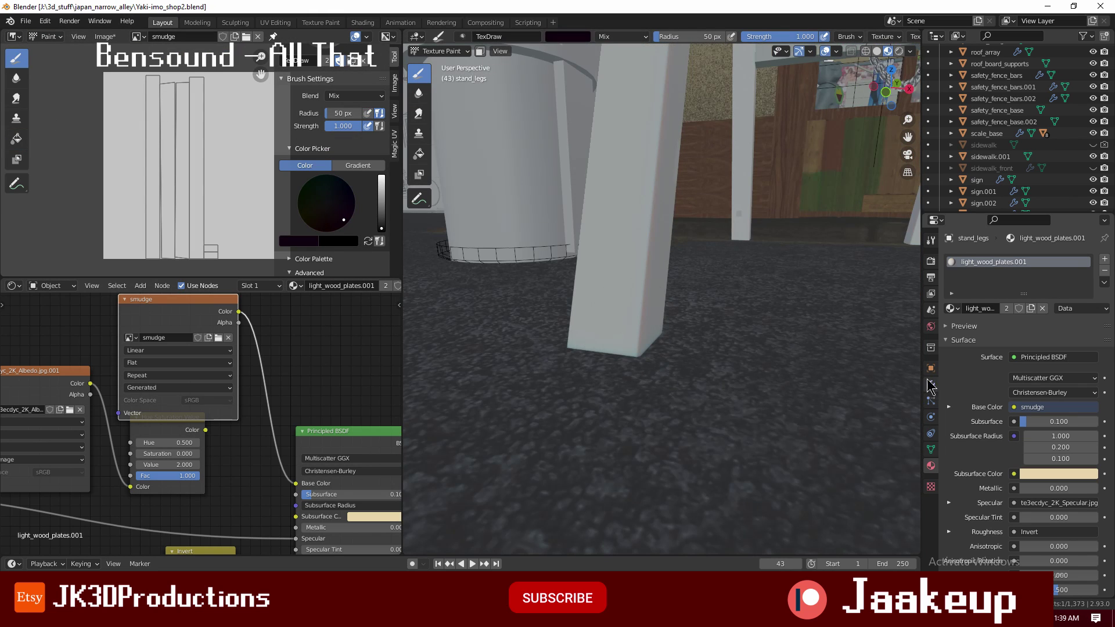
left_click(931, 240)
left_click(1088, 503)
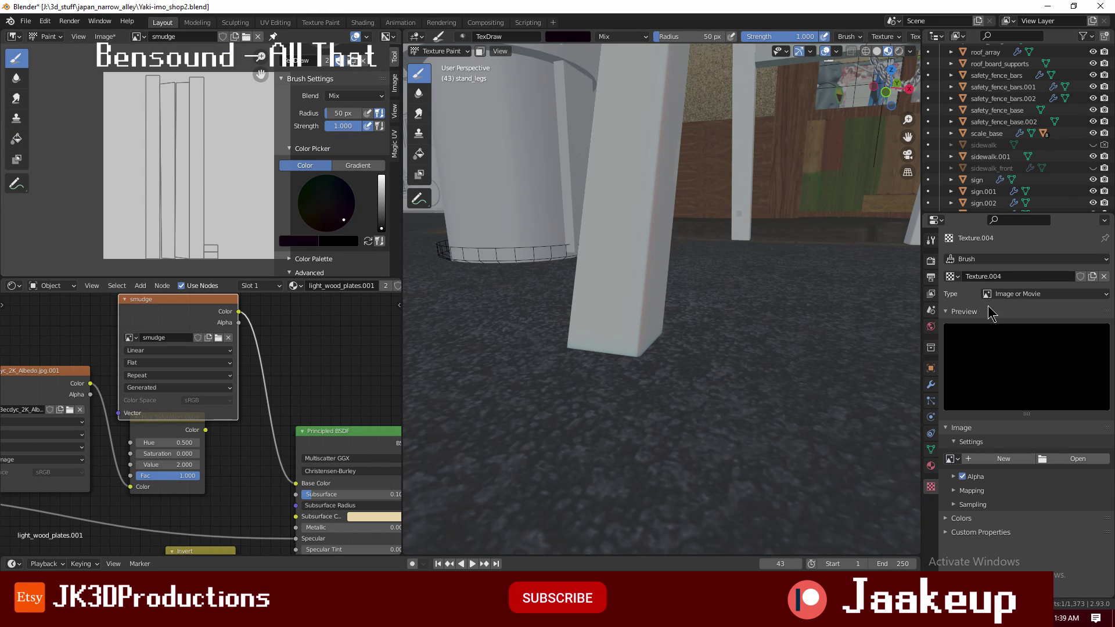
key("ctrl+z")
key("ctrl+z")
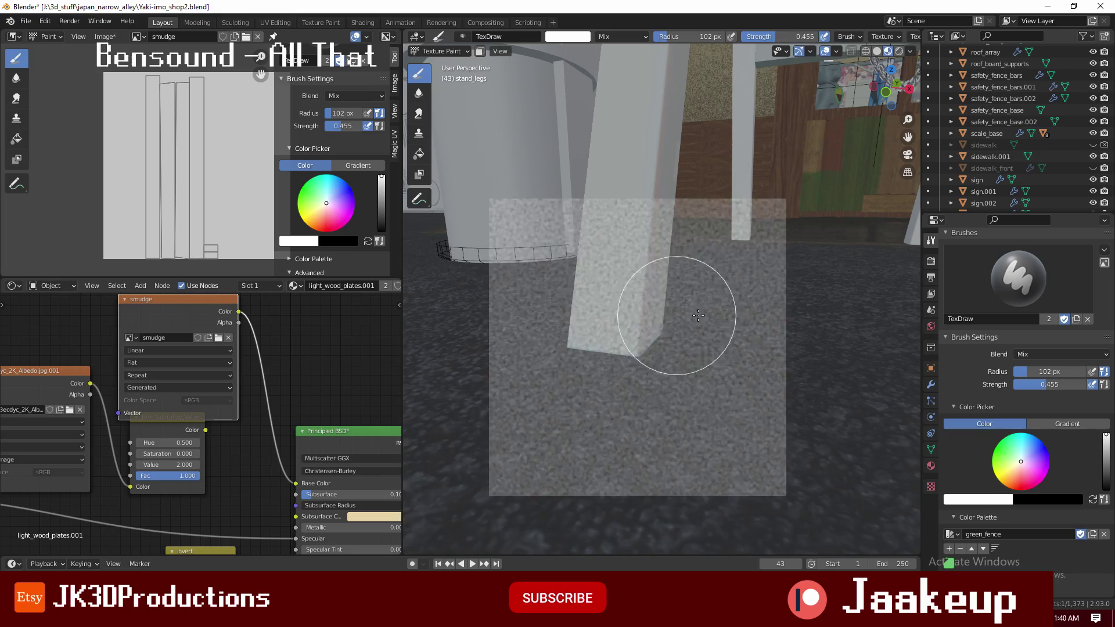
key("ctrl+z")
key("ctrl+z")
key("ctrl+z")
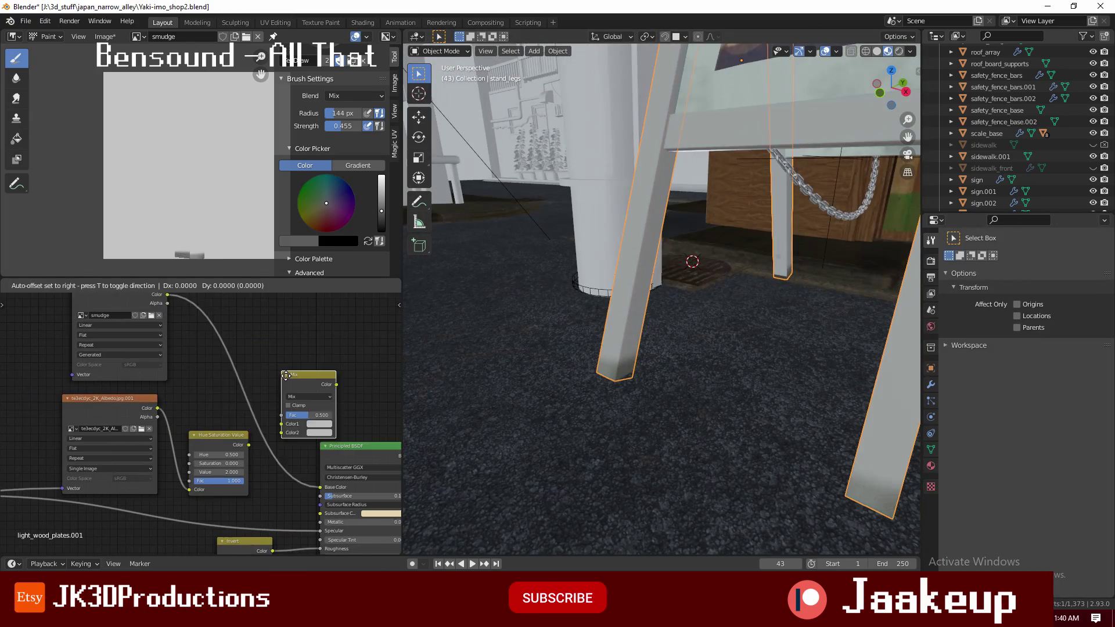
left_click_drag(286, 376, 237, 371)
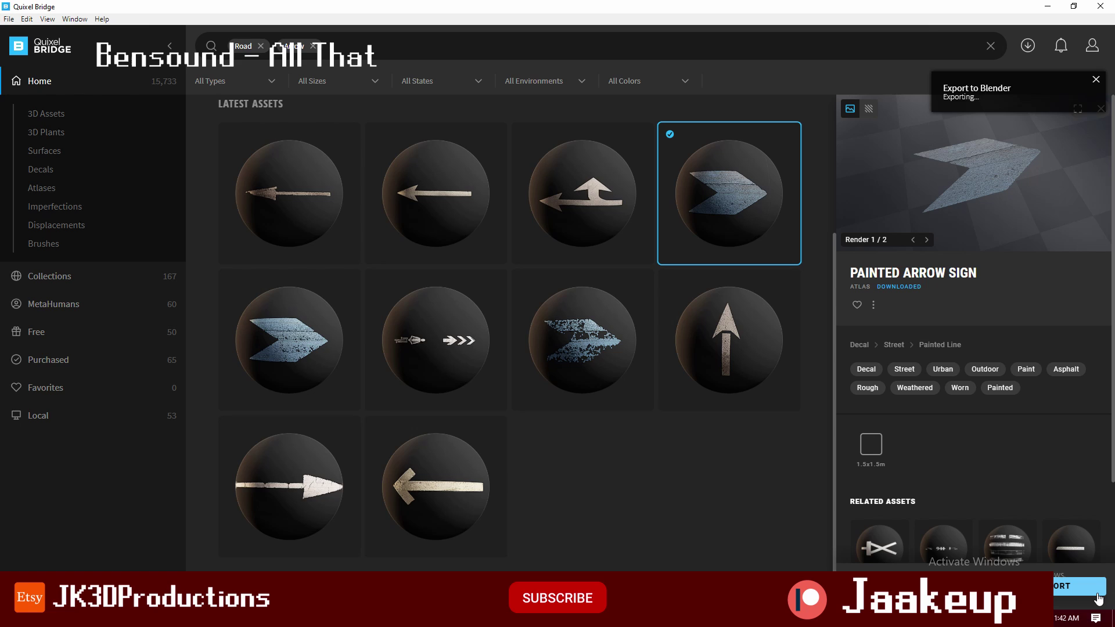
- Add a plane with the Painted_Arrow material, Value set to 5, stretched along Y
left_click(1048, 13)
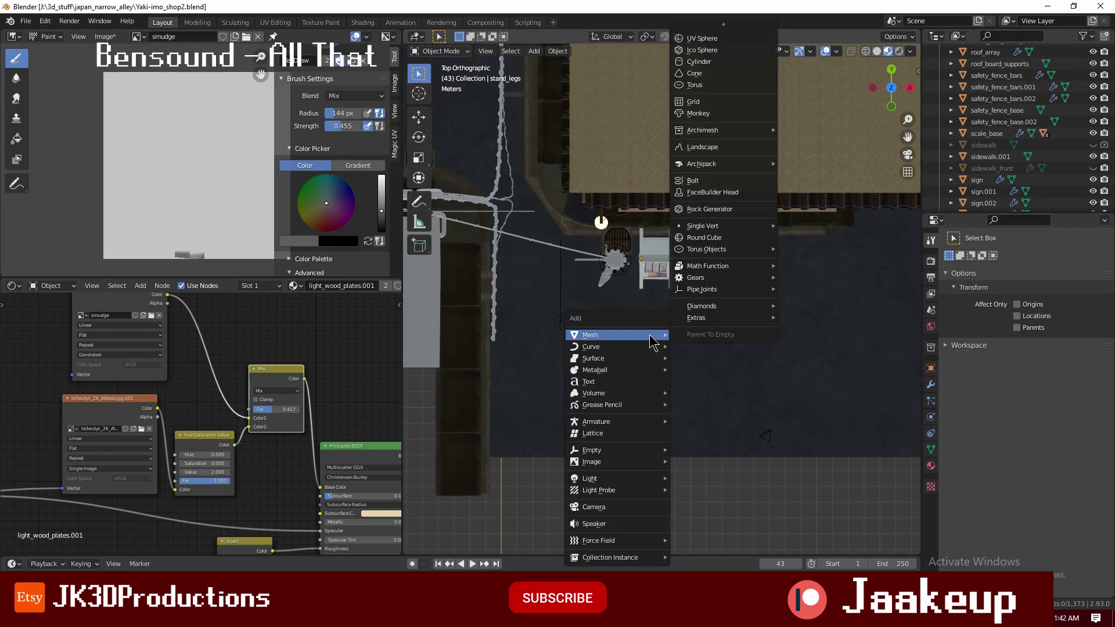
left_click(295, 286)
left_click(337, 402)
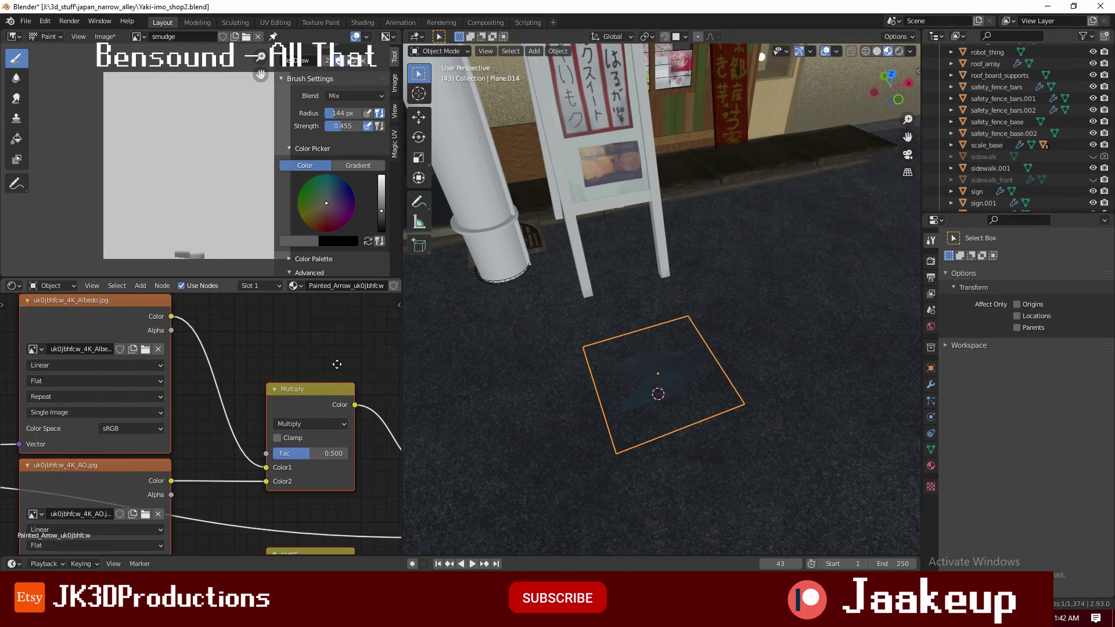
key("BackSpace")
key("BackSpace")
key("BackSpace")
type("5")
key("Return")
key("g")
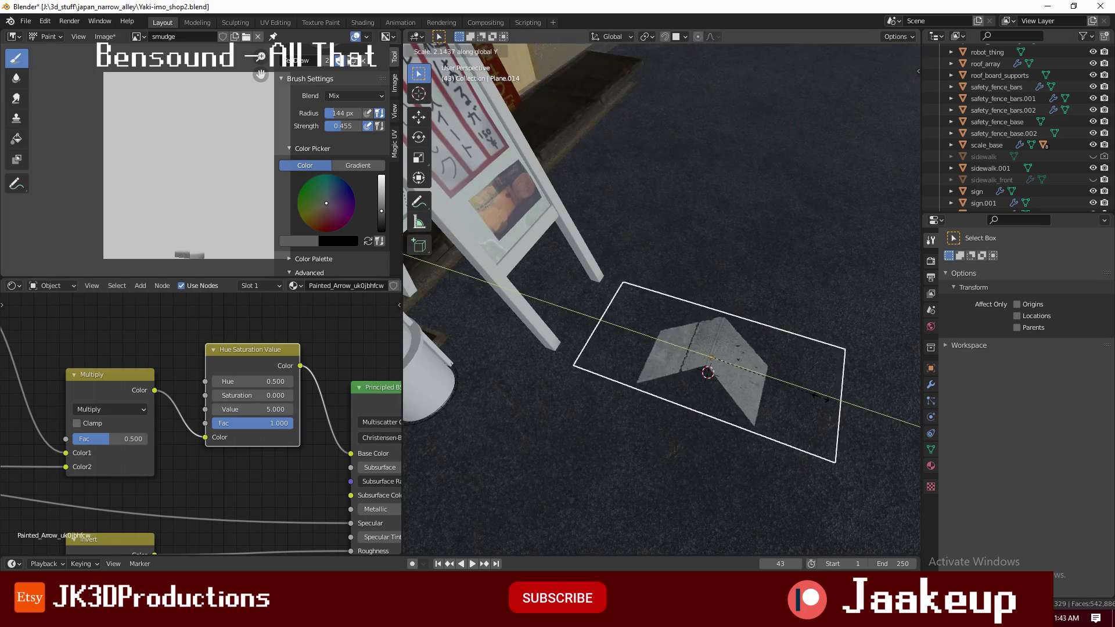
left_click(718, 412)
left_click(698, 404)
key("KP_0")
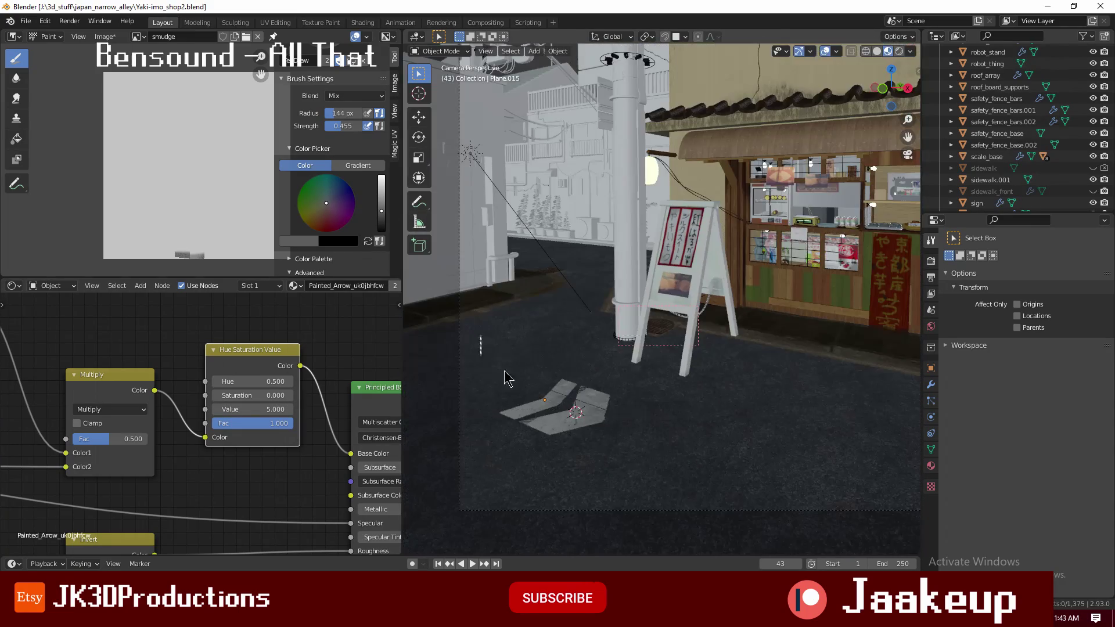
key("ctrl+s")
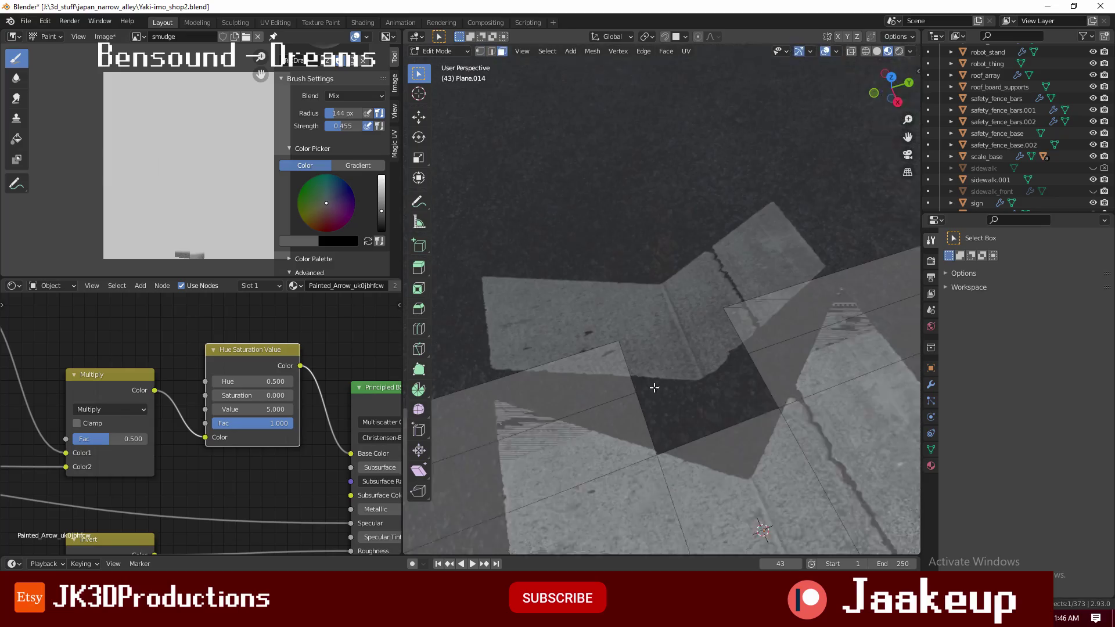
- Give another plane the Japanese_Painted_Stop material and begin rotating it into place
key("Tab")
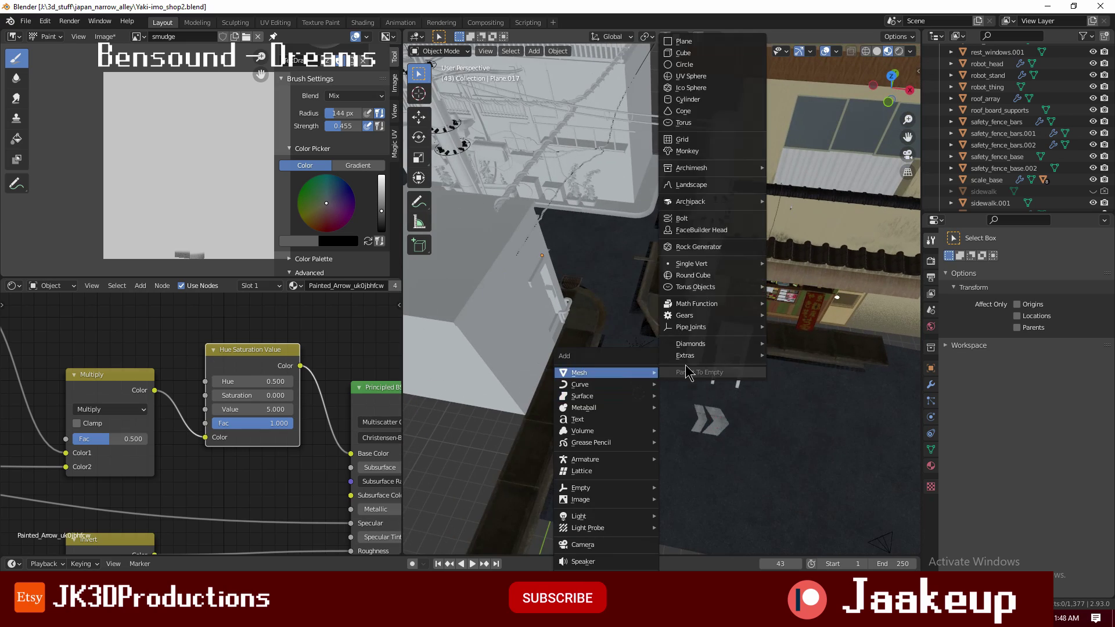
left_click(1014, 359)
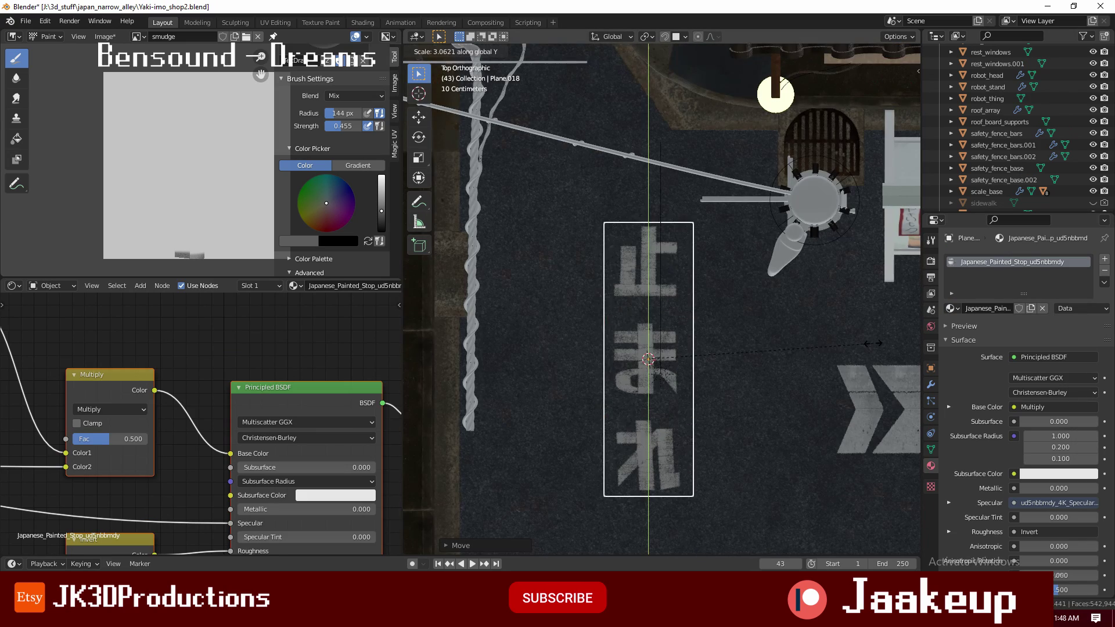
key("r")
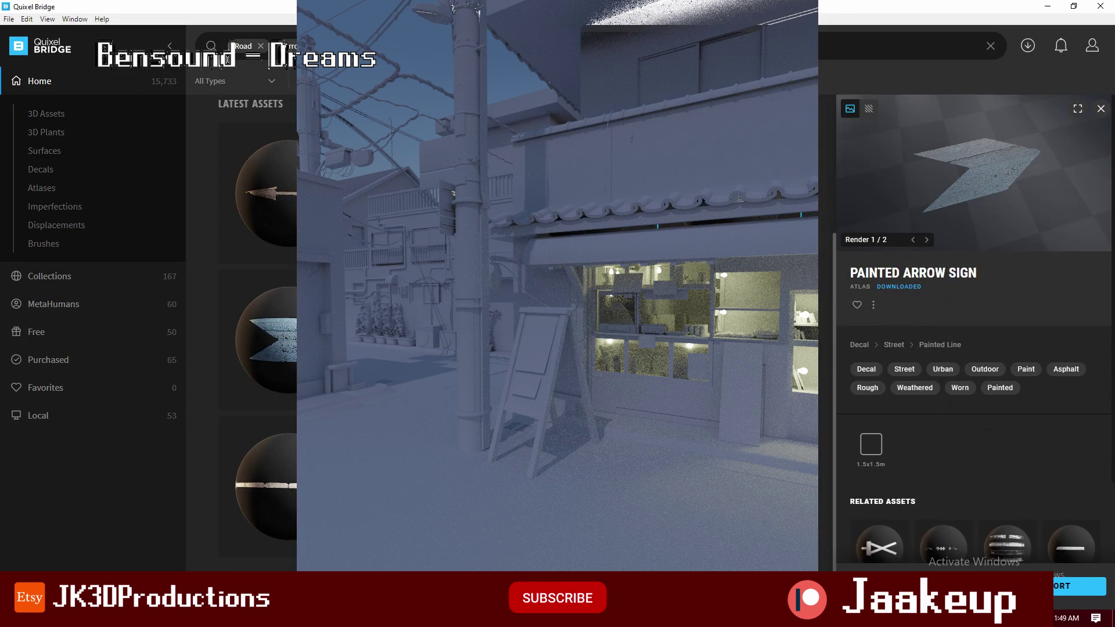
- Check Local Megascans, return to the Painted/Road results, and select White Road Line
left_click(38, 416)
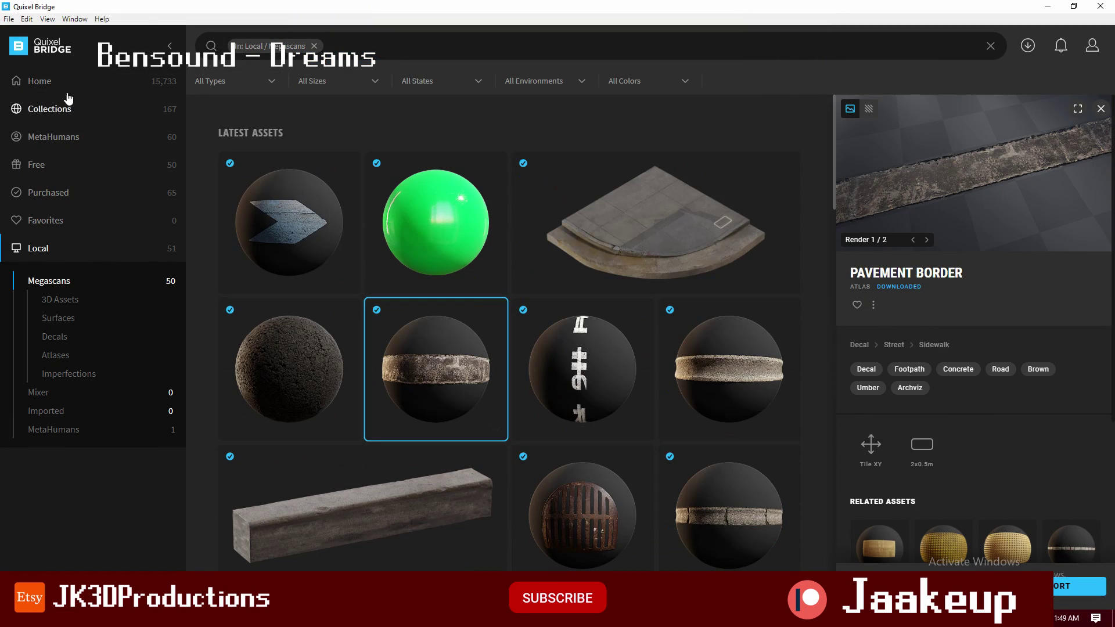
left_click(41, 81)
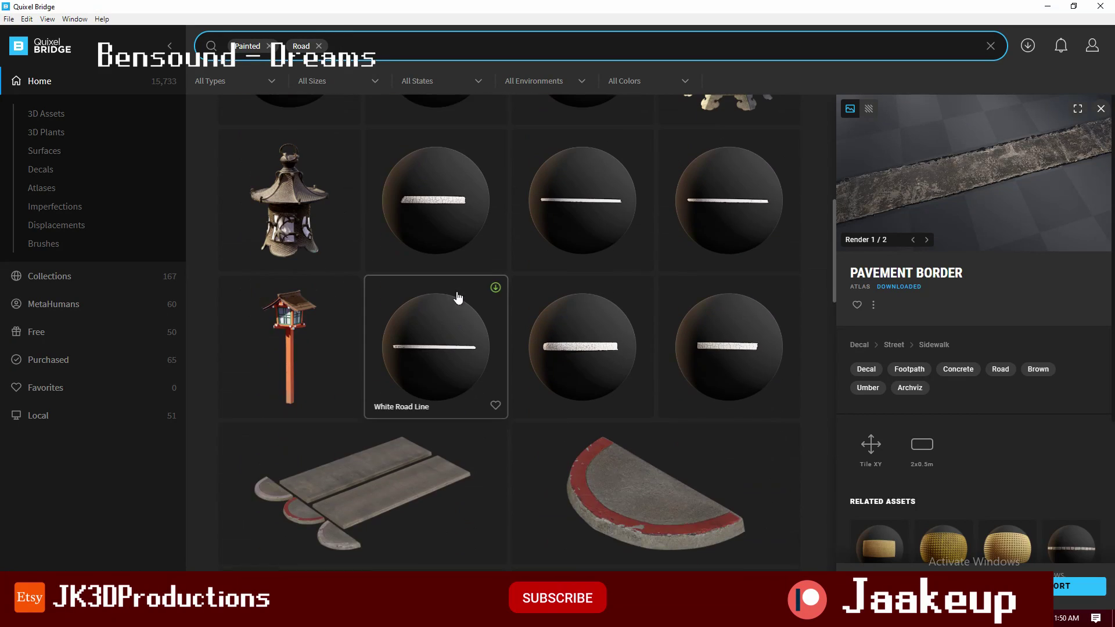
left_click(458, 297)
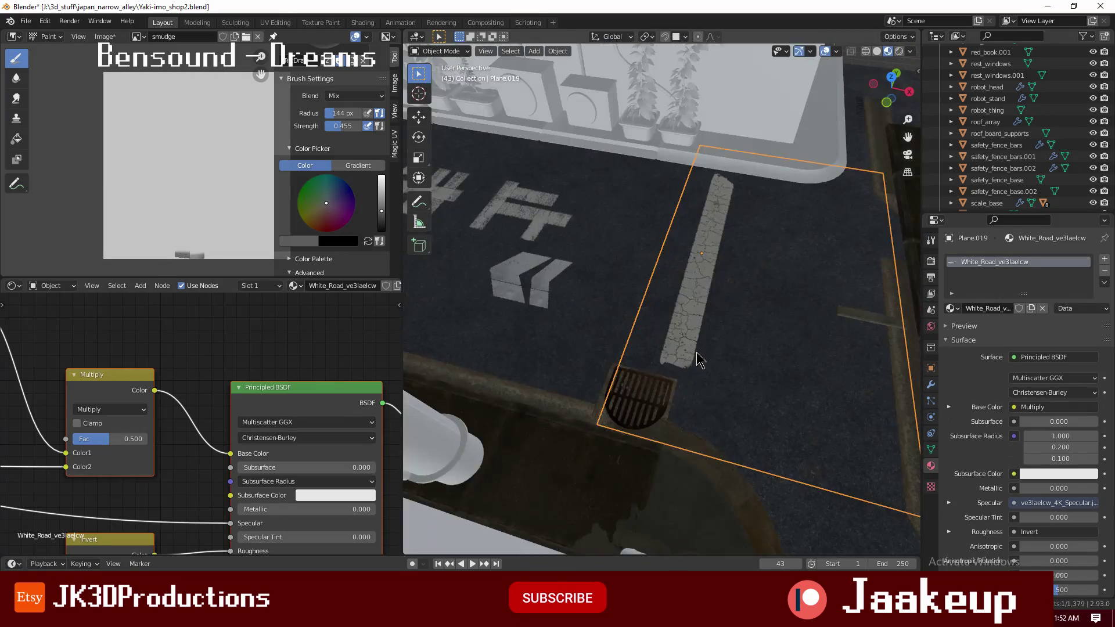
type("road")
- Apply the White_Road material to the new plane and stencil-paint wear over the cross marking
left_click(988, 359)
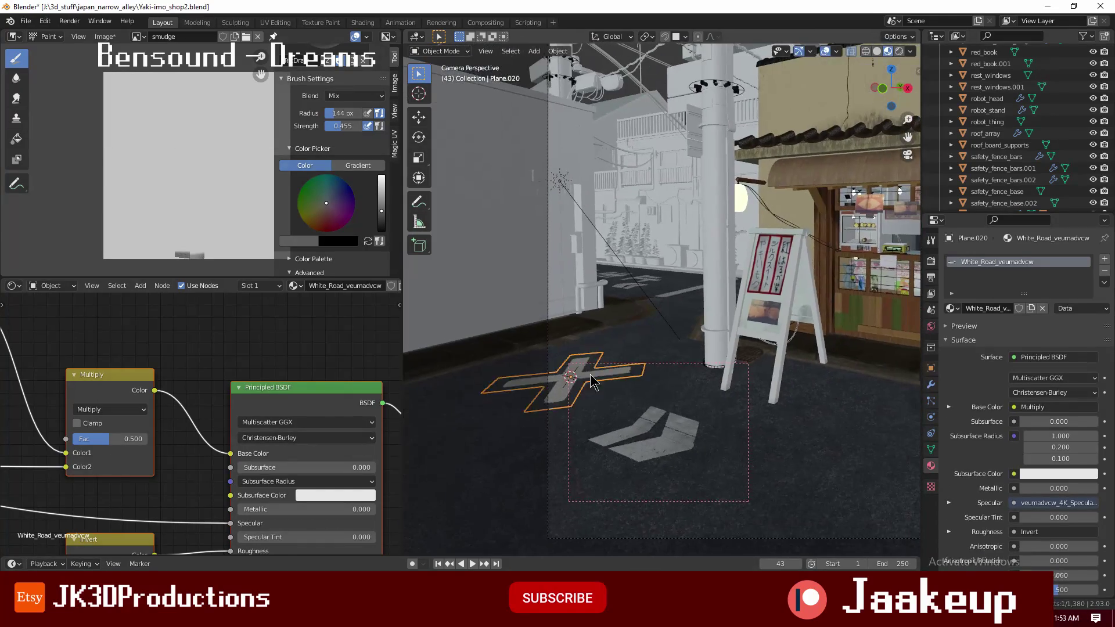
key("KP_Decimal")
left_click(932, 240)
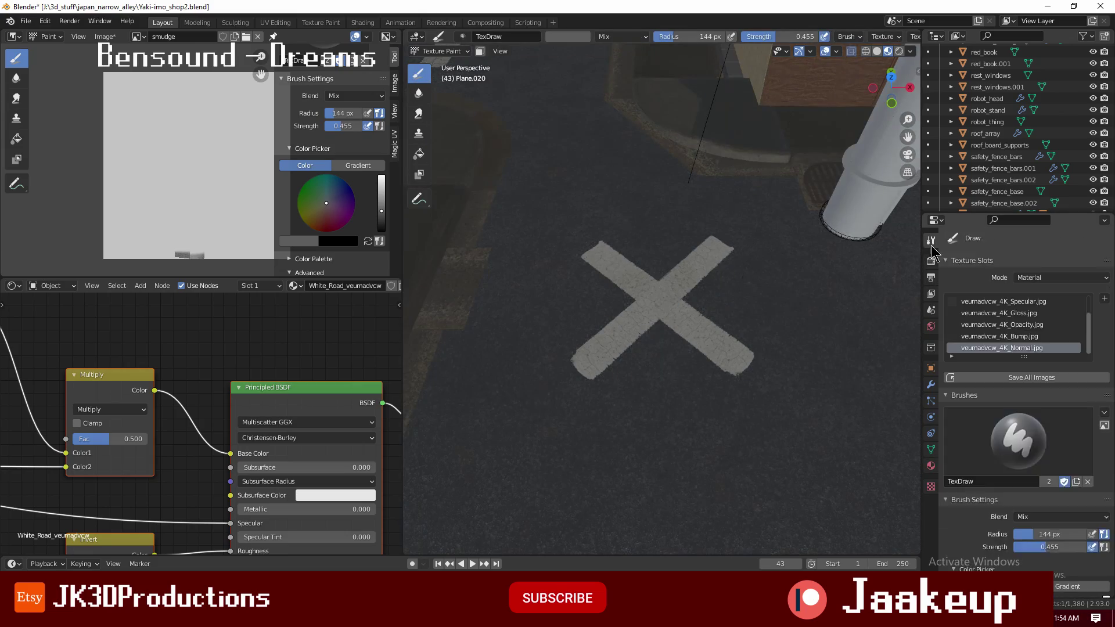
scroll(610, 441, "up", 3)
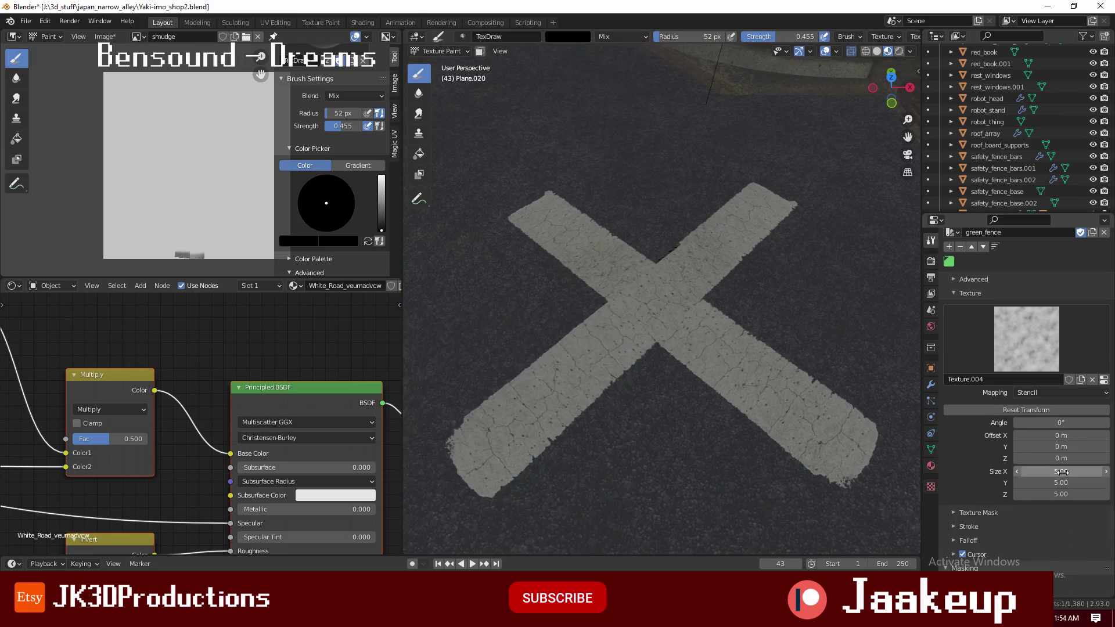
middle_click_drag(660, 441, 657, 205)
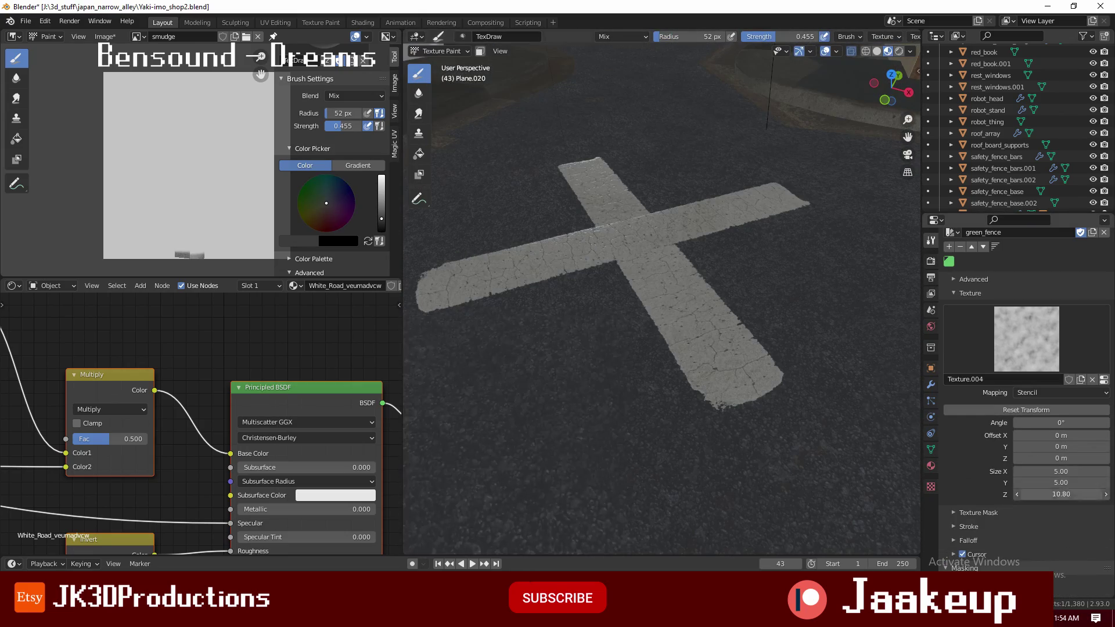
key("KP_7")
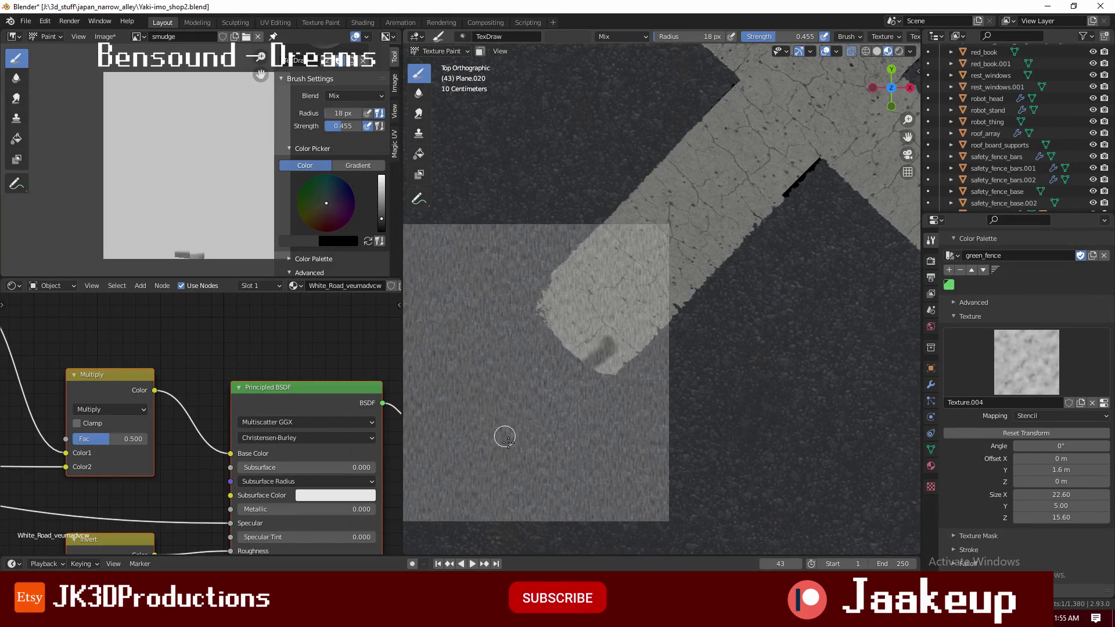
right_click_drag(505, 437, 611, 376)
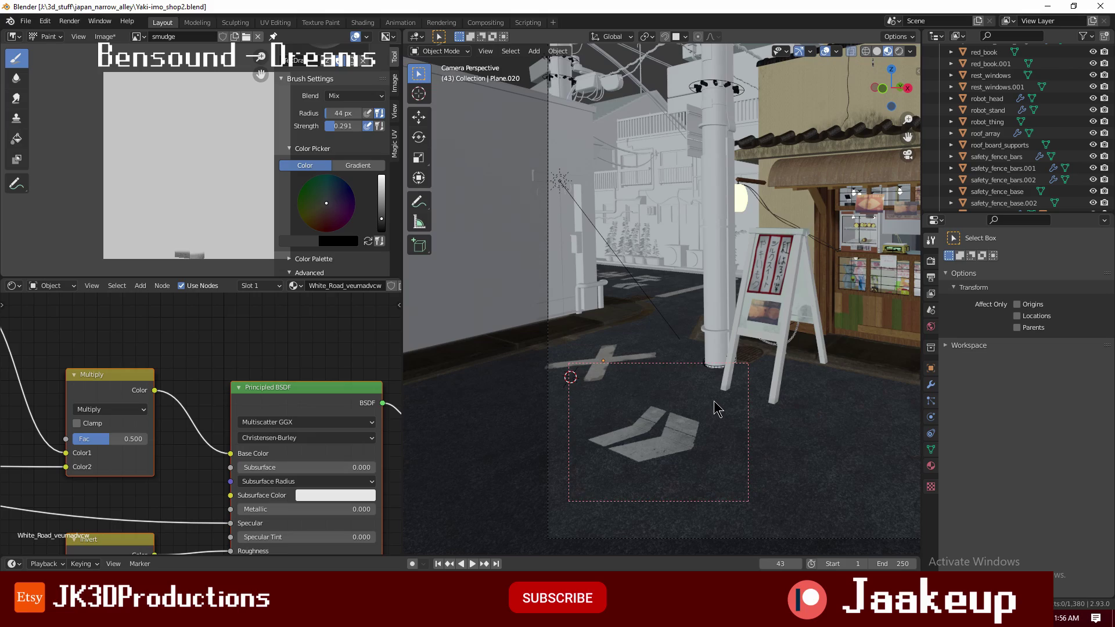
middle_click_drag(718, 409, 662, 302)
- Search the Quixel Bridge library for Pole assets and browse the results
left_click(709, 325)
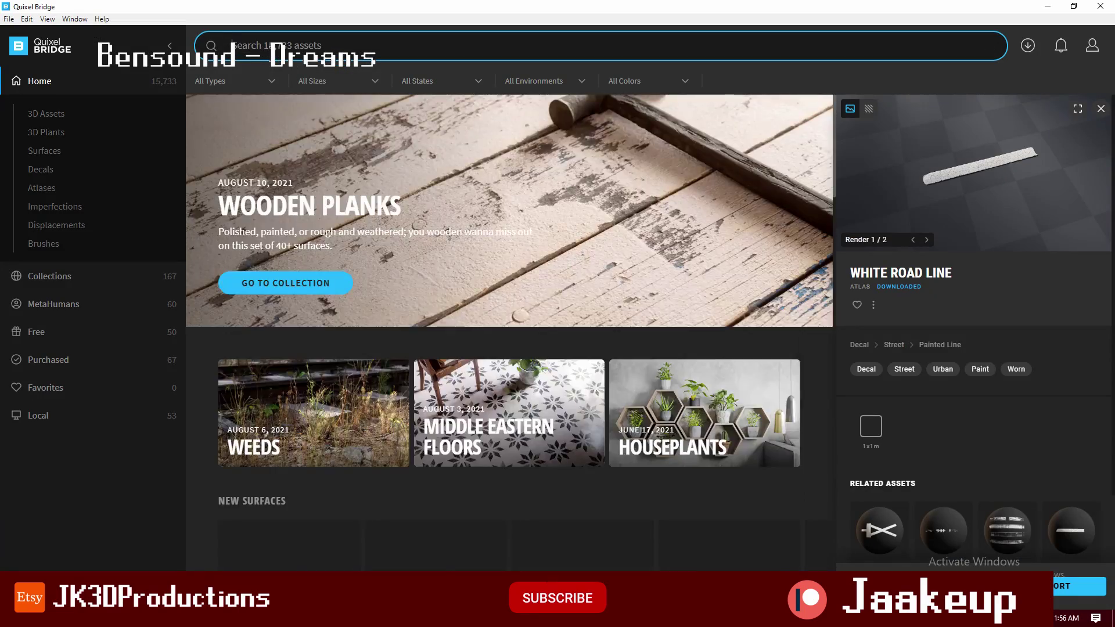
type("Pole")
key("Return")
scroll(581, 407, "down", 5)
scroll(520, 403, "down", 3)
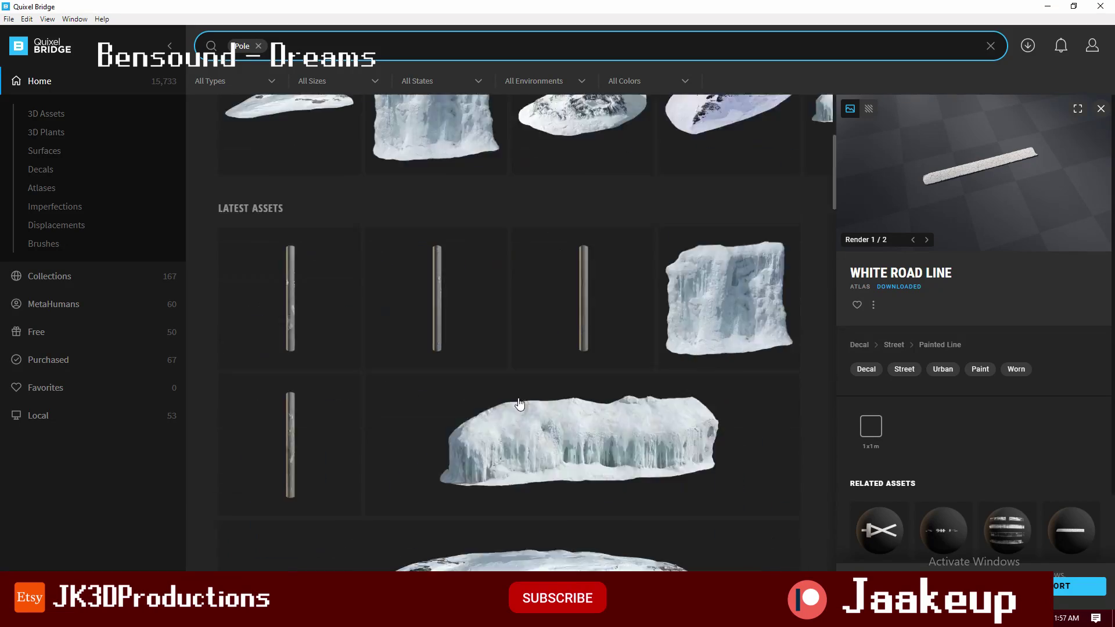
- Replace the search with Wood and scroll through the wood results
key("BackSpace")
type("Wood")
key("Return")
scroll(592, 284, "down", 5)
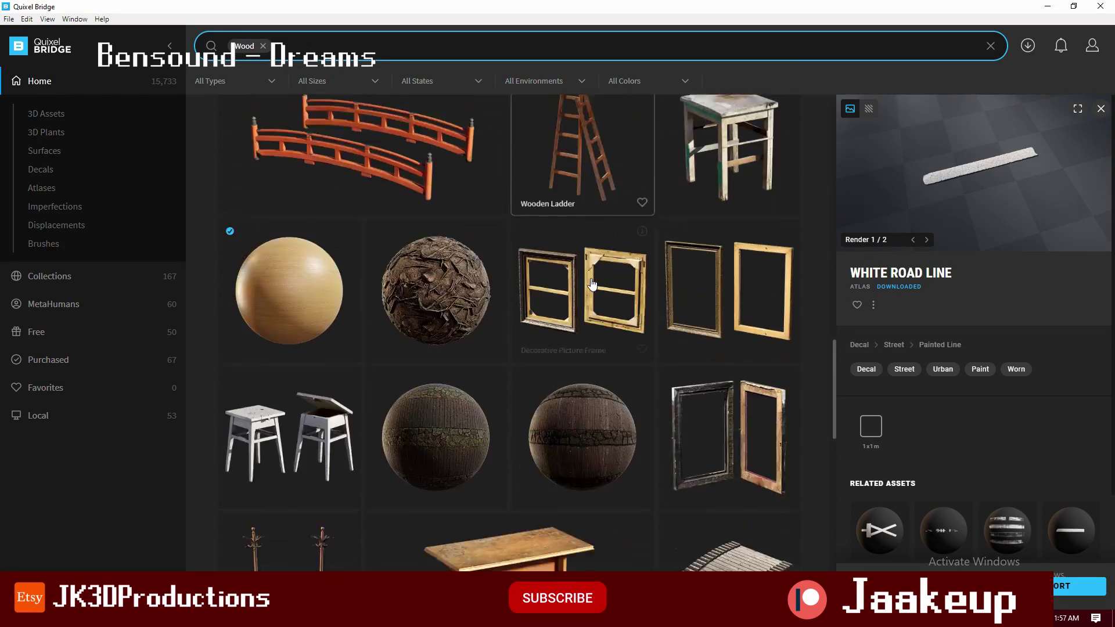
scroll(592, 284, "down", 1)
scroll(590, 281, "down", 5)
scroll(443, 256, "down", 5)
scroll(735, 369, "down", 3)
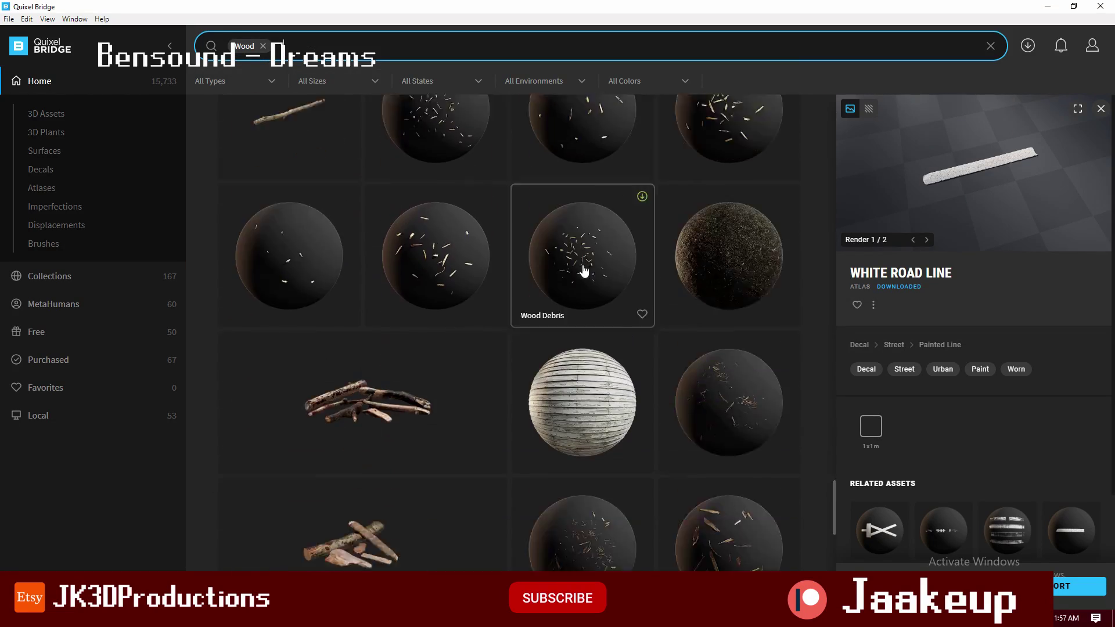
scroll(579, 269, "up", 5)
scroll(579, 269, "up", 3)
scroll(597, 316, "down", 2)
- Compare the Wooden Facade and Weathered Wooden Planks surfaces
left_click(729, 309)
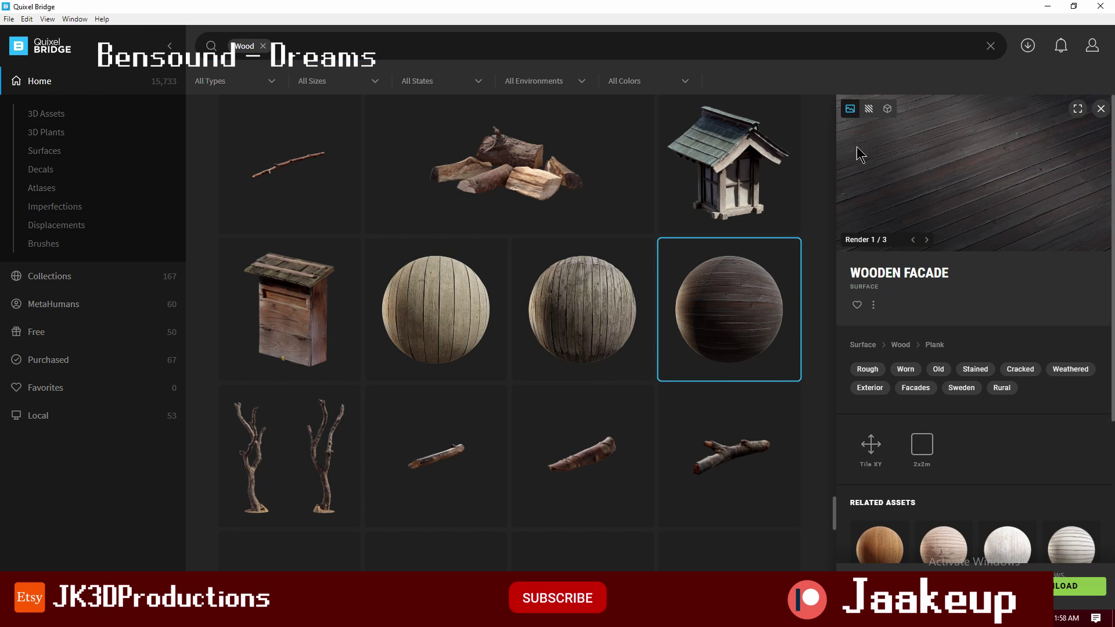
scroll(436, 325, "down", 3)
left_click(436, 341)
scroll(550, 337, "down", 5)
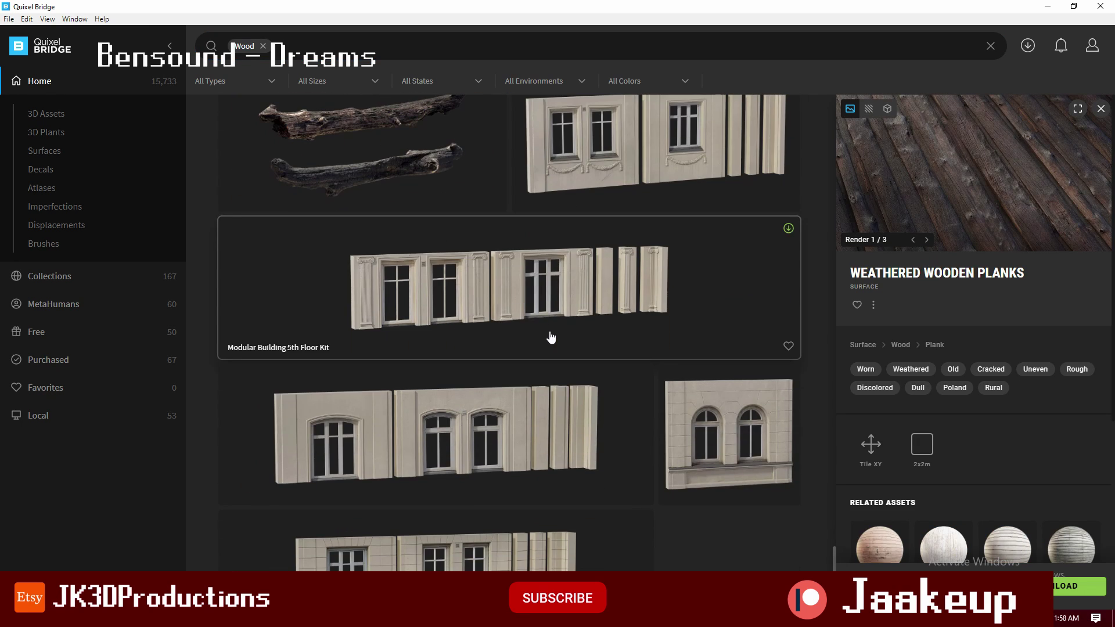
scroll(552, 336, "up", 3)
scroll(563, 331, "up", 2)
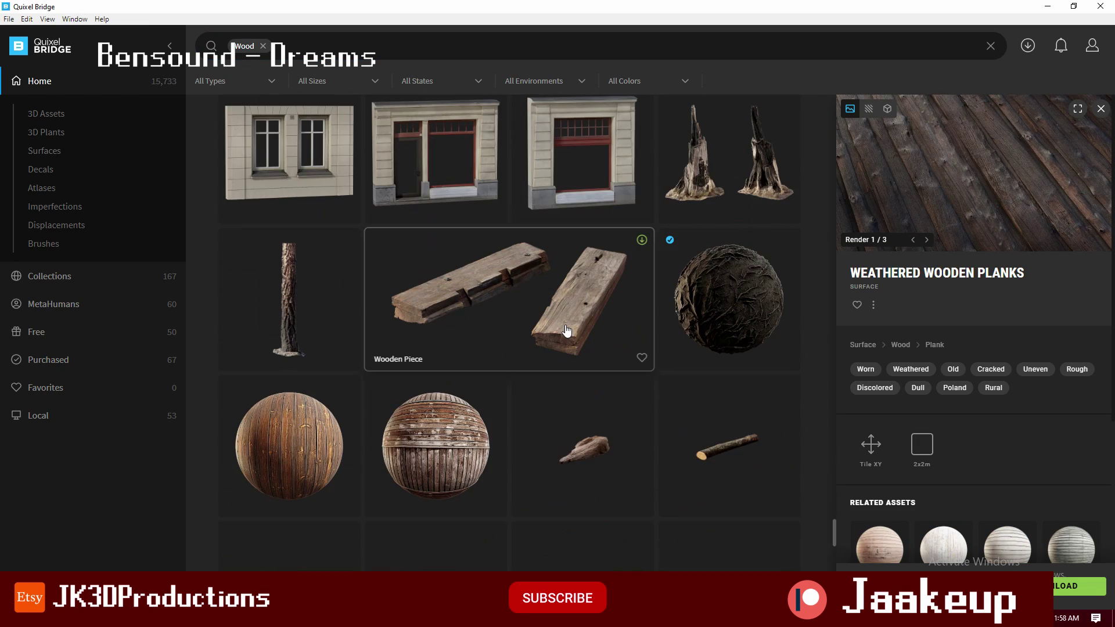
left_click(329, 243)
scroll(505, 343, "down", 5)
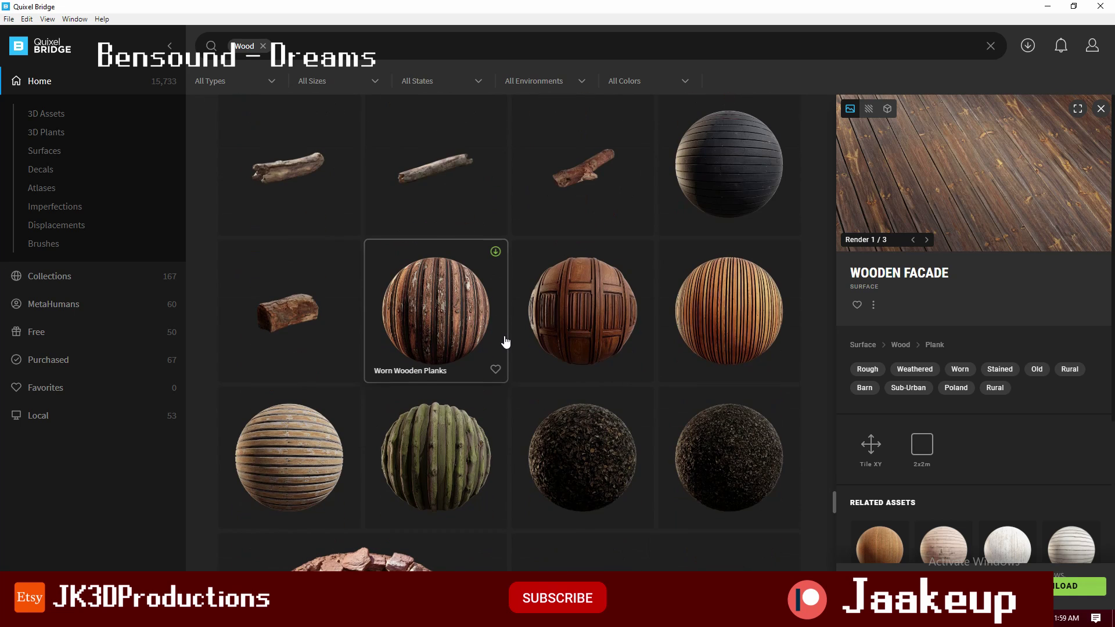
scroll(506, 343, "down", 5)
scroll(505, 343, "down", 5)
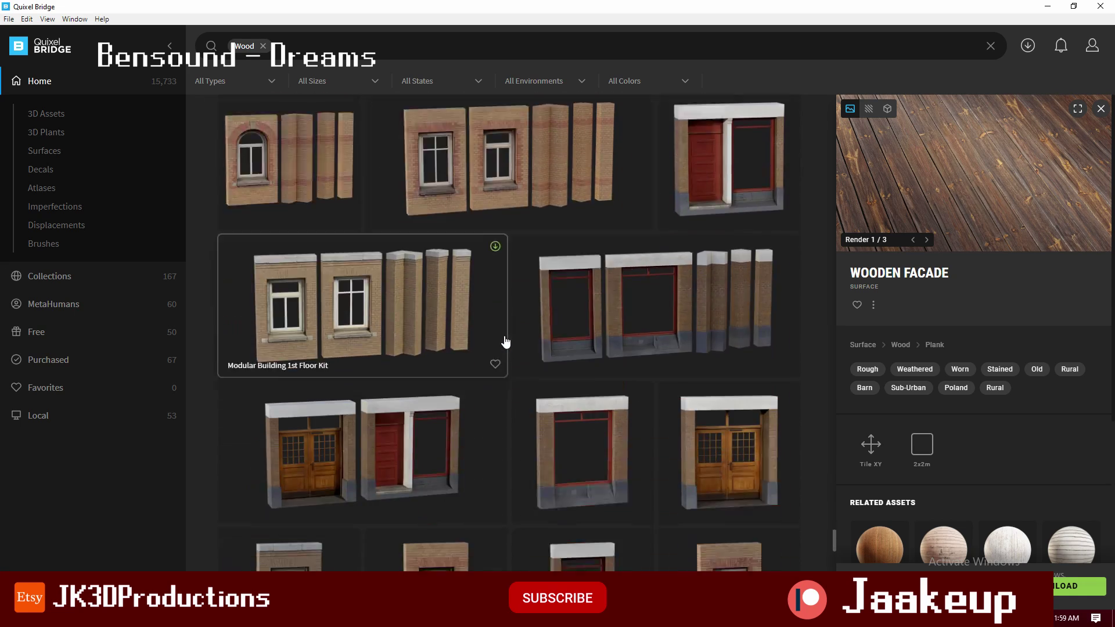
scroll(505, 342, "down", 5)
scroll(505, 342, "down", 5)
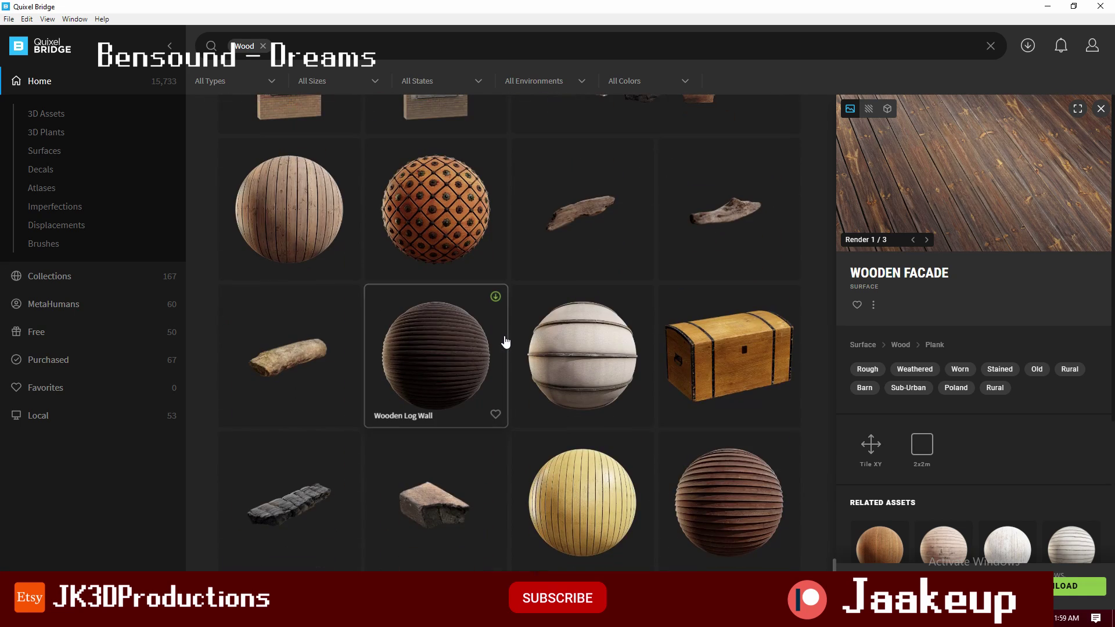
scroll(505, 342, "down", 3)
scroll(553, 319, "down", 4)
scroll(608, 249, "down", 6)
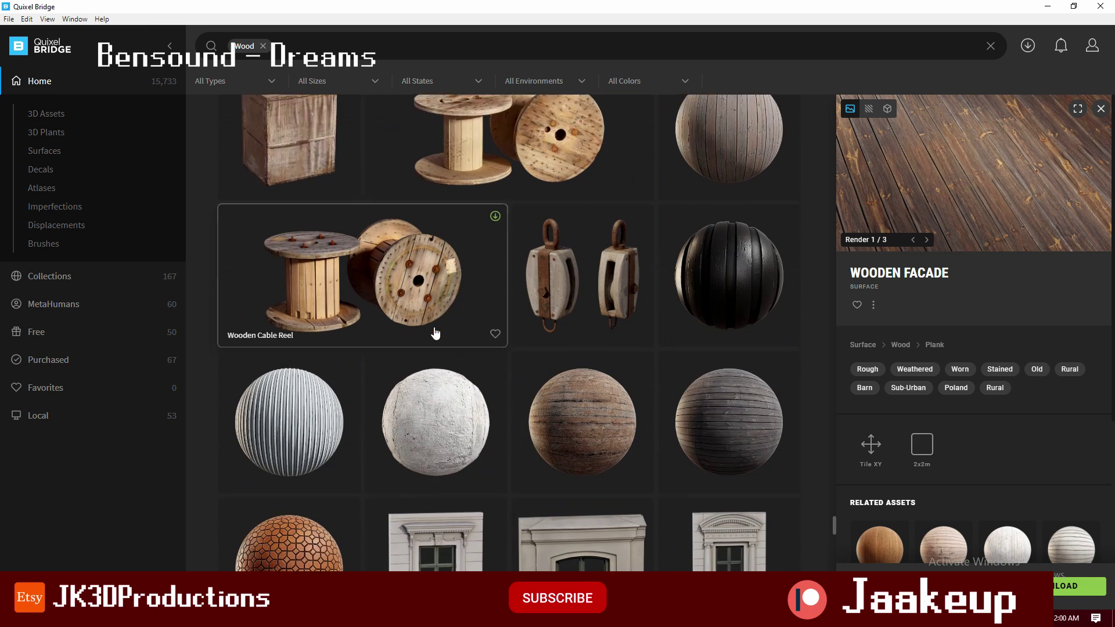
scroll(435, 331, "down", 2)
- Preview Dirty Cast In Situ Concrete, then pick the Cracked Wooden Planks surface for Blender
left_click(571, 349)
scroll(571, 348, "down", 5)
scroll(488, 354, "down", 4)
left_click(443, 356)
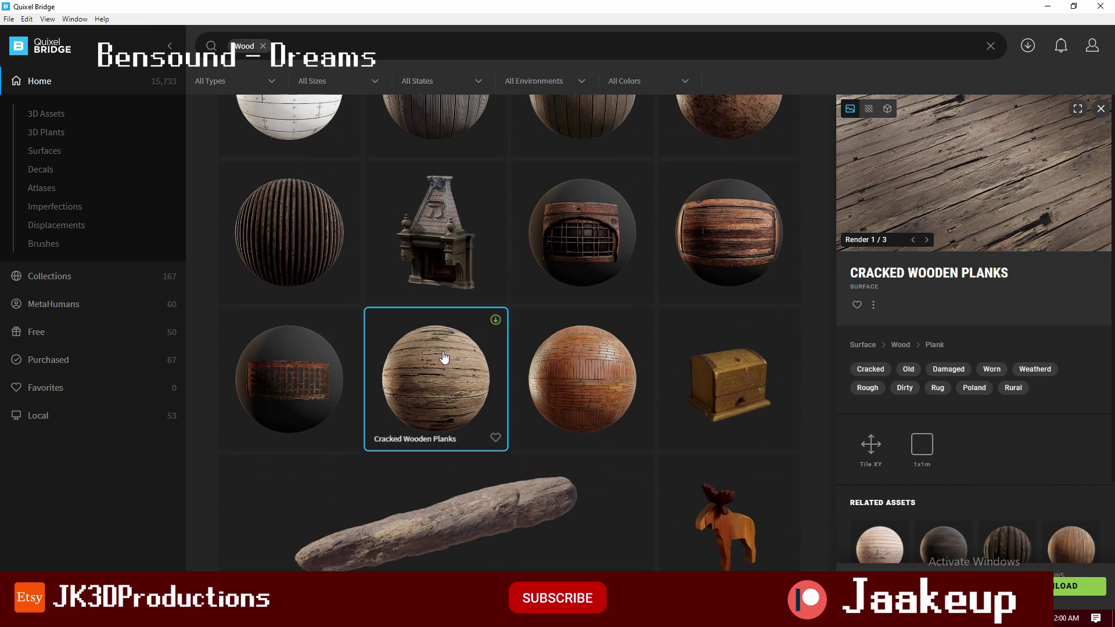
scroll(523, 360, "down", 4)
scroll(560, 366, "down", 4)
scroll(560, 364, "down", 2)
scroll(559, 364, "down", 4)
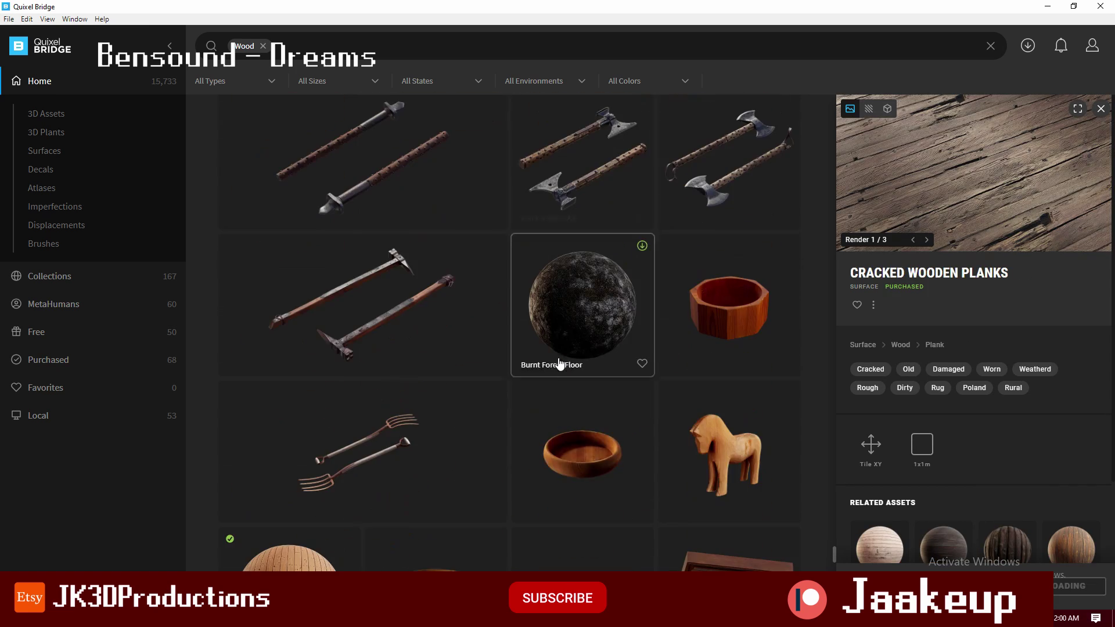
scroll(557, 364, "down", 3)
scroll(569, 354, "down", 4)
scroll(592, 337, "down", 4)
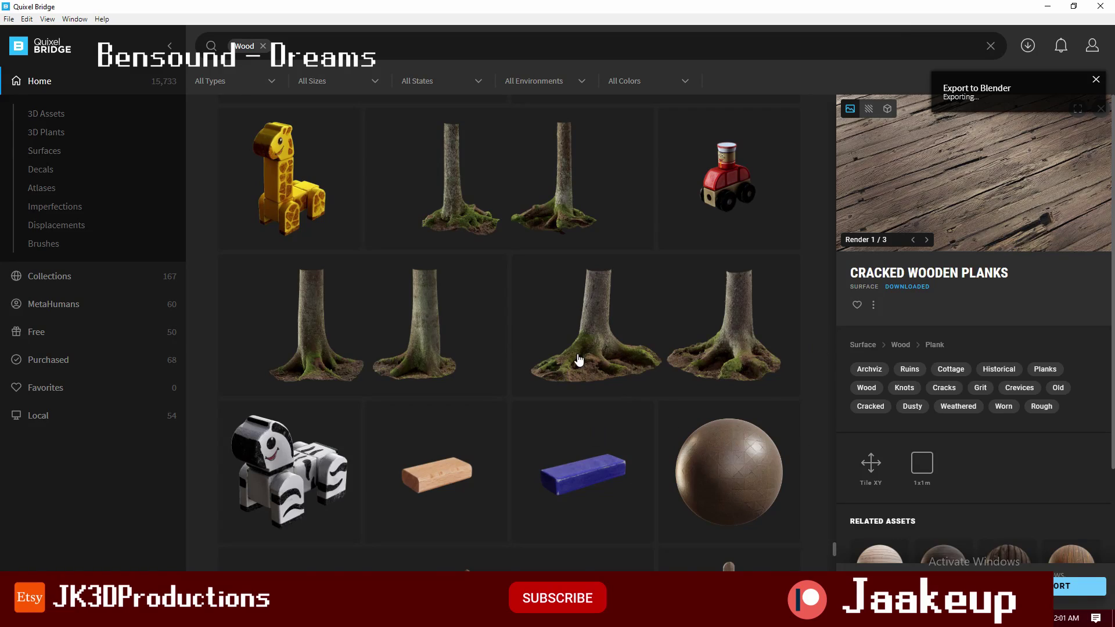
scroll(578, 360, "down", 4)
scroll(574, 366, "down", 4)
scroll(541, 383, "down", 4)
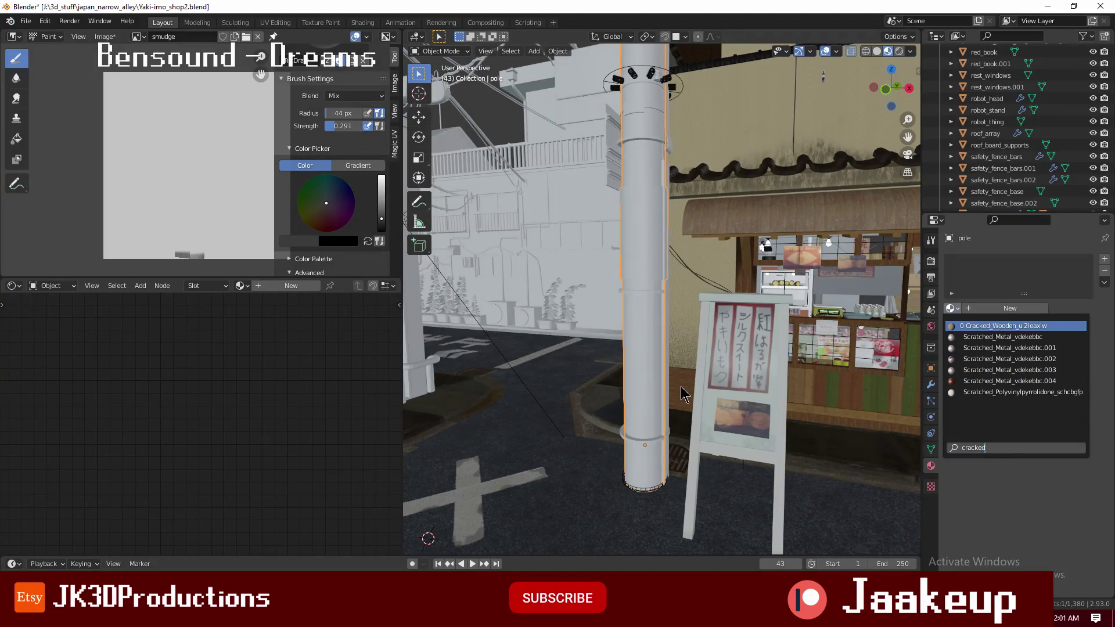
- Assign the Cracked_Wooden material to the isolated utility pole and inspect its UVs
key("Return")
key("Tab")
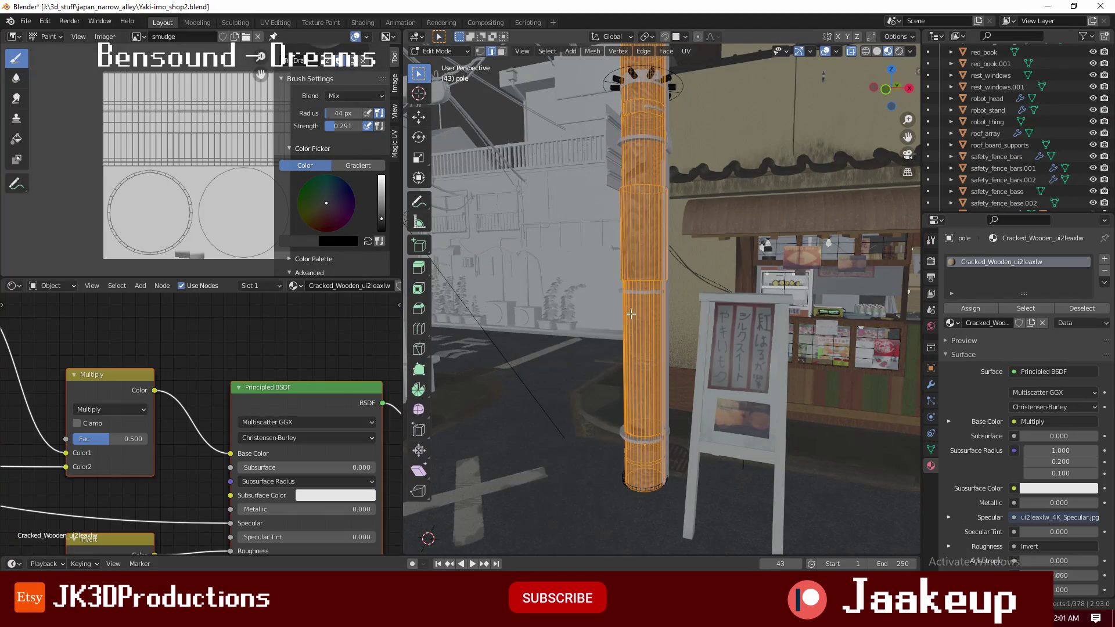
key("u")
key("Return")
key("KP_Divide")
key("Tab")
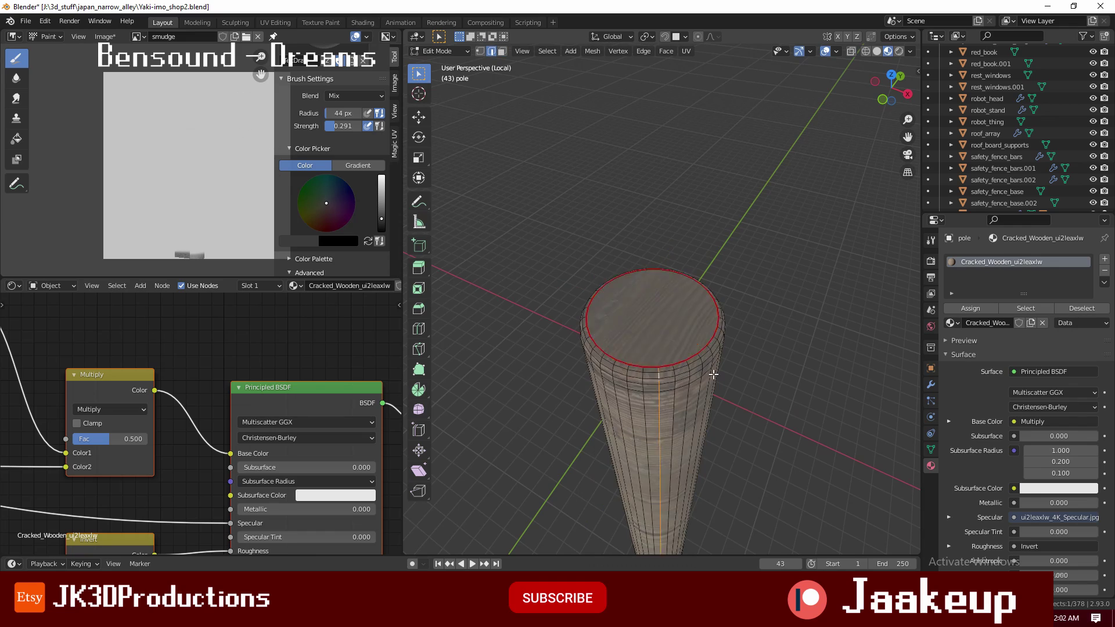
mouse_move(671, 370)
middle_mouse_down()
mouse_move(699, 331)
mouse_move(729, 219)
middle_mouse_up()
key("Home")
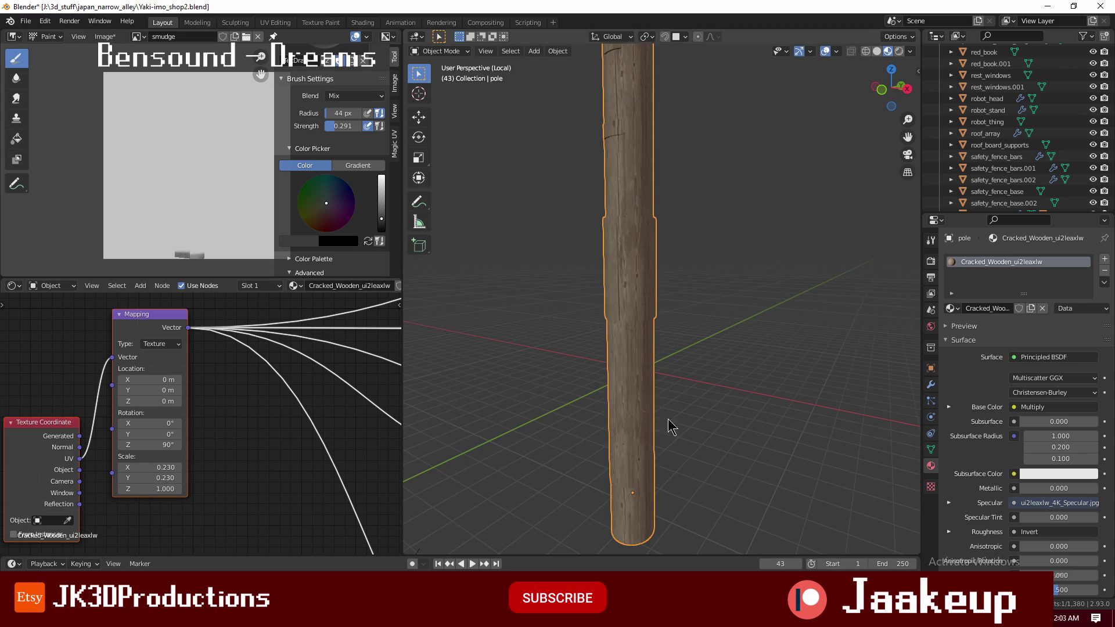
scroll(671, 427, "up", 3)
- Scale down the pole's UVs so the wood texture tiles finer
key("Tab")
key("s")
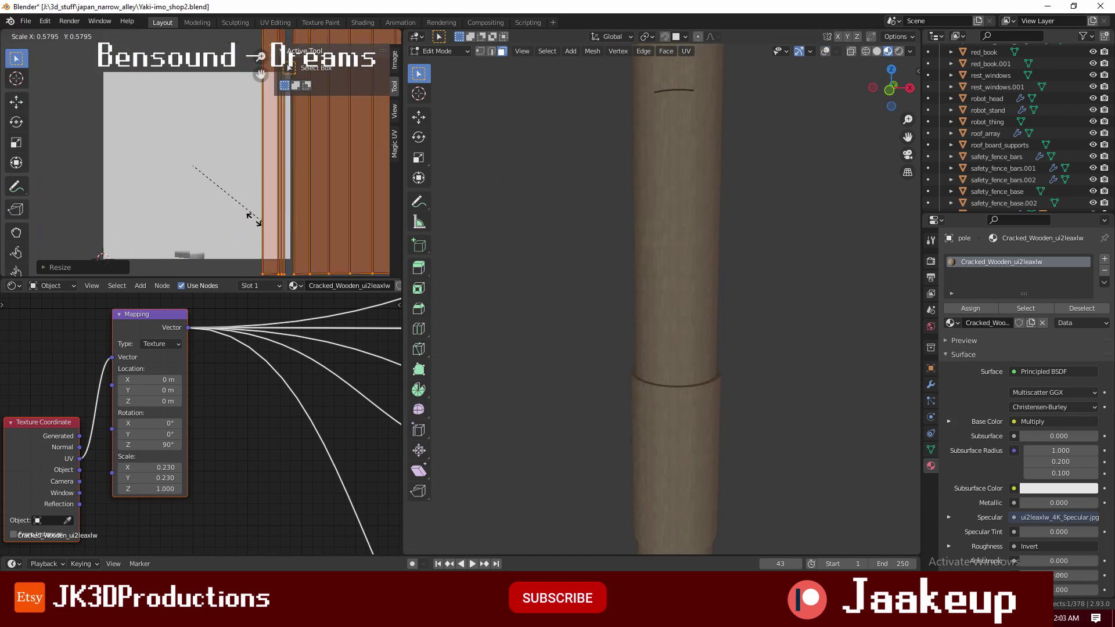
left_click(253, 219)
key("Tab")
scroll(665, 316, "down", 3)
key("slash")
- Insert a Hue Saturation Value node between Multiply and the BSDF to darken the wood
key("shift+a")
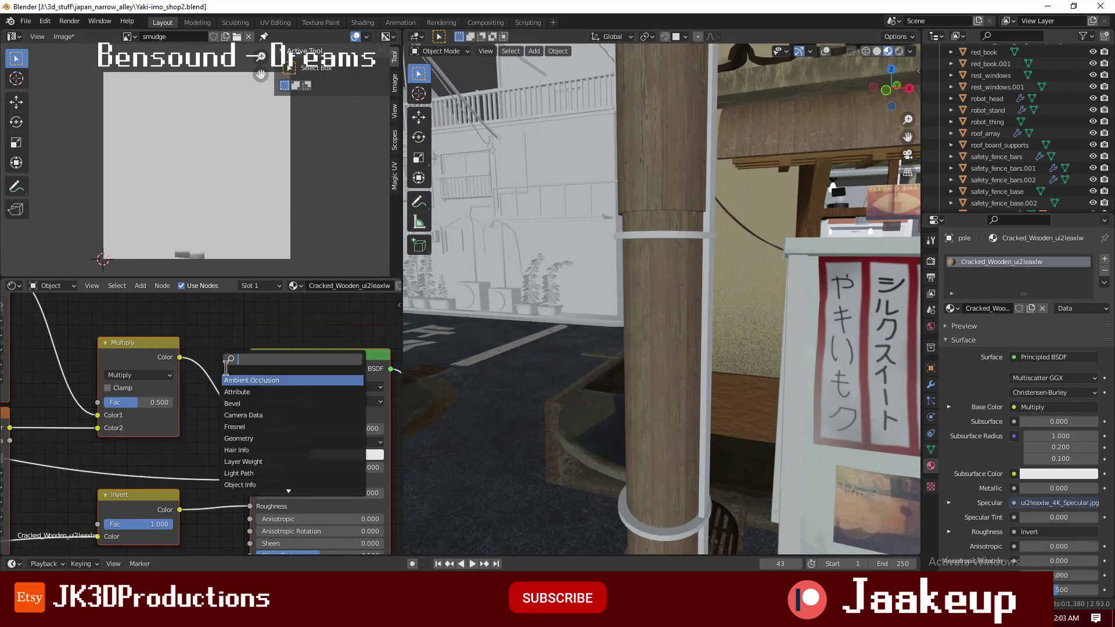
type("hue")
key("Return")
left_click(267, 386)
mouse_move(639, 407)
middle_mouse_down()
mouse_move(747, 354)
mouse_move(697, 351)
mouse_move(754, 350)
mouse_move(668, 348)
middle_mouse_up()
key("Tab")
- Assign the yellow material to the selected face strips in a second slot
left_click(1104, 259)
left_click(953, 339)
type("yello")
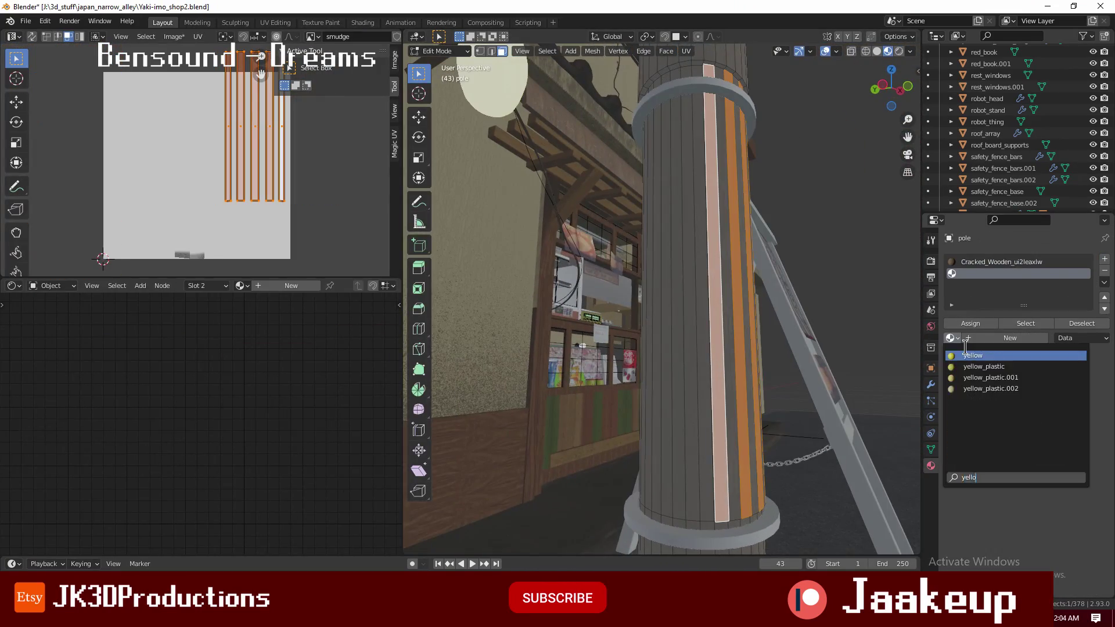
left_click(966, 355)
left_click(970, 324)
- Add third and fourth material slots, then select the pole_block, drain and ring objects
left_click(1105, 259)
left_click(1010, 338)
middle_click_drag(668, 349, 761, 328)
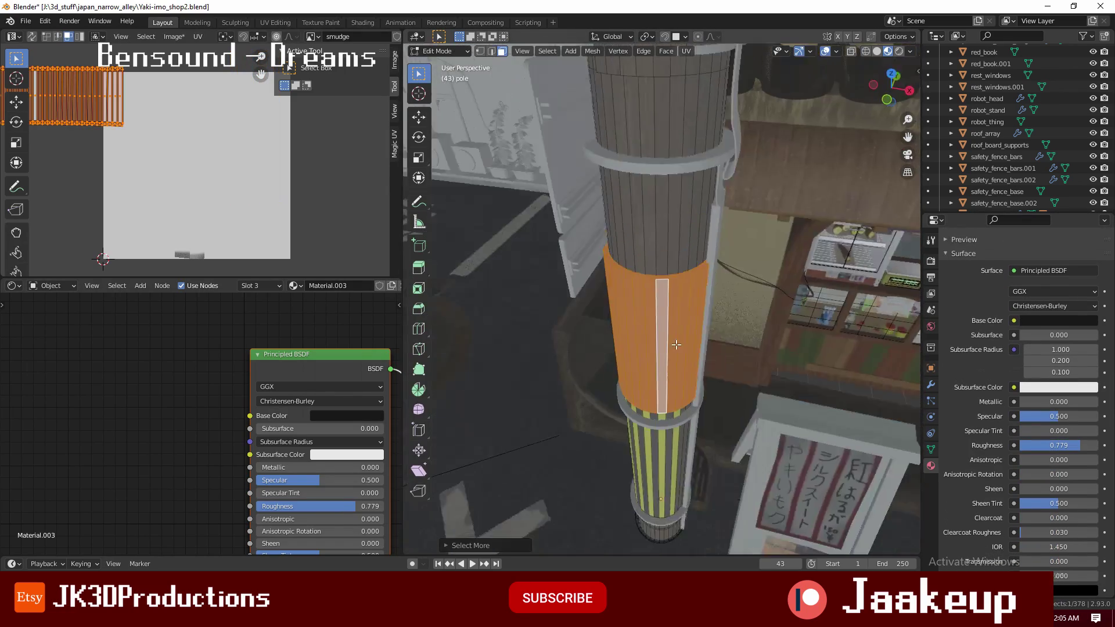
left_click(1105, 259)
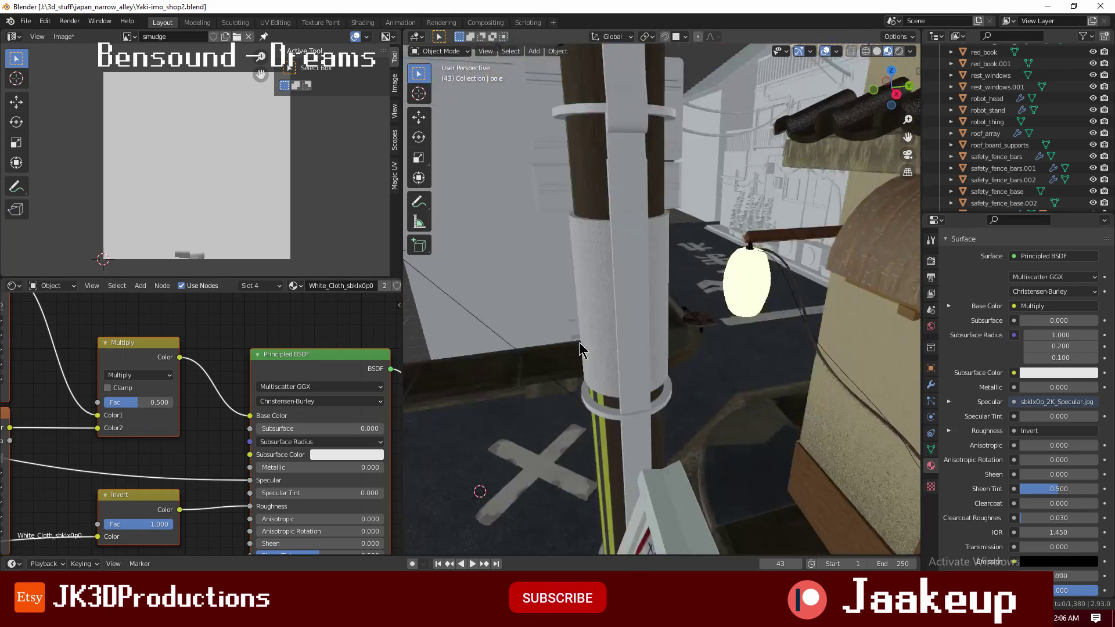
left_click(691, 329)
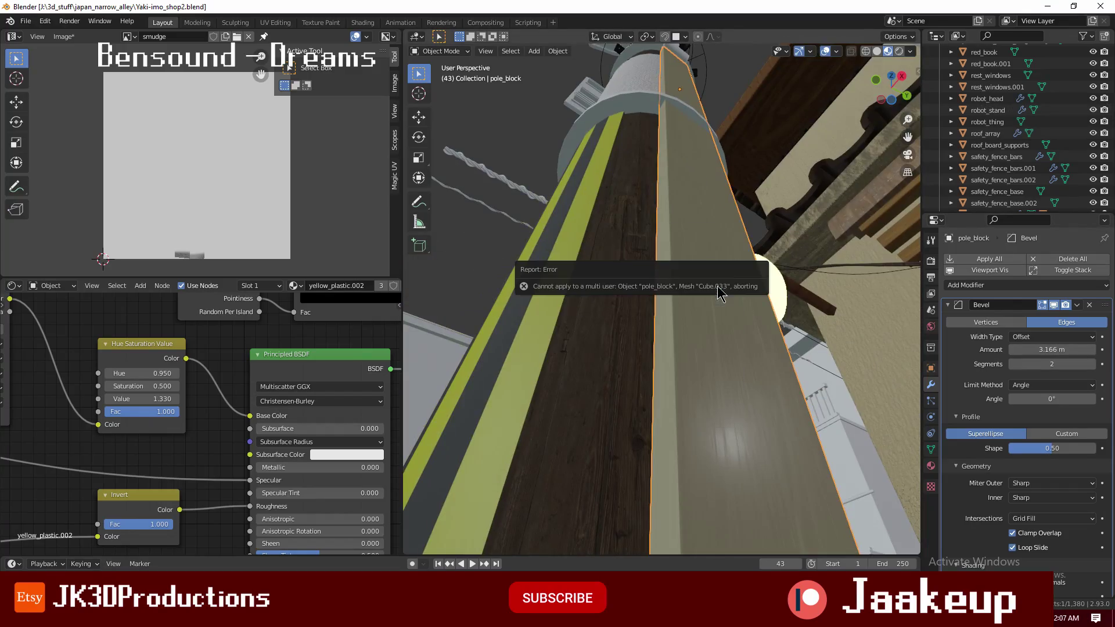
left_click(701, 526)
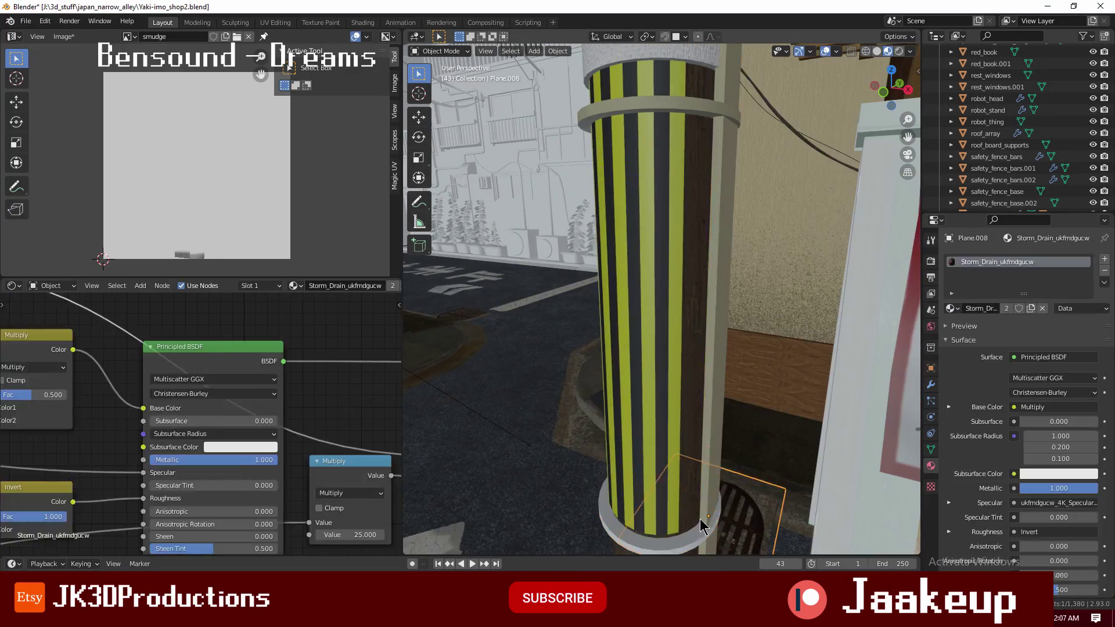
middle_click_drag(701, 525, 685, 375)
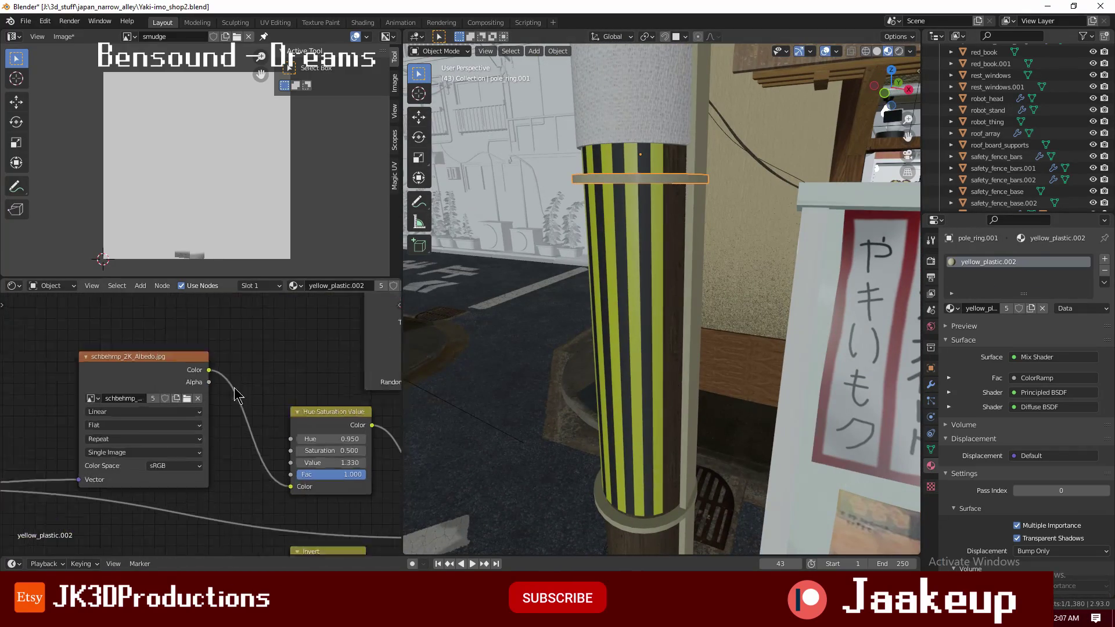
- Briefly enter Texture Paint mode and check the pole from the camera view
key("ctrl+Tab")
mouse_move(668, 285)
middle_mouse_down()
mouse_move(716, 399)
mouse_move(522, 223)
middle_mouse_up()
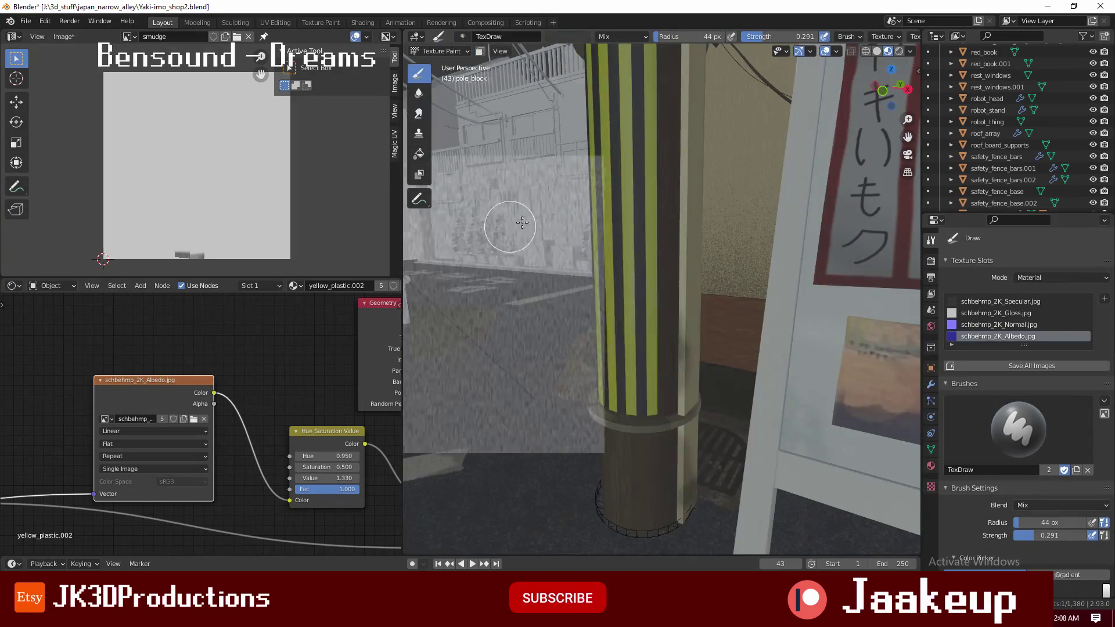
key("KP_0")
key("ctrl+Tab")
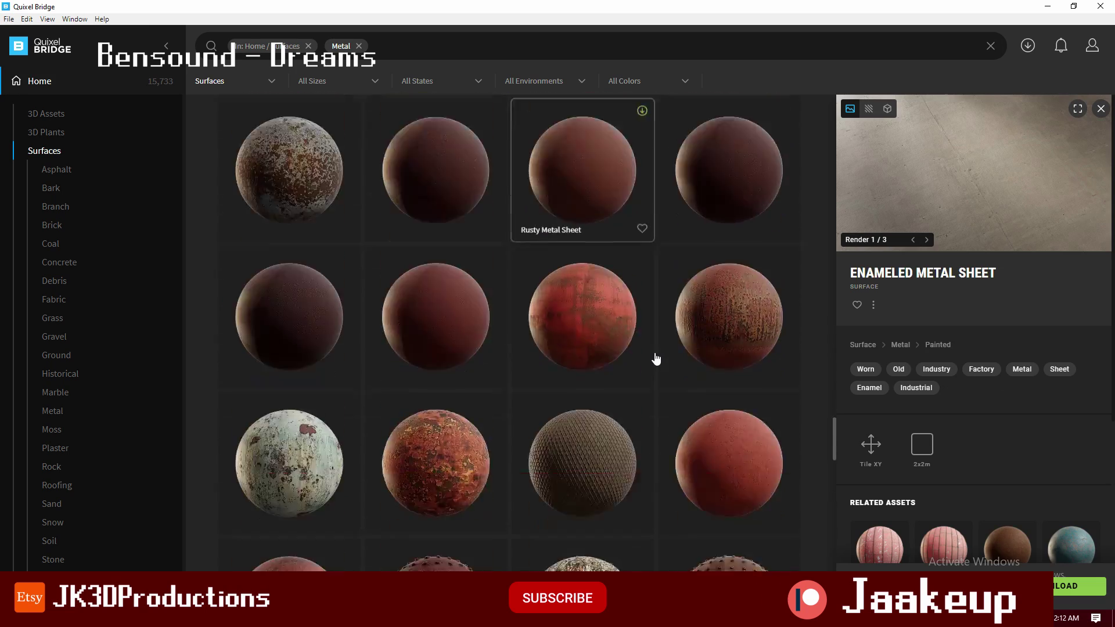
- Scroll the Metal surface results to find the Enameled Metal Sheet
scroll(655, 357, "down", 5)
scroll(600, 287, "down", 5)
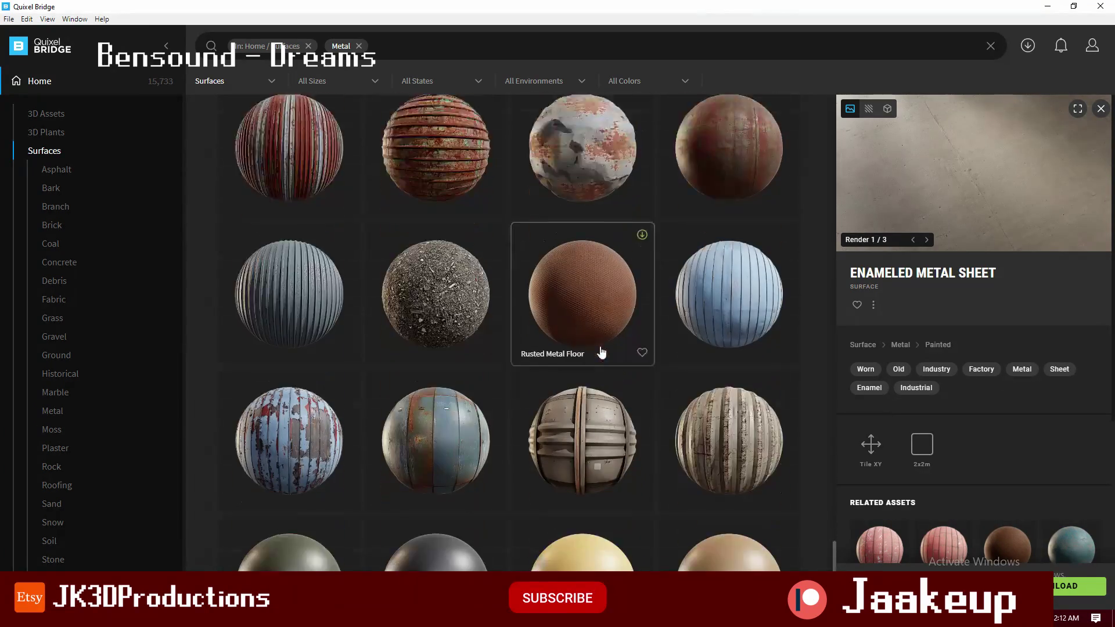
scroll(610, 325, "down", 5)
scroll(620, 364, "down", 5)
scroll(620, 364, "down", 5)
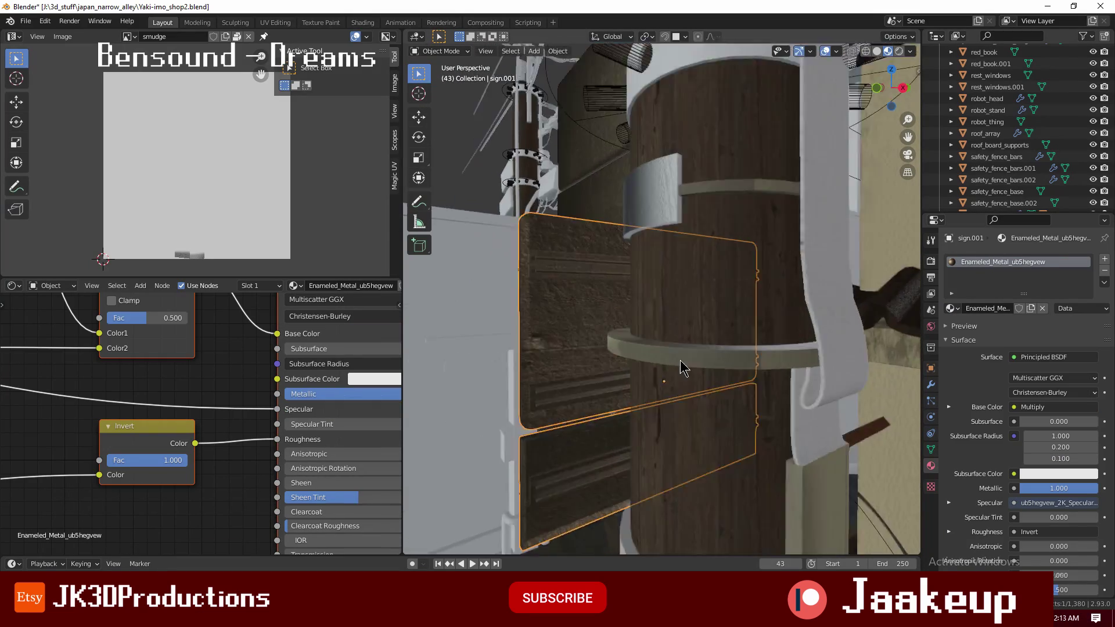
- Save the file, then project the sign's UVs from the front view
key("KP_0")
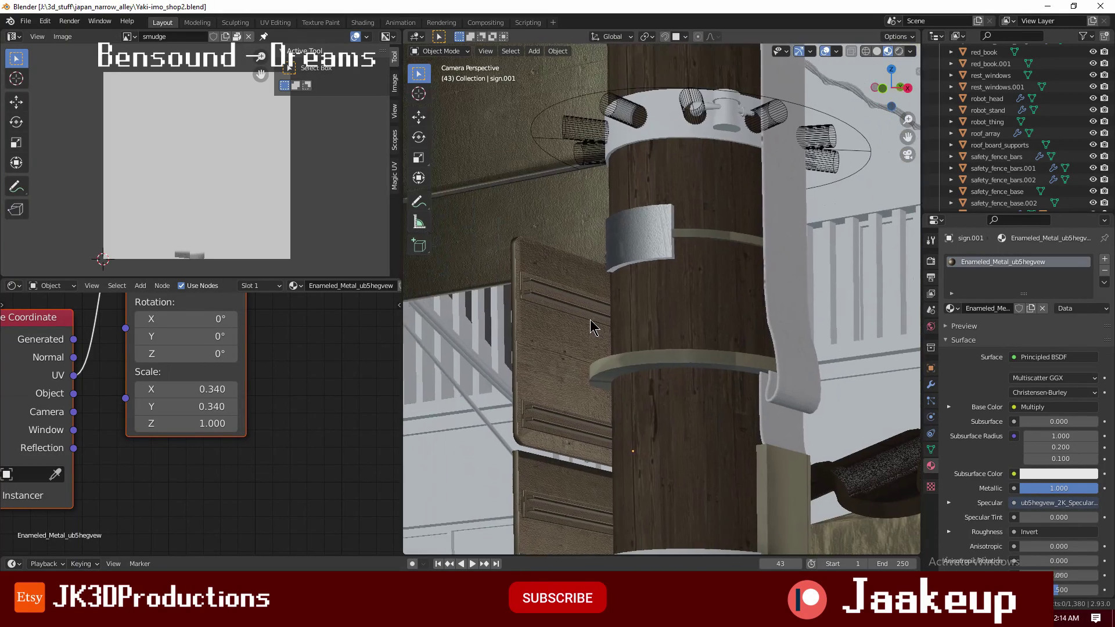
key("ctrl+s")
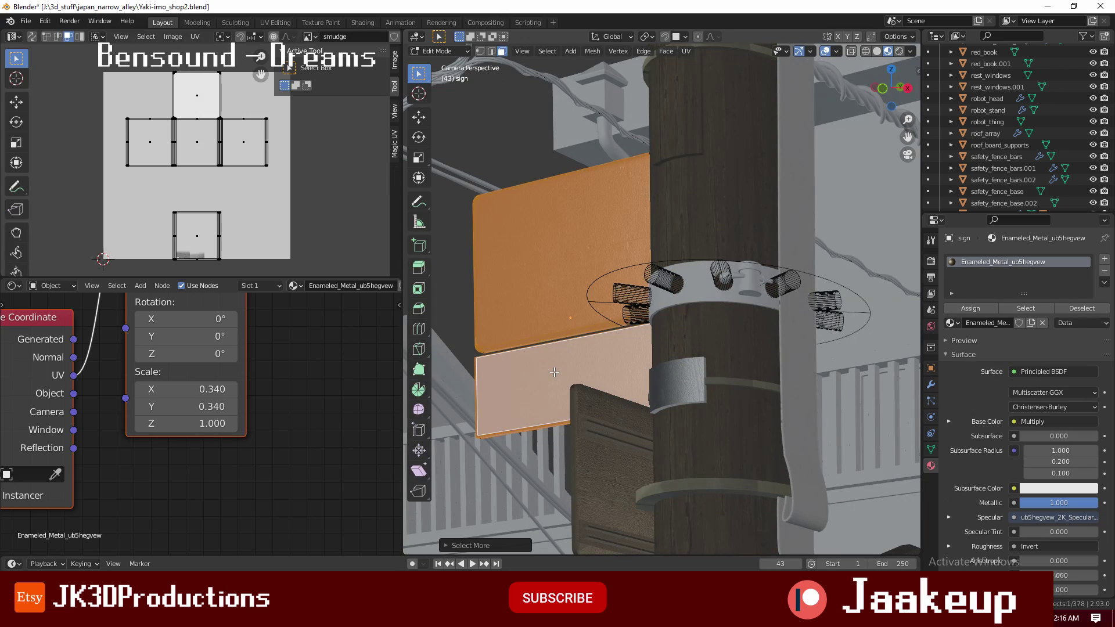
key("KP_1")
key("KP_Decimal")
key("u")
left_click(633, 390)
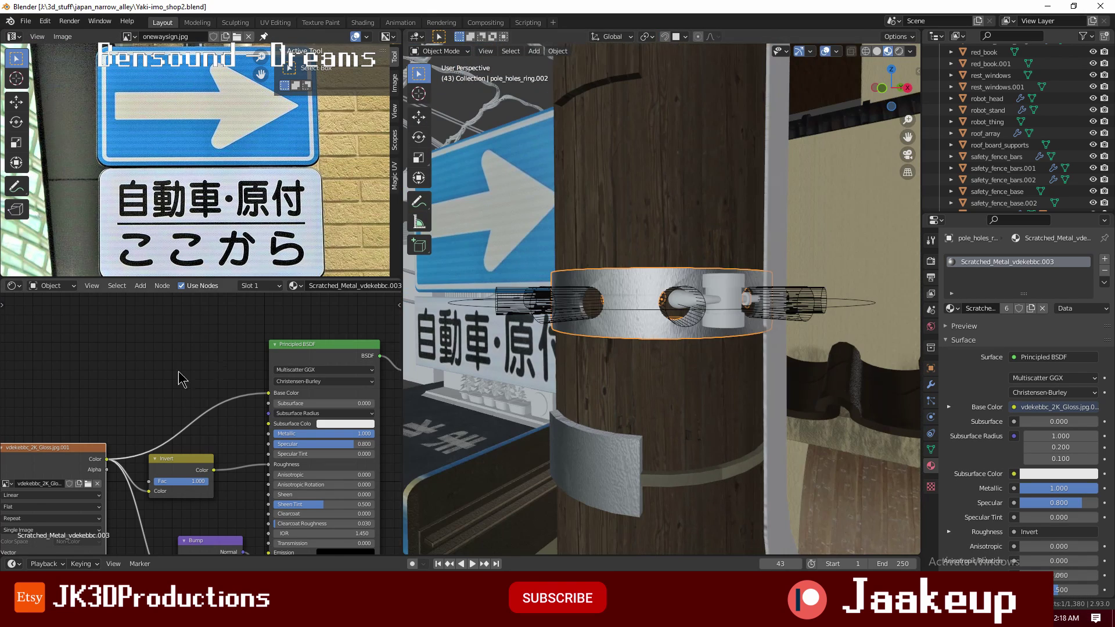
- Load scratch_test into the Image Texture node and give the spoke Painted_Metal
left_click(139, 350)
left_click(186, 372)
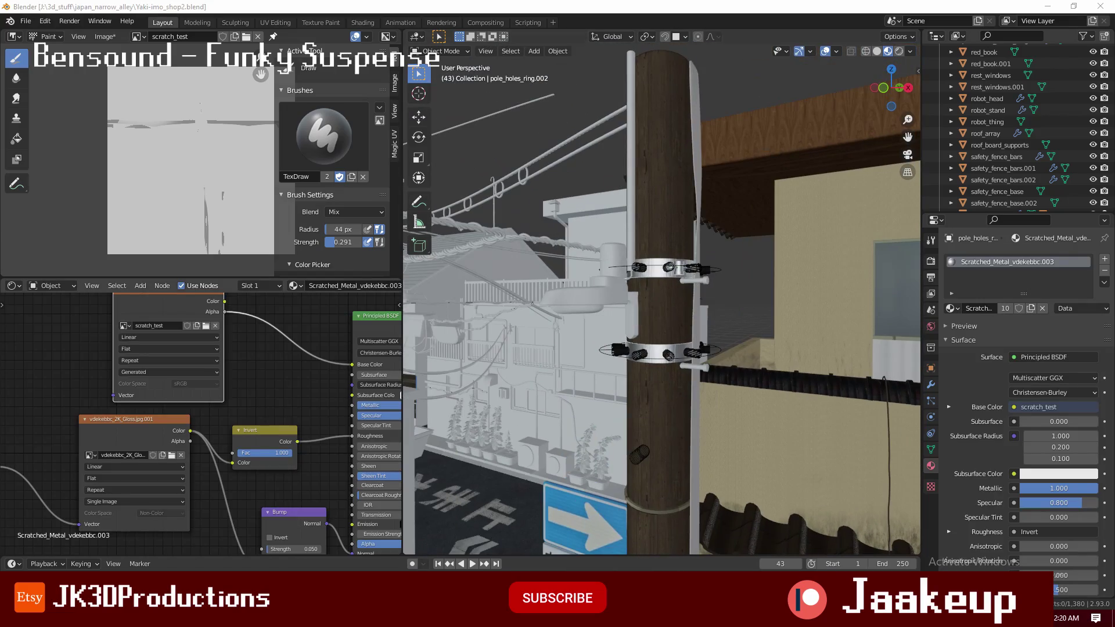
left_click(951, 308)
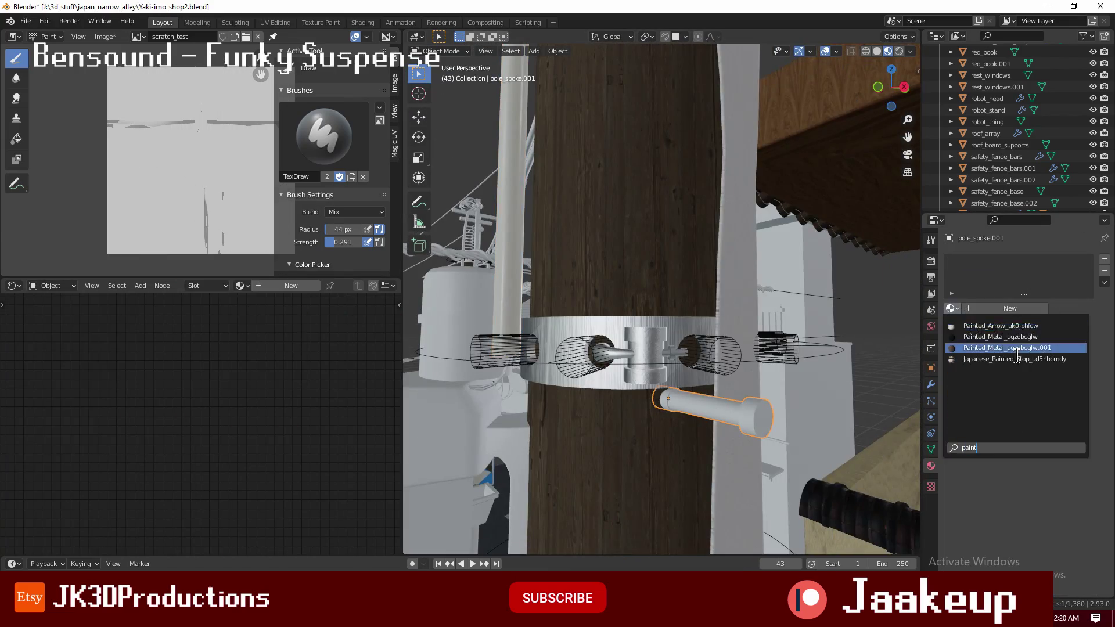
left_click(1017, 349)
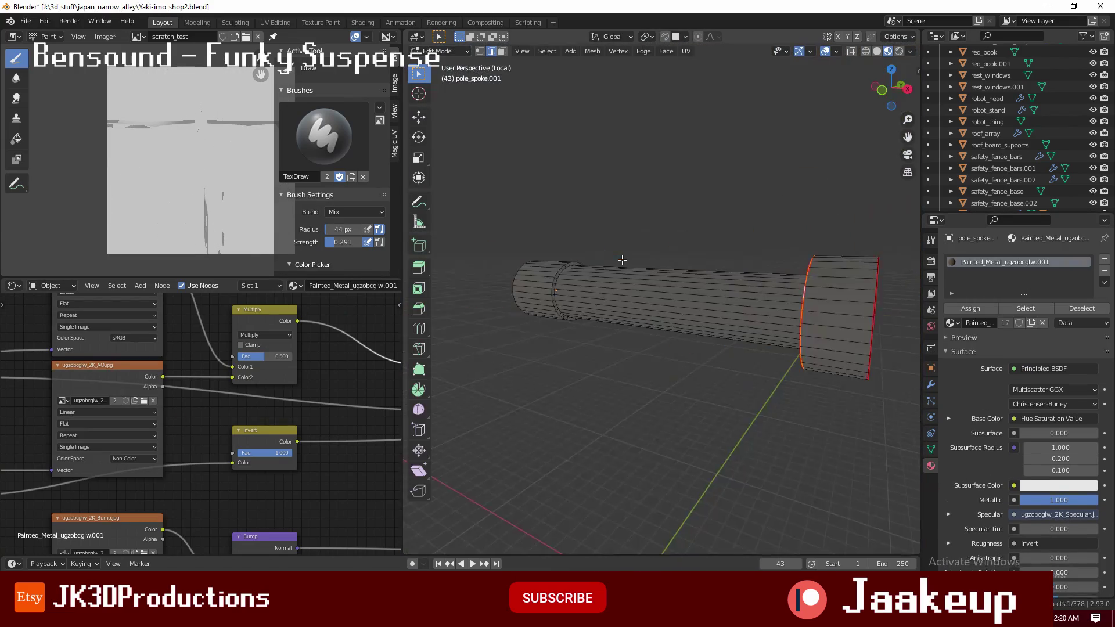
- Duplicate the spoke and move the copy vertically along Z
middle_click_drag(790, 313, 733, 344)
key("Tab")
key("KP_Divide")
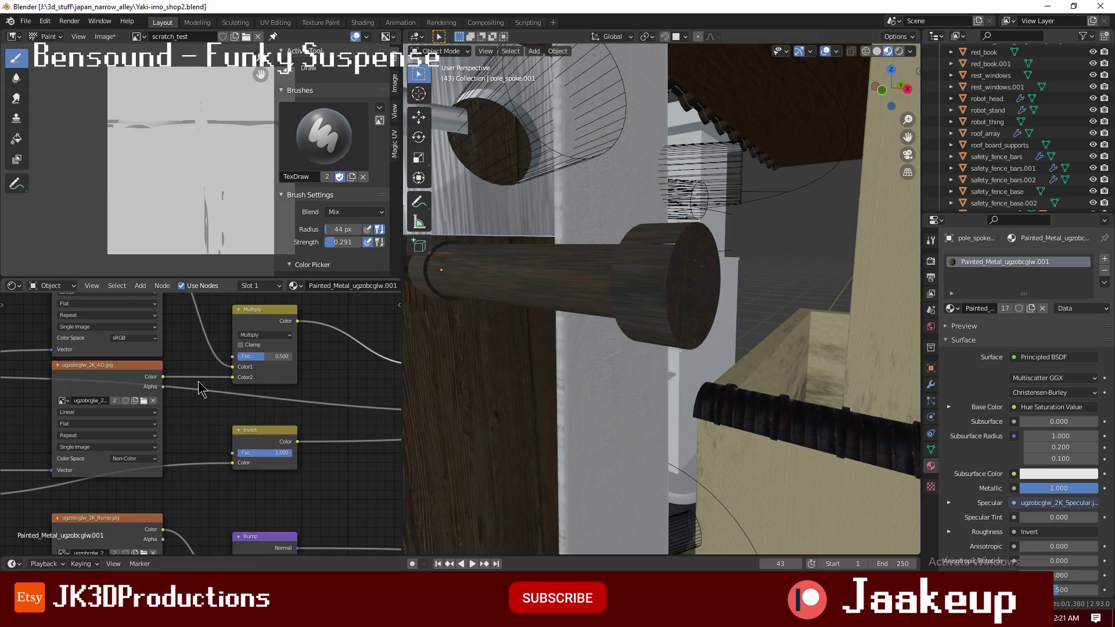
key("ctrl+z")
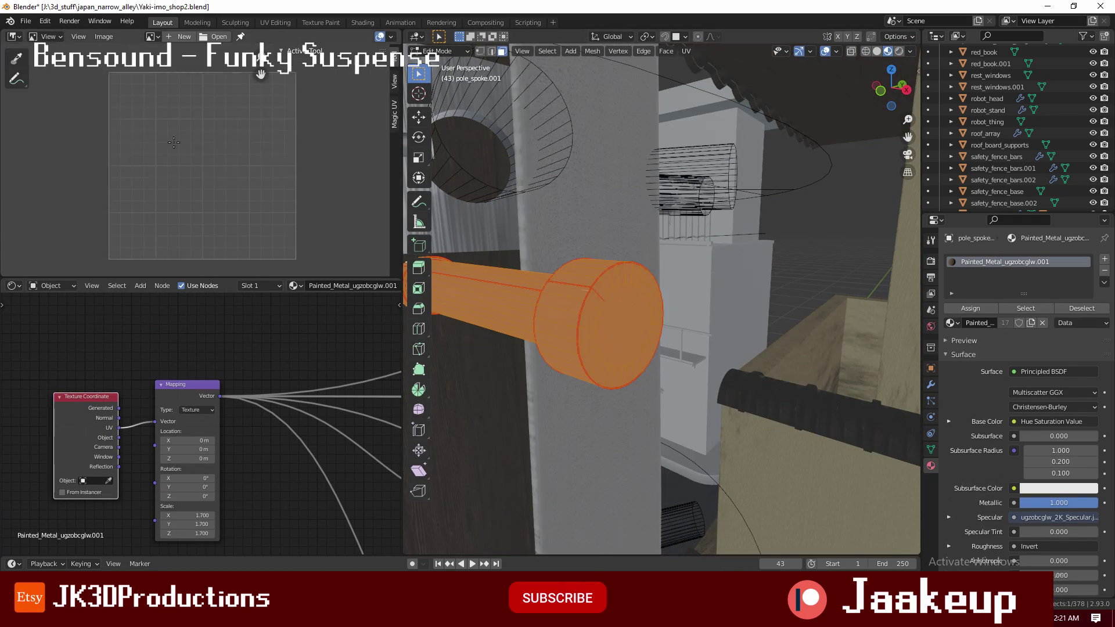
scroll(598, 323, "down", 2)
left_click(649, 287)
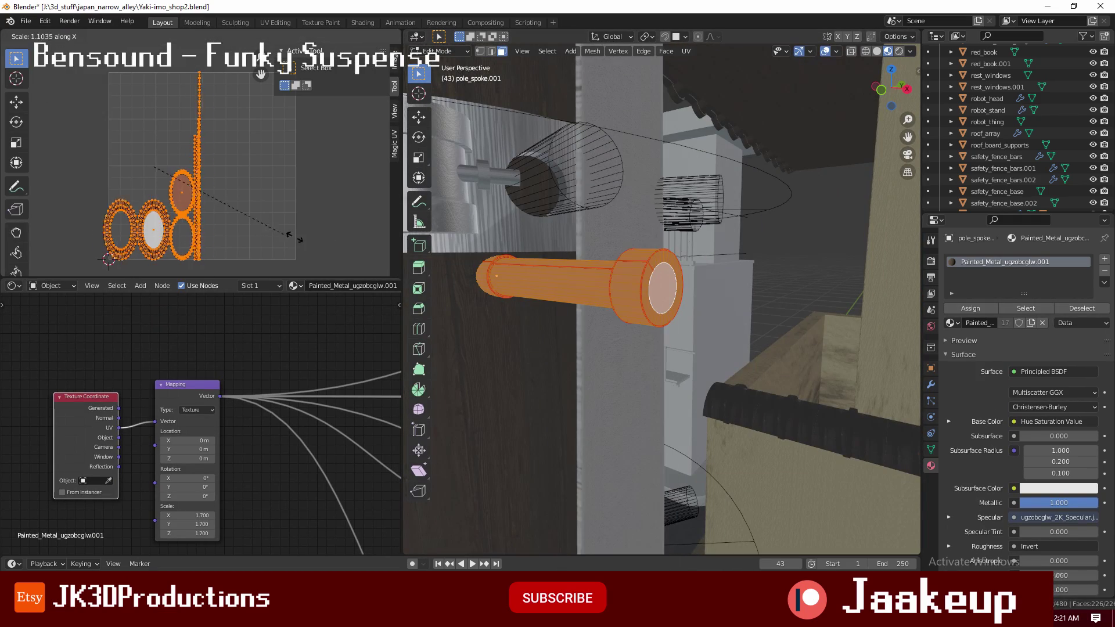
key("Tab")
scroll(661, 377, "down", 3)
key("shift+d")
key("z")
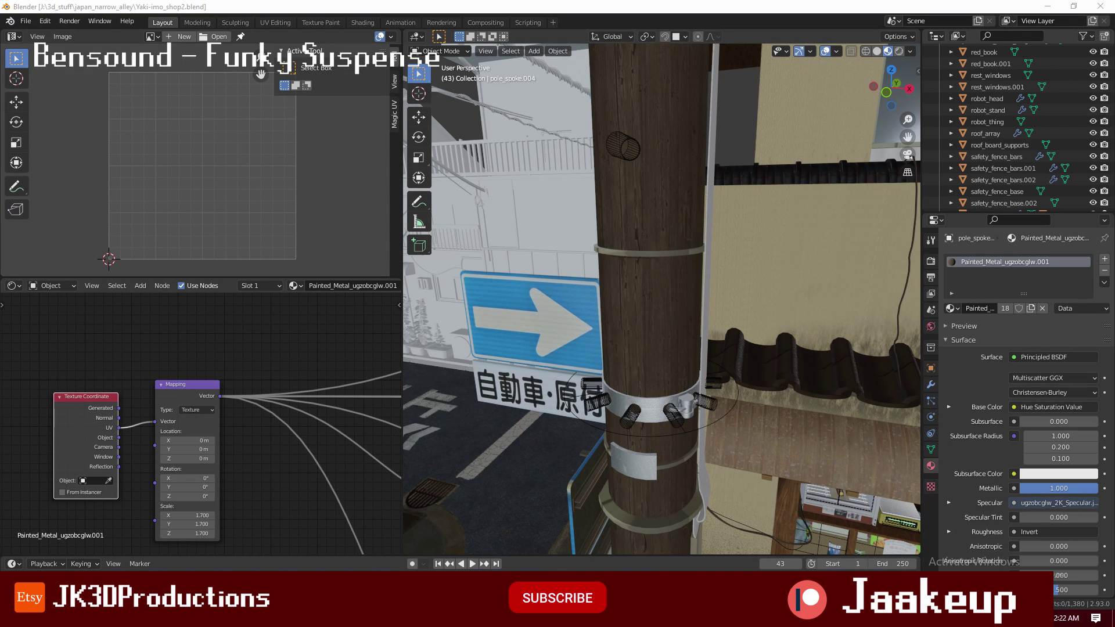
middle_click_drag(894, 256, 914, 238)
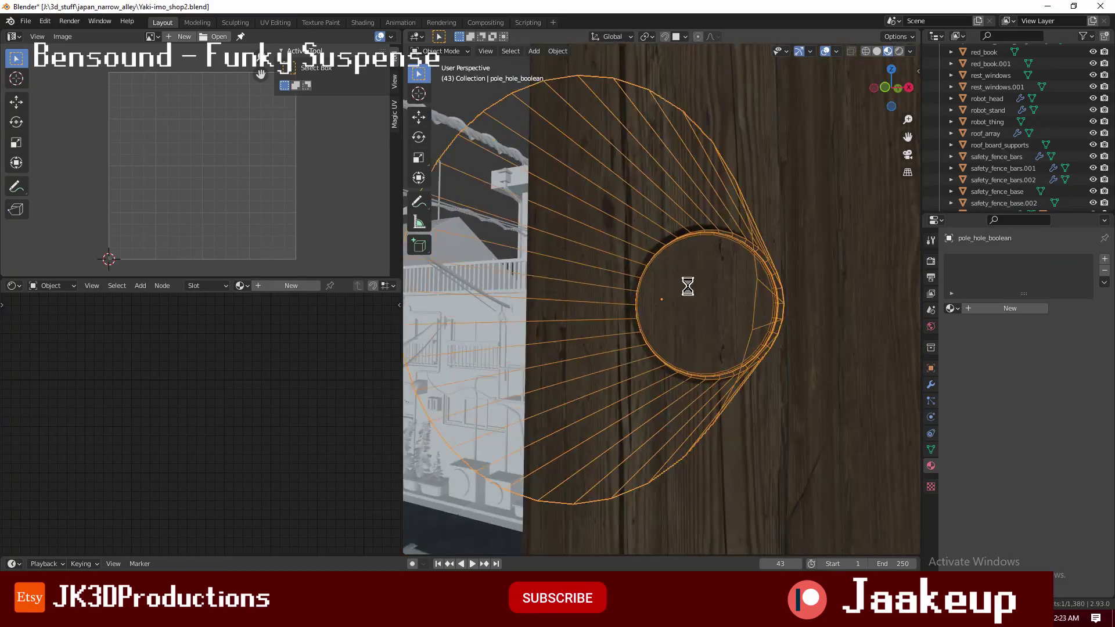
type("p")
key("Return")
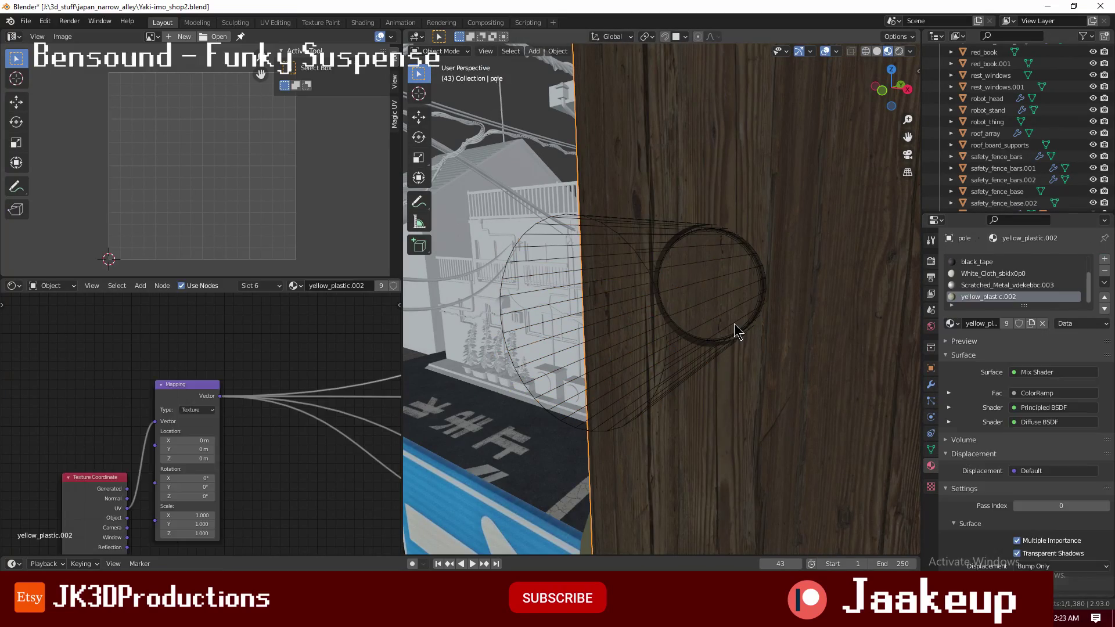
- Give the streetlamp and its top cylinder the yellow_plastic.002 material
left_click(779, 375)
mouse_move(780, 375)
middle_mouse_down()
mouse_move(634, 347)
mouse_move(677, 382)
mouse_move(605, 149)
mouse_move(709, 341)
mouse_move(581, 255)
mouse_move(680, 339)
mouse_move(642, 348)
mouse_move(685, 370)
mouse_move(581, 349)
middle_mouse_up()
left_click(657, 354)
left_click(952, 309)
left_click(985, 429)
left_click(604, 149)
left_click(581, 256)
left_click(642, 349)
- Clear the Metal and Surfaces filters and search Quixel Bridge for Rusty assets
key("alt+Tab")
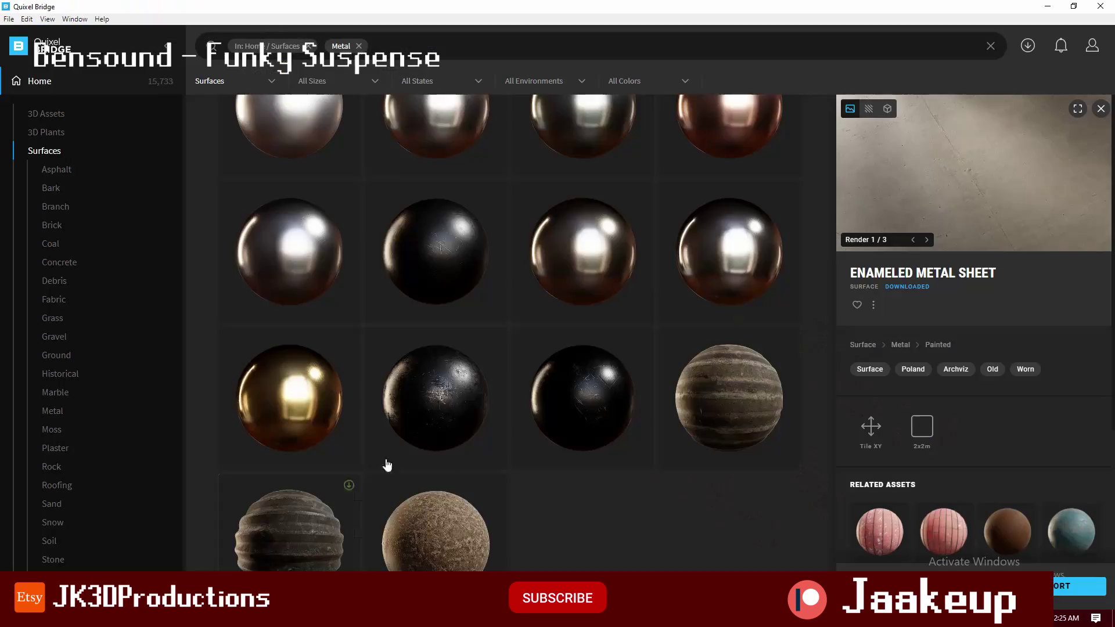
left_click(991, 46)
type("Rusty")
key("Return")
scroll(331, 250, "down", 5)
scroll(656, 340, "down", 5)
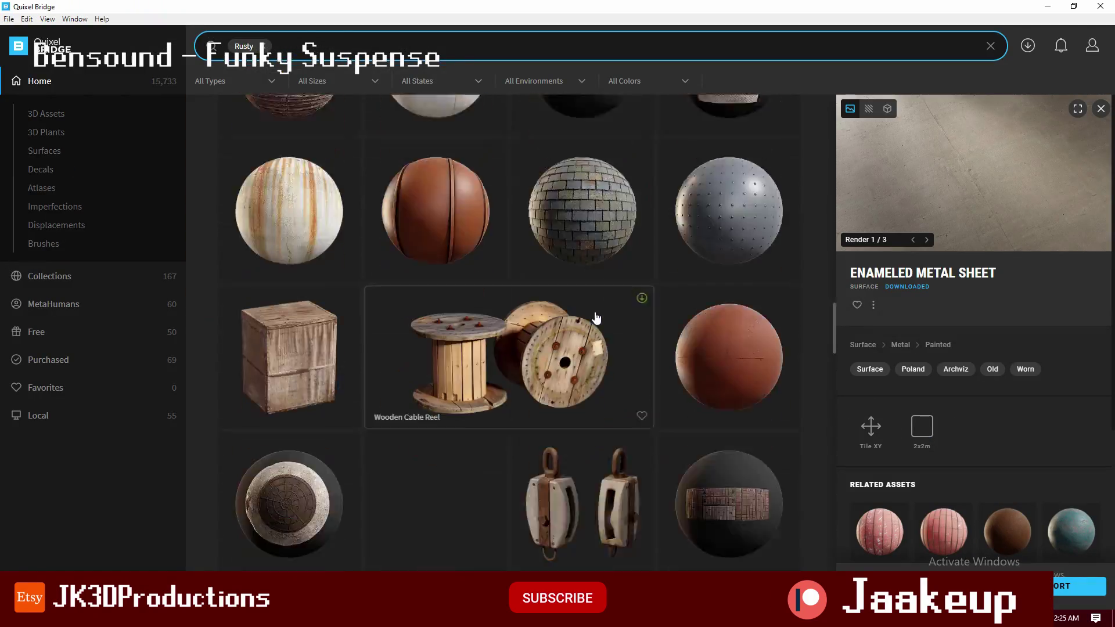
scroll(597, 318, "down", 5)
- Limit results to Surfaces and pick the whitish Rusty Painted Metal Sheet
left_click(44, 150)
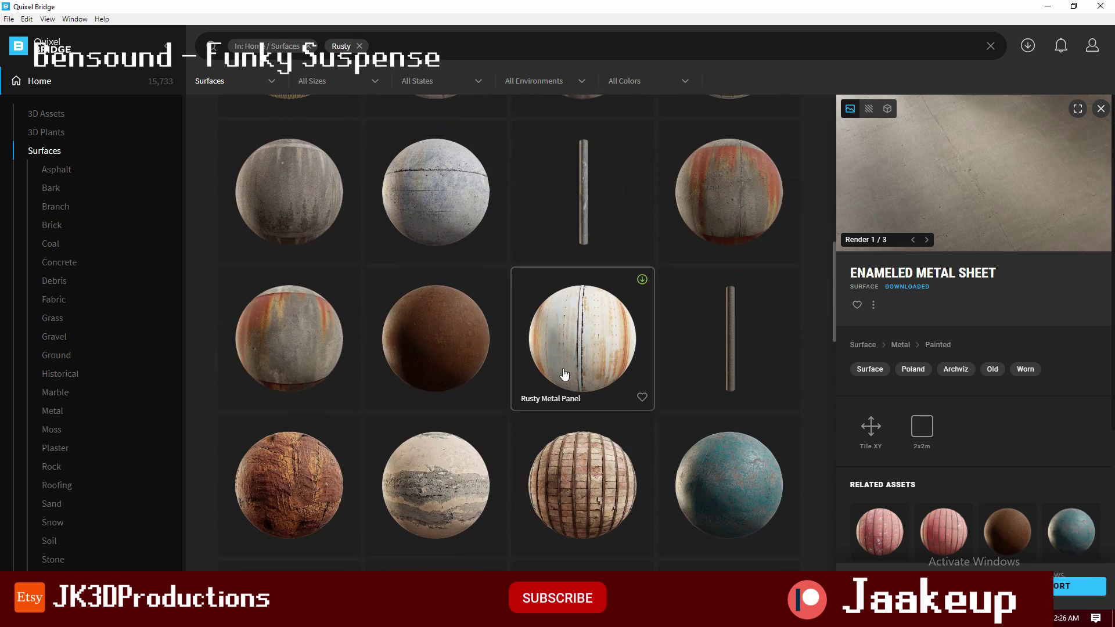
scroll(575, 325, "down", 5)
scroll(444, 256, "down", 5)
scroll(463, 353, "down", 5)
scroll(463, 354, "down", 5)
left_click(304, 210)
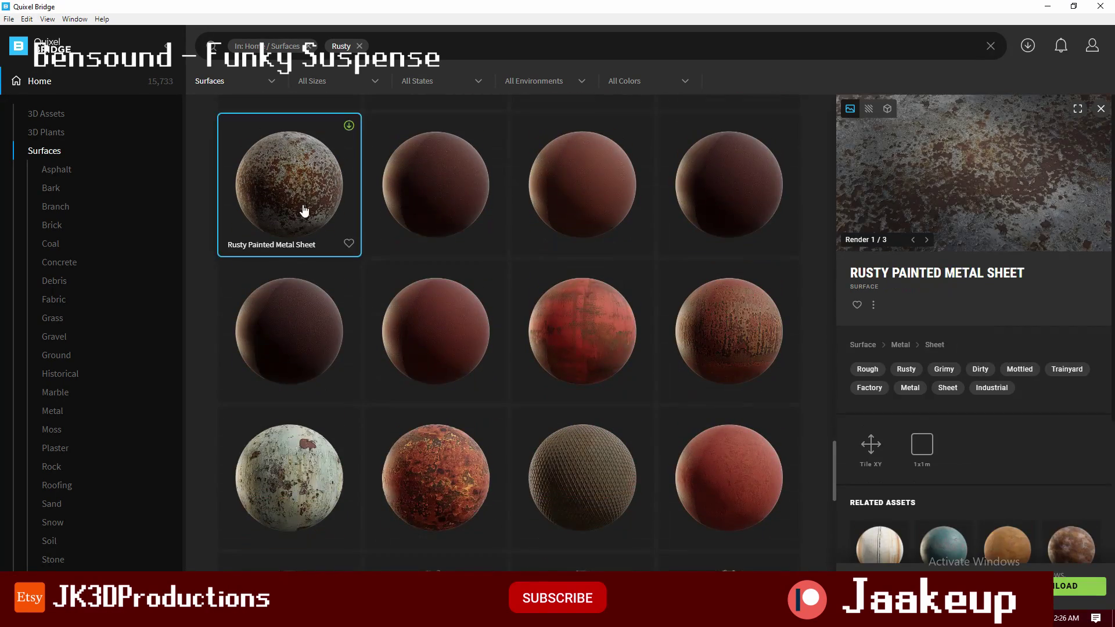
scroll(303, 210, "down", 3)
left_click(290, 303)
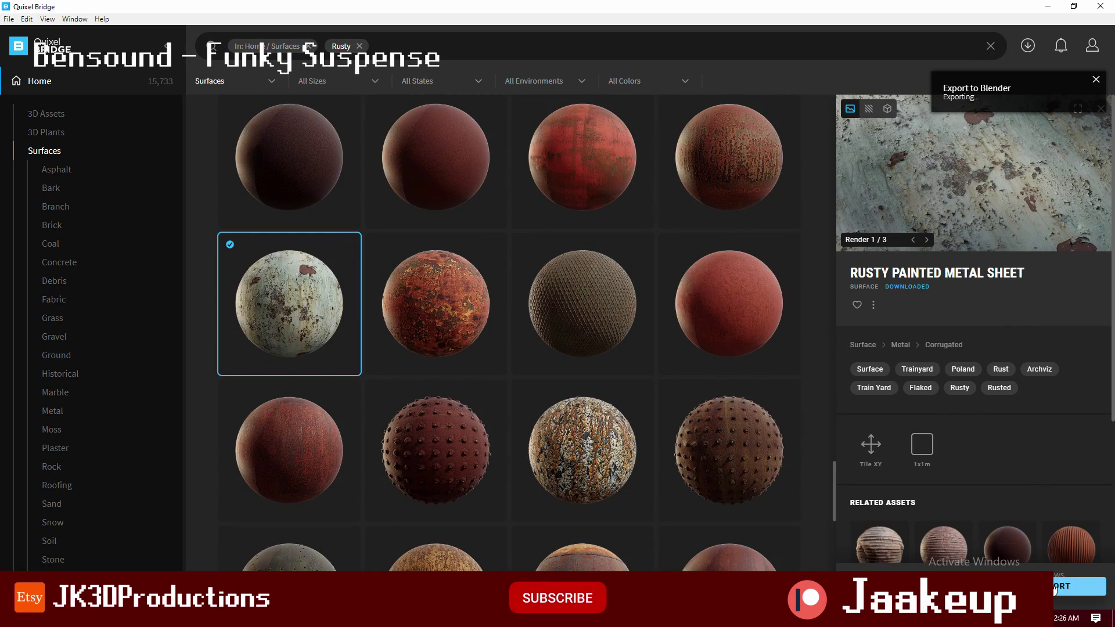
- Give the pipe the Rusty_Painted_Metal material and browse the loaded images
key("alt+Tab")
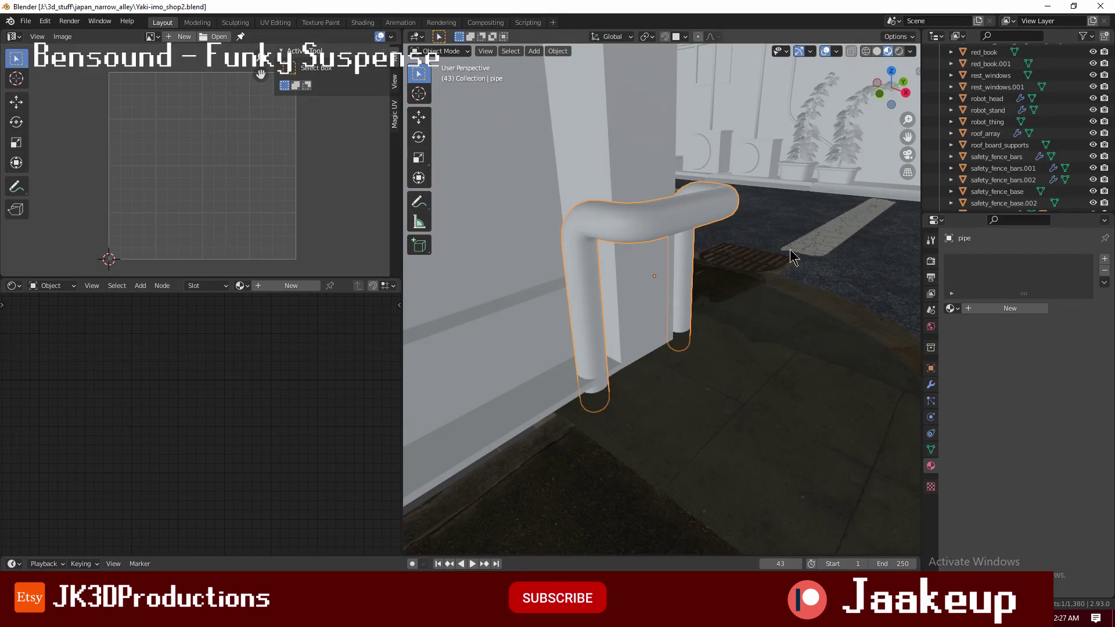
middle_click_drag(785, 294, 808, 250)
left_click(953, 308)
type("rust")
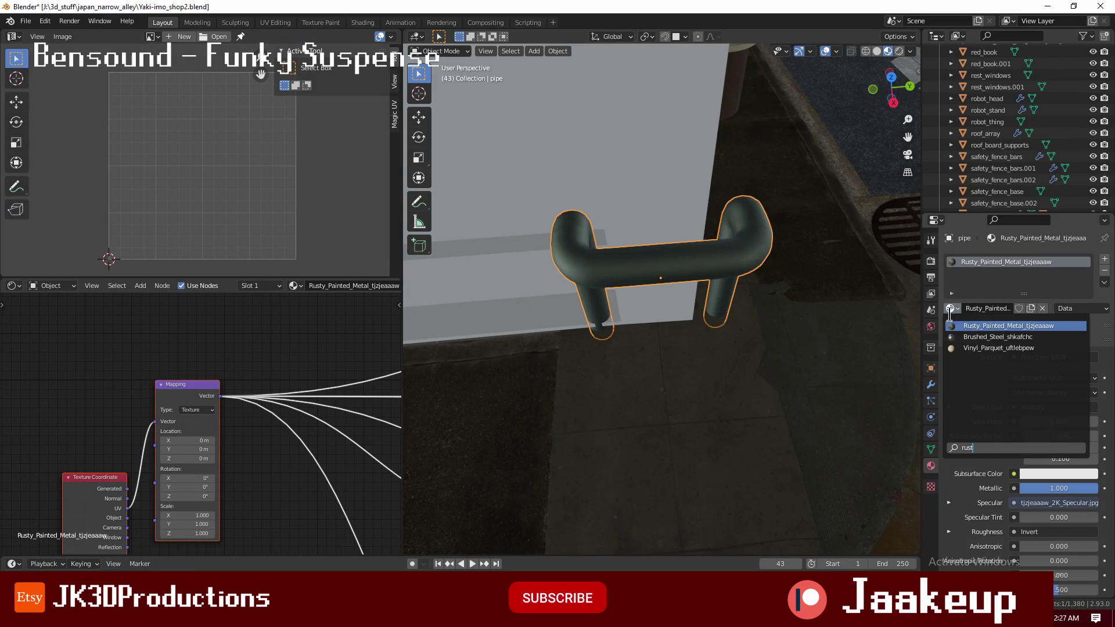
left_click(1008, 326)
left_click(152, 36)
type("t")
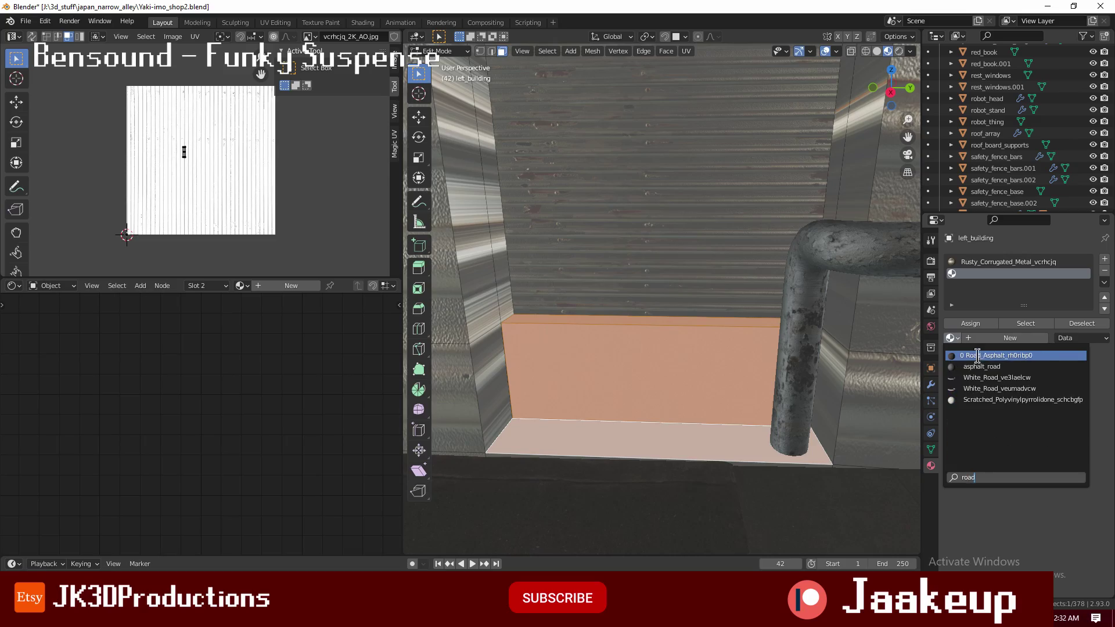
- Assign Road_Asphalt to the selected step faces below the shutter
left_click(978, 355)
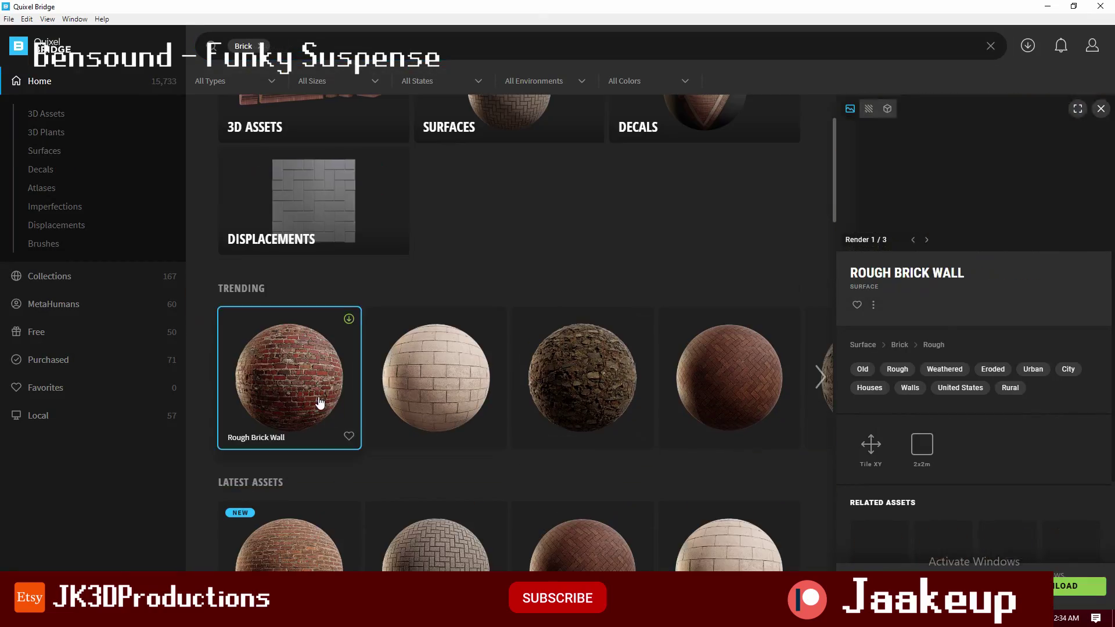
- Scroll down the Brick search results to reach the rough Brick Wall surface
scroll(591, 377, "down", 5)
scroll(590, 384, "down", 5)
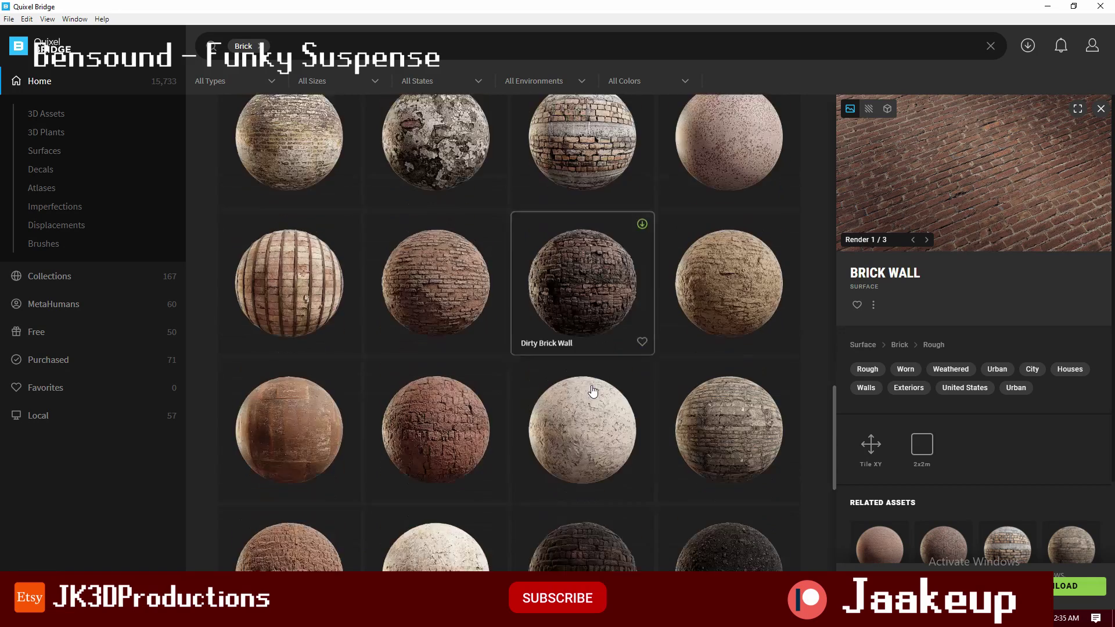
scroll(685, 441, "down", 5)
scroll(685, 441, "down", 5)
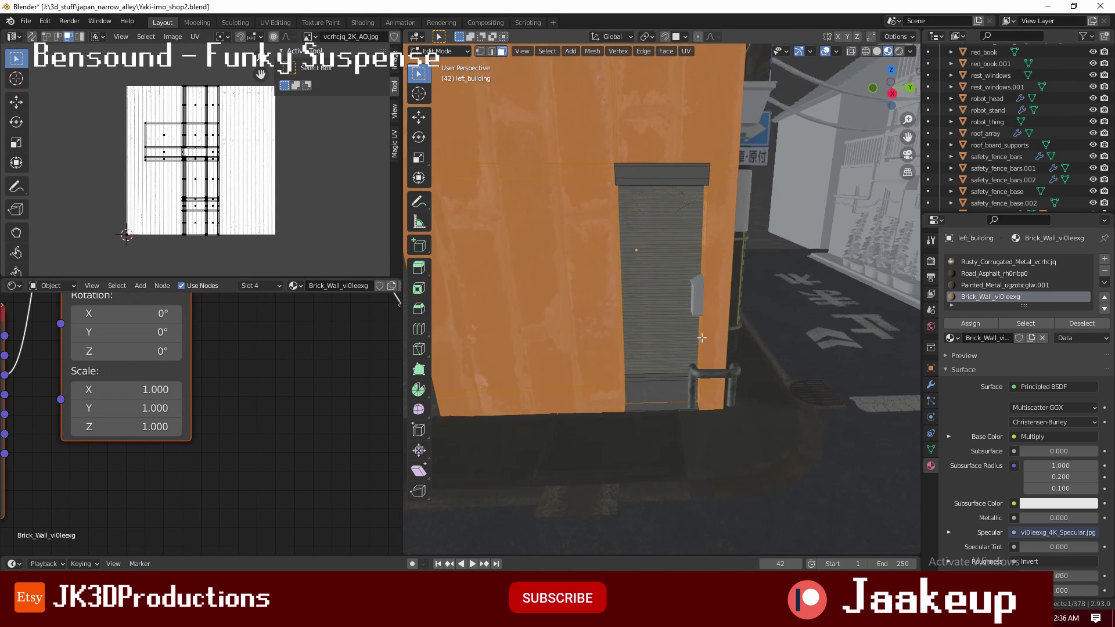
- Select the left building's connected wall faces and view them through the scene camera
mouse_move(740, 348)
middle_mouse_down()
mouse_move(577, 401)
mouse_move(761, 413)
mouse_move(625, 393)
mouse_move(676, 314)
middle_mouse_up()
key("Tab")
key("Tab")
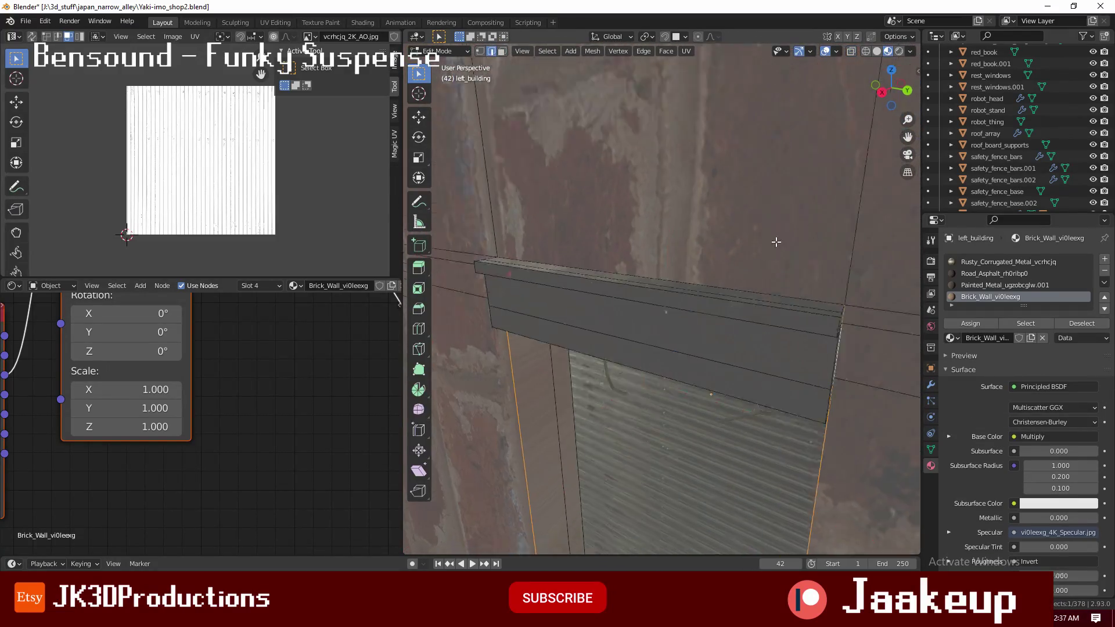
key("l")
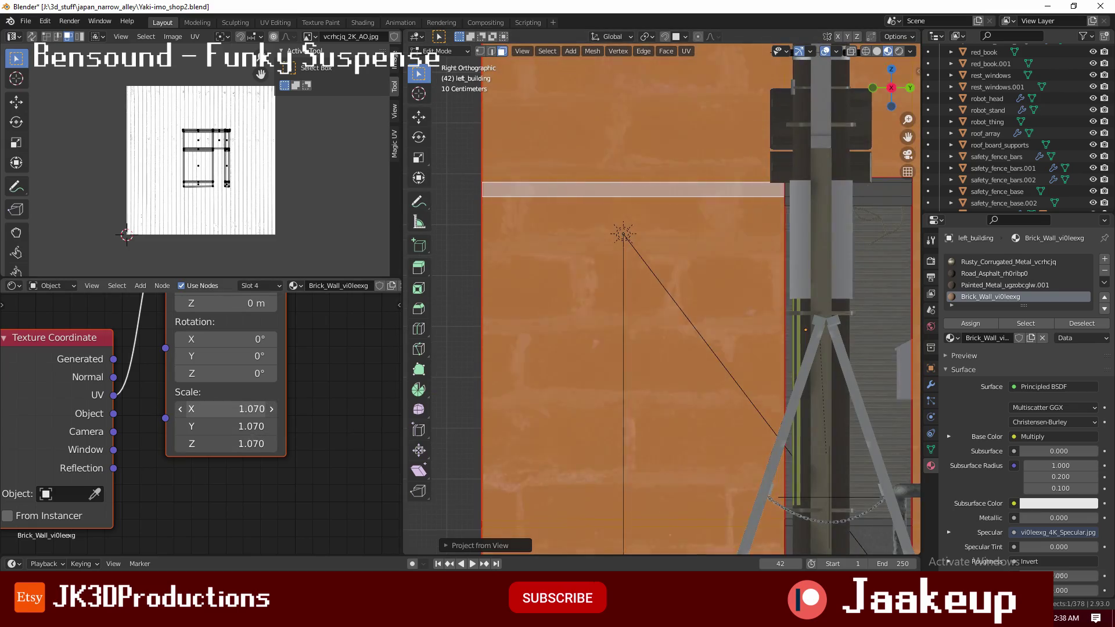
key("KP_0")
key("Tab")
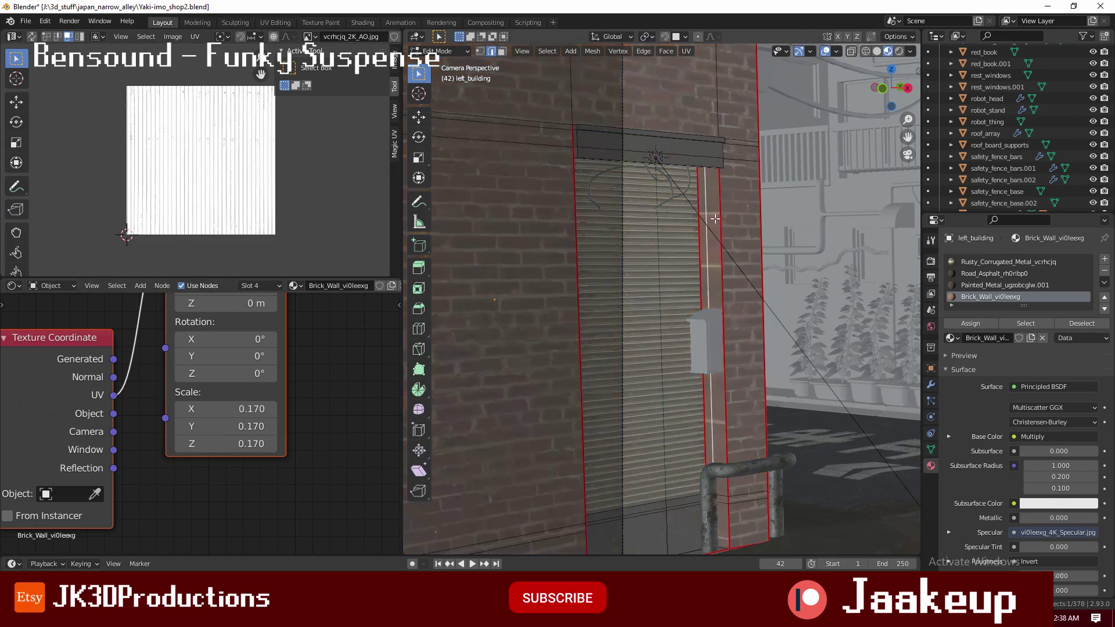
- Re-unwrap the wall's narrow top strip and scale its UVs to match the bricks
left_click(713, 356)
middle_click_drag(714, 356, 668, 348)
key("u")
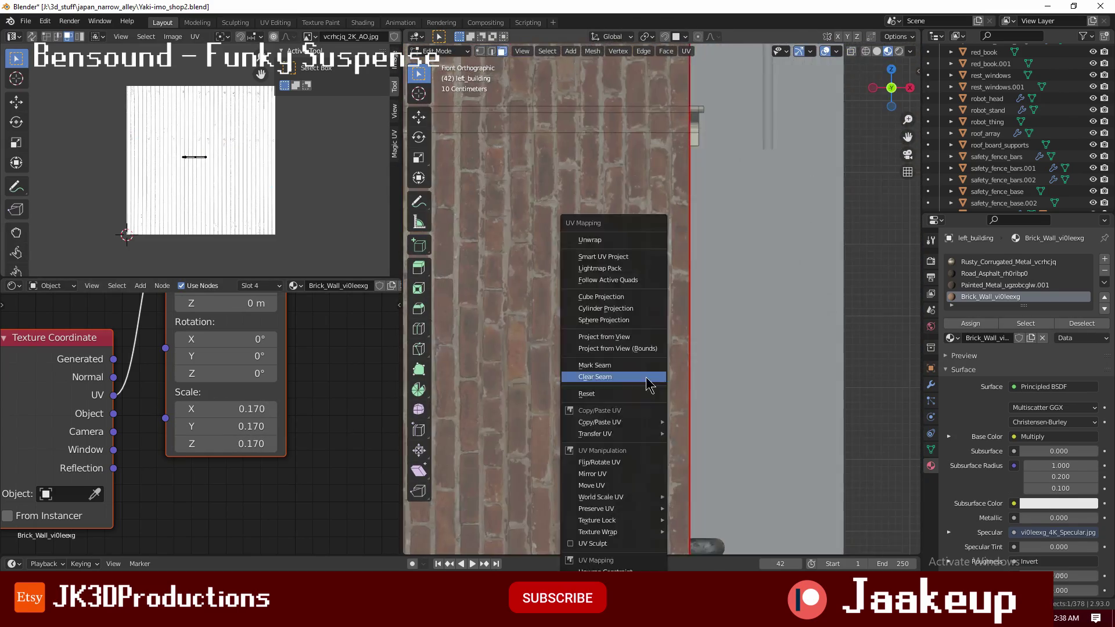
left_click(598, 374)
key("s")
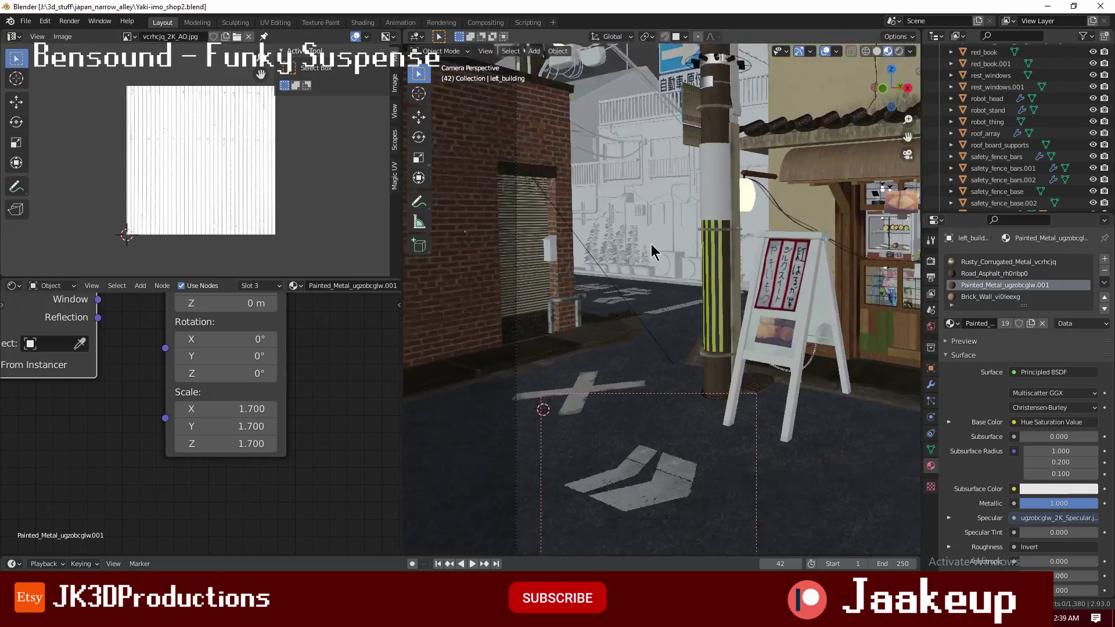
middle_click_drag(653, 251, 699, 380)
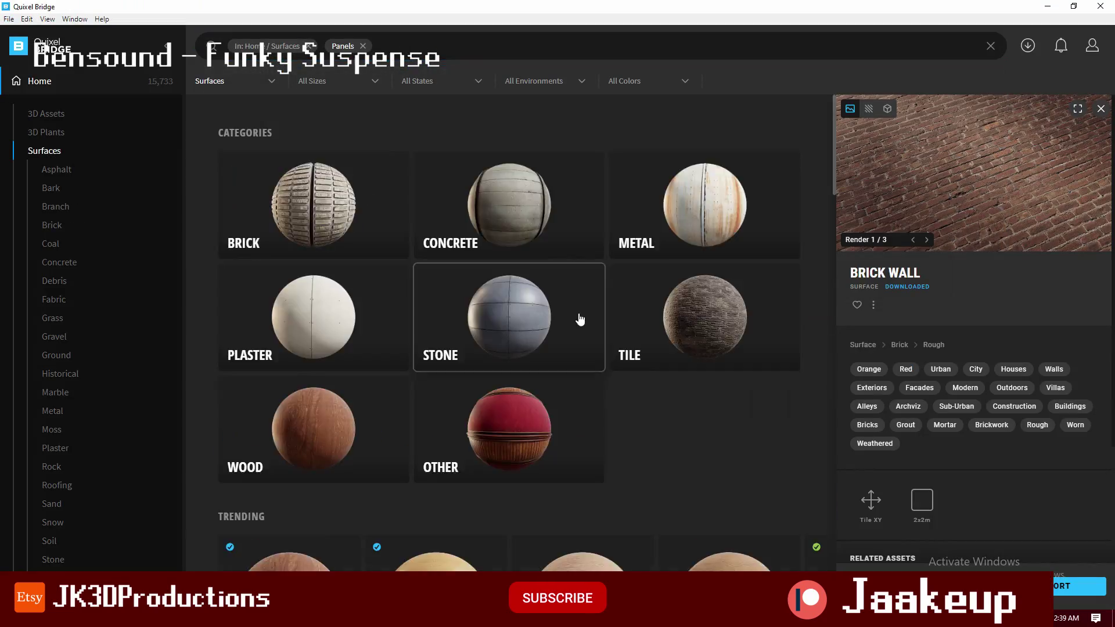
- Scroll the Wall surface results and preview the Wall Panels surface
scroll(579, 319, "down", 10)
scroll(593, 308, "down", 3)
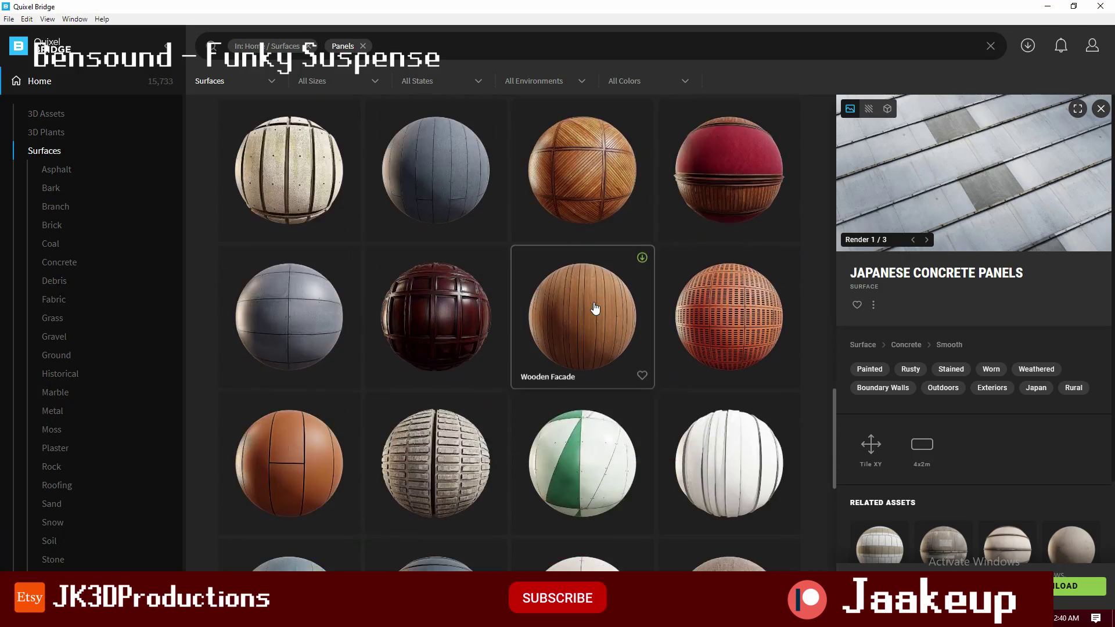
scroll(596, 308, "down", 5)
scroll(596, 309, "down", 5)
left_click(441, 430)
- Preview the Painted Wooden Planks surface further down the results
scroll(460, 386, "up", 10)
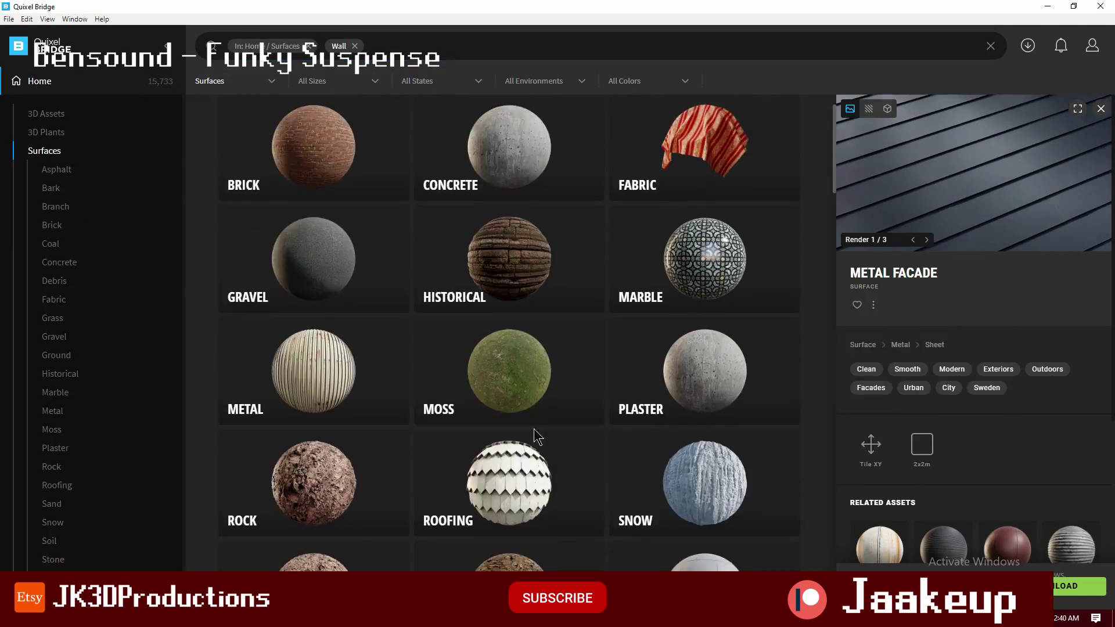
scroll(534, 419, "down", 5)
scroll(511, 361, "down", 5)
scroll(515, 314, "down", 5)
scroll(514, 314, "down", 1)
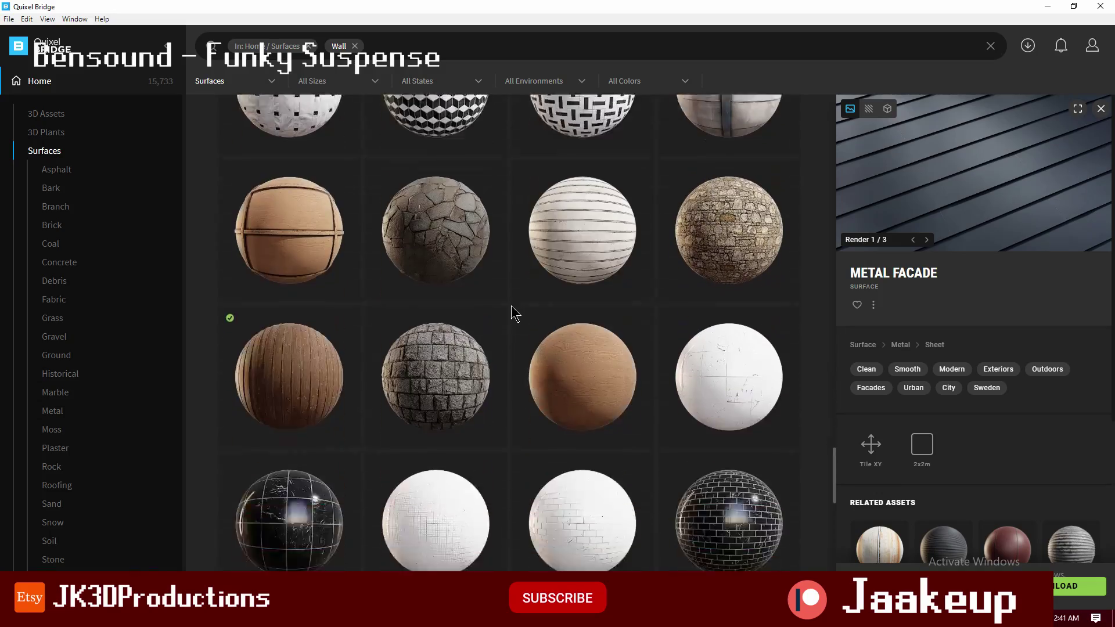
left_click(572, 273)
- Scroll deeper into the results and preview the Plastic Panels Facade surface
scroll(572, 313, "down", 2)
scroll(572, 313, "down", 3)
scroll(572, 314, "down", 3)
scroll(579, 322, "down", 3)
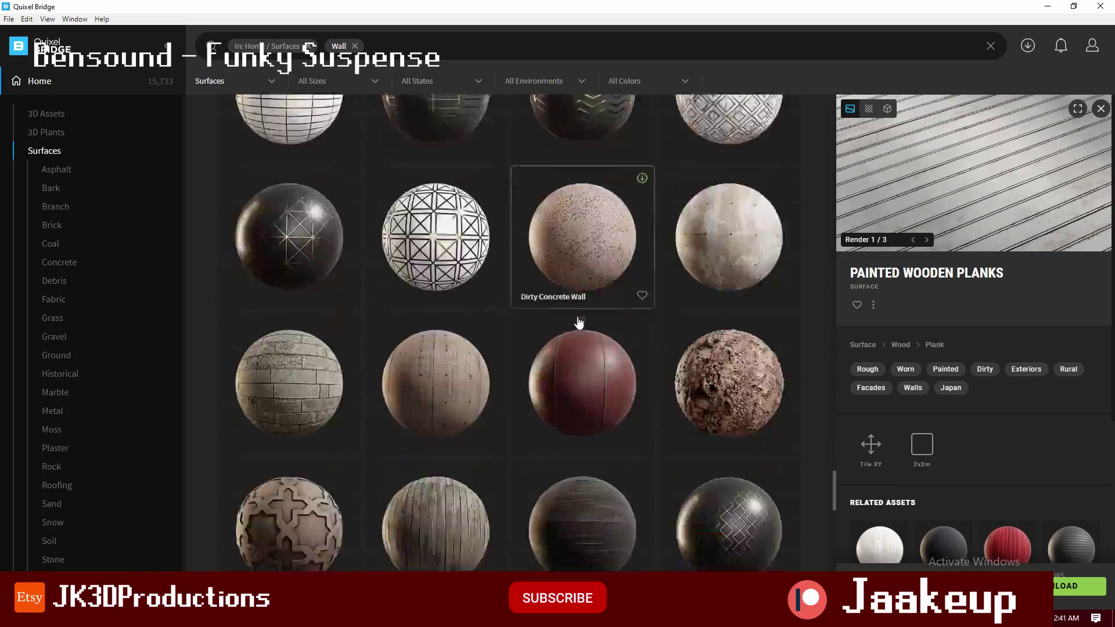
scroll(579, 321, "down", 3)
scroll(630, 331, "down", 3)
scroll(630, 348, "down", 3)
scroll(629, 381, "down", 3)
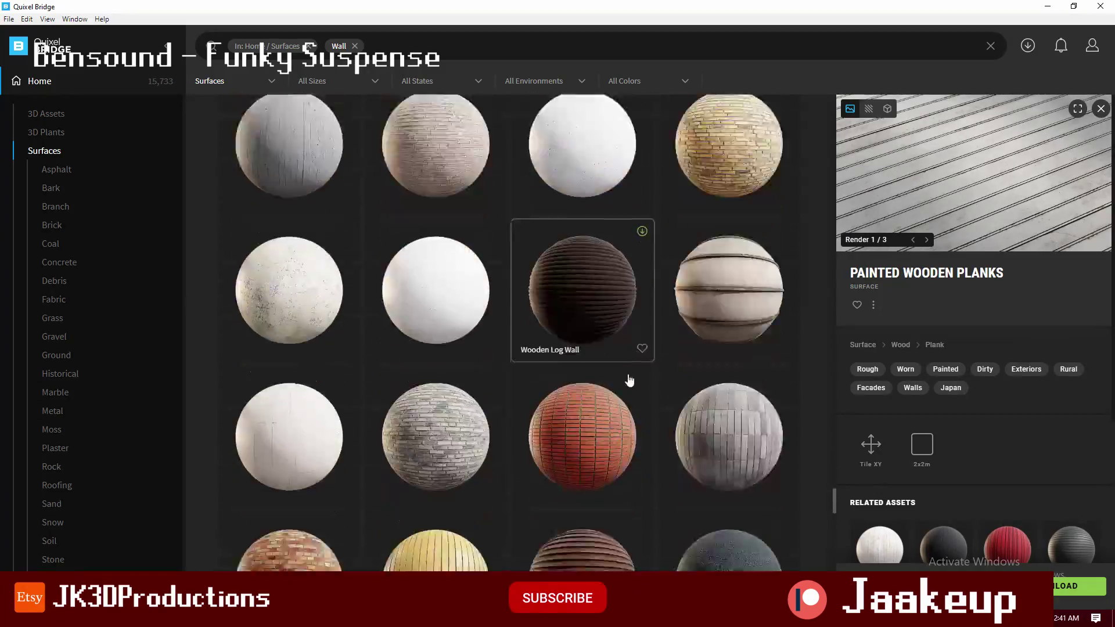
scroll(629, 380, "down", 3)
scroll(581, 336, "down", 3)
scroll(580, 335, "down", 3)
scroll(453, 315, "down", 3)
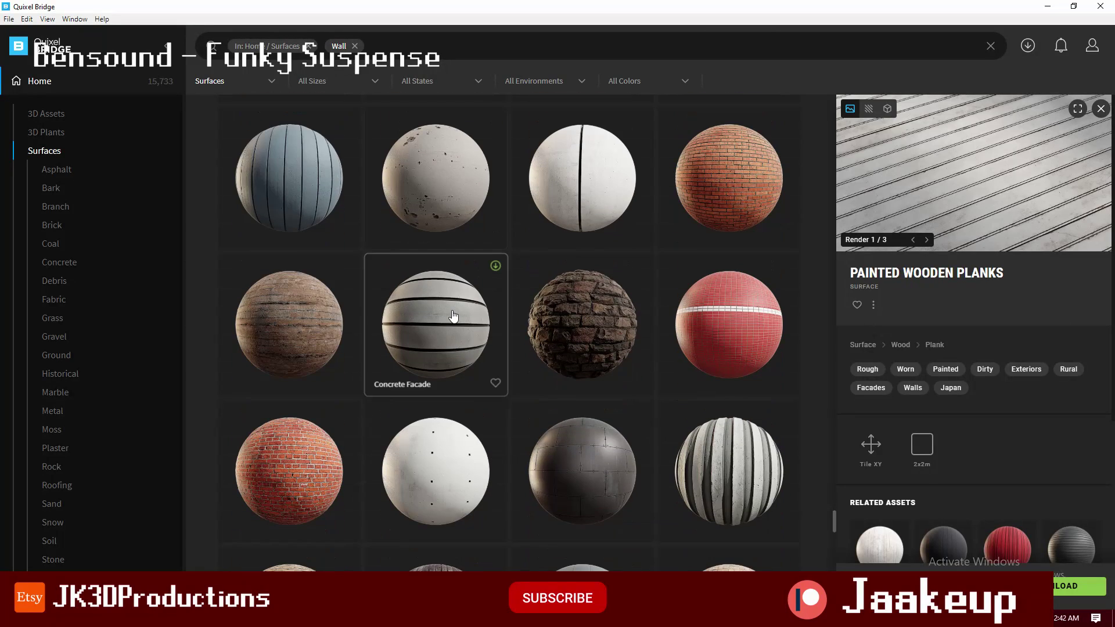
left_click(289, 178)
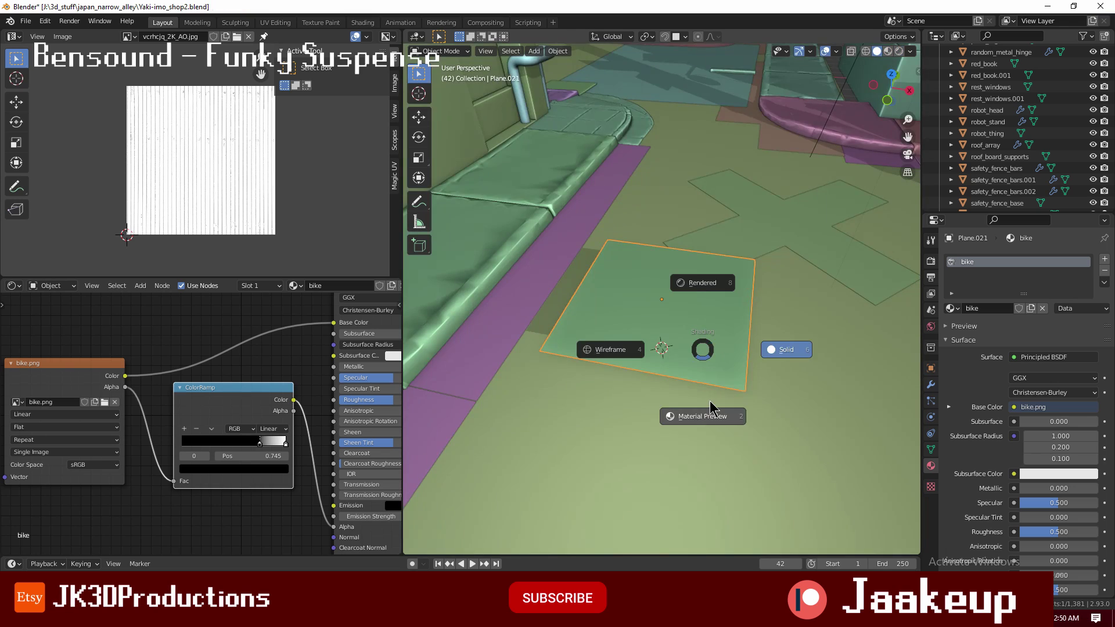
- Move the bike marking plane onto the road in the camera view
scroll(764, 355, "up", 3)
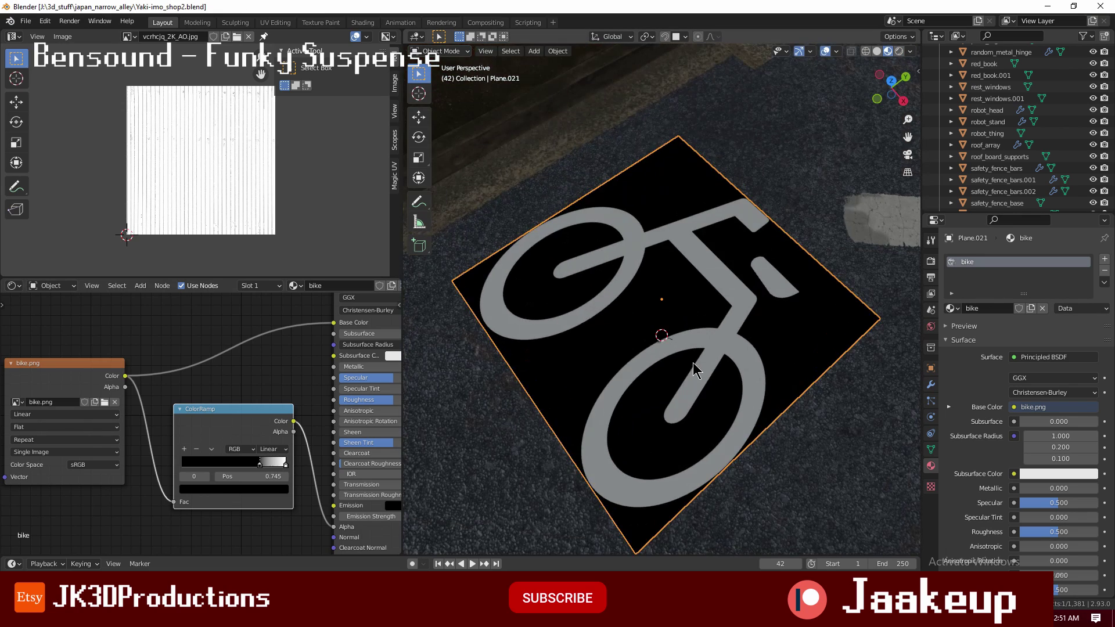
key("KP_0")
key("g")
left_click(677, 282)
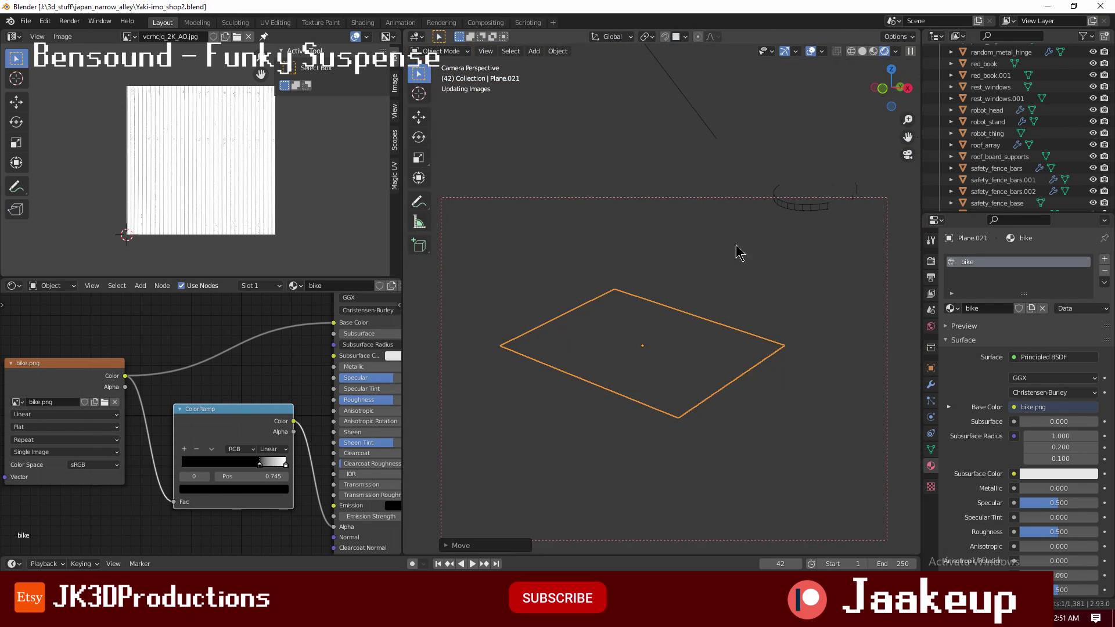
left_click(932, 262)
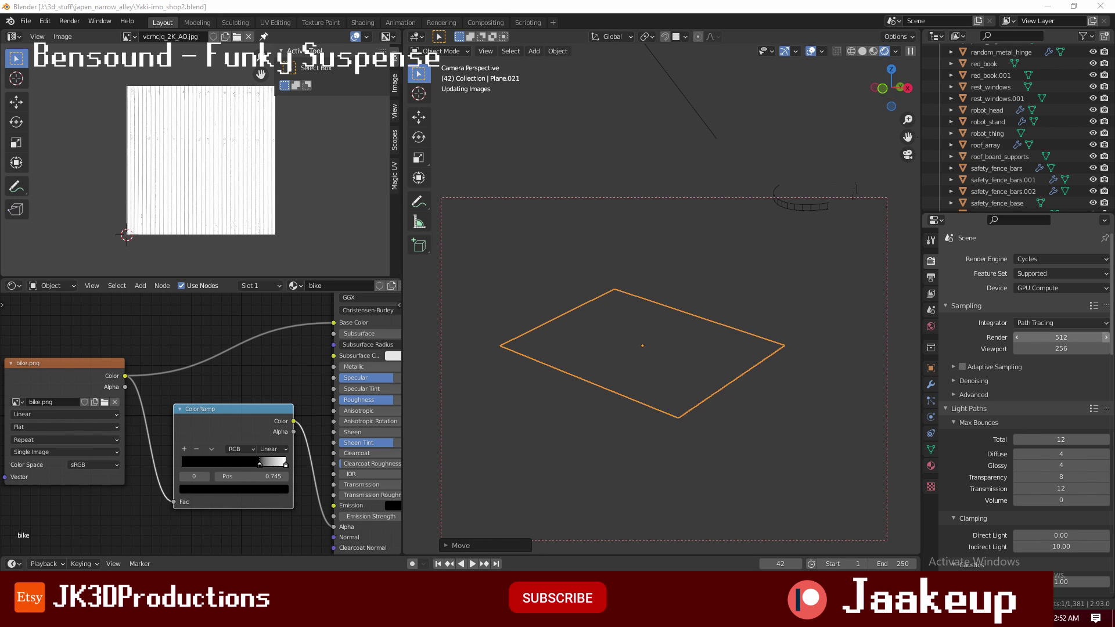
- Adjust the bike marking's height, rotate it from top view, and place a duplicate
key("g")
key("z")
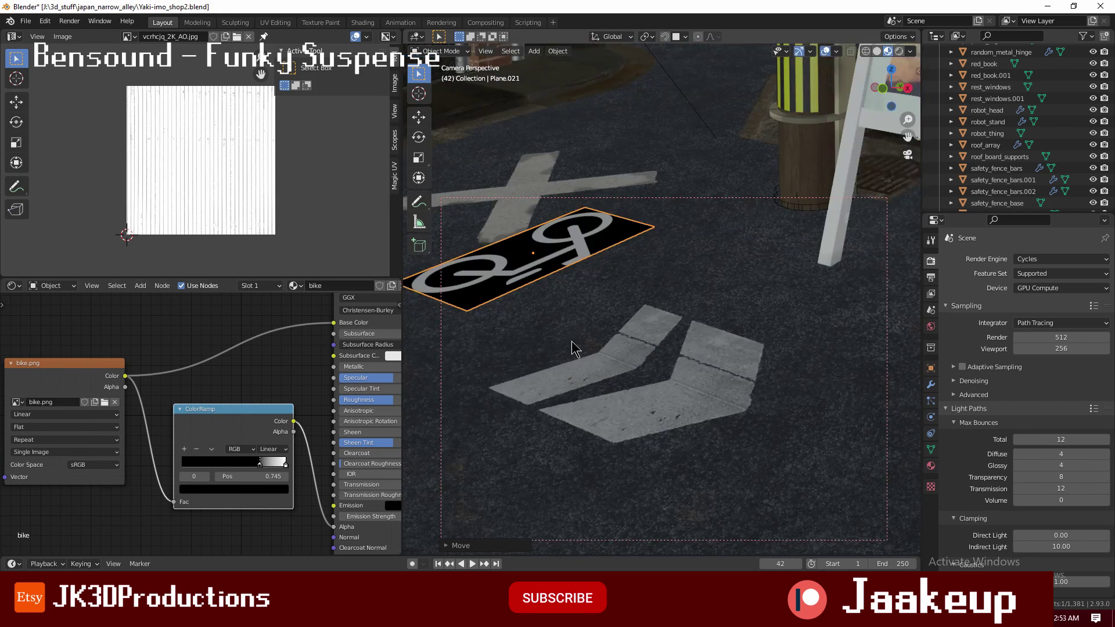
left_click(707, 282)
key("KP_7")
key("r")
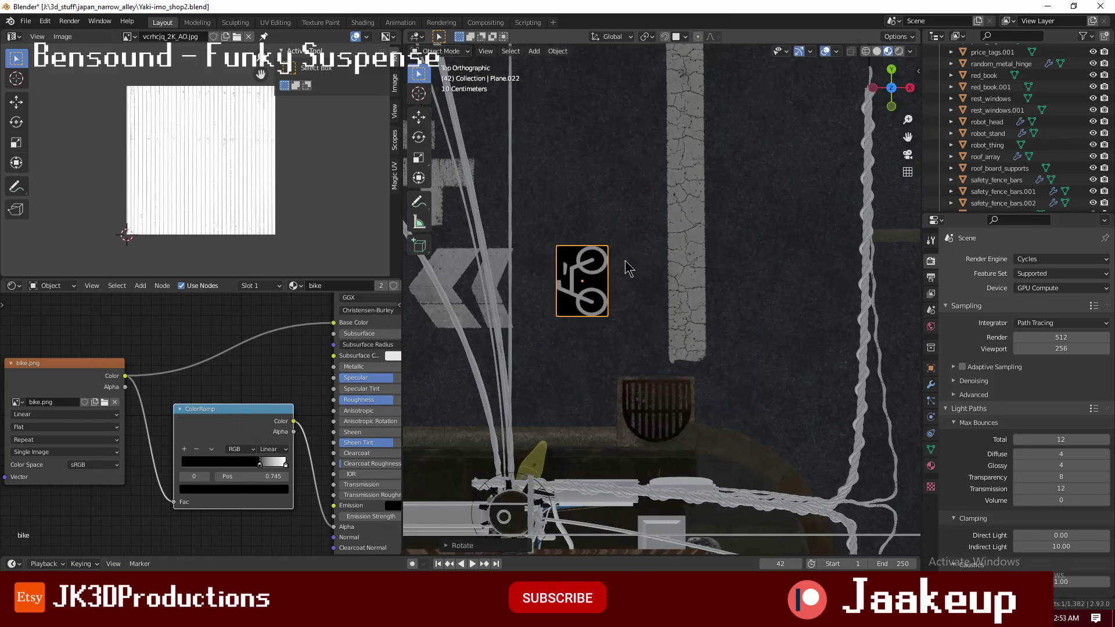
left_click(651, 289)
key("shift+d")
left_click(651, 290)
key("KP_0")
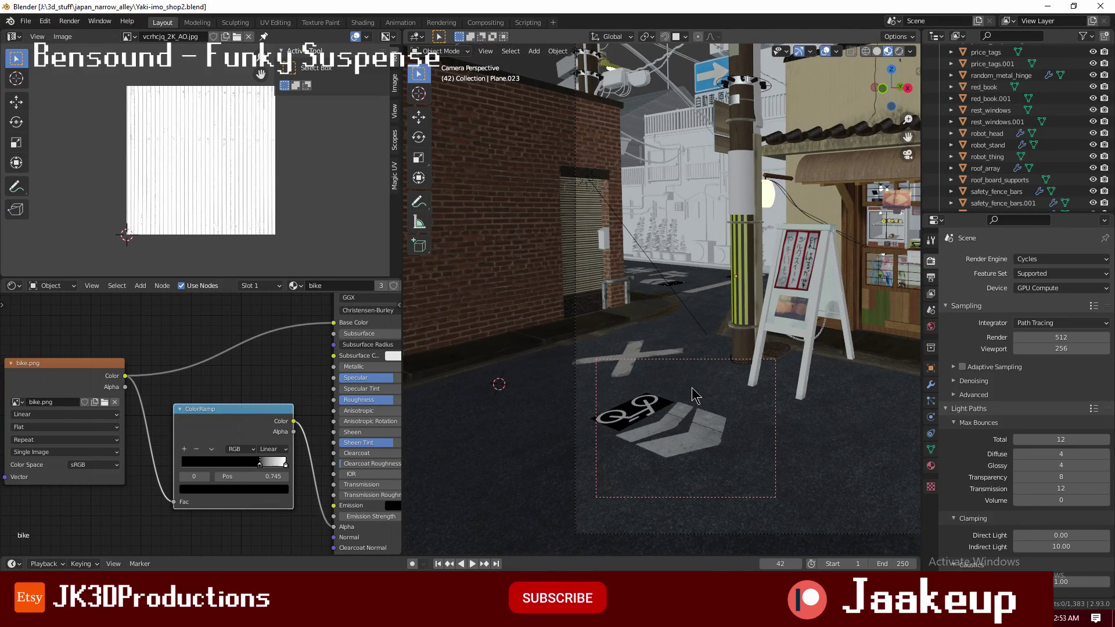
- Select the overhead double cables and browse the existing materials
middle_click_drag(581, 348, 610, 290)
scroll(637, 267, "up", 4)
left_click(636, 266)
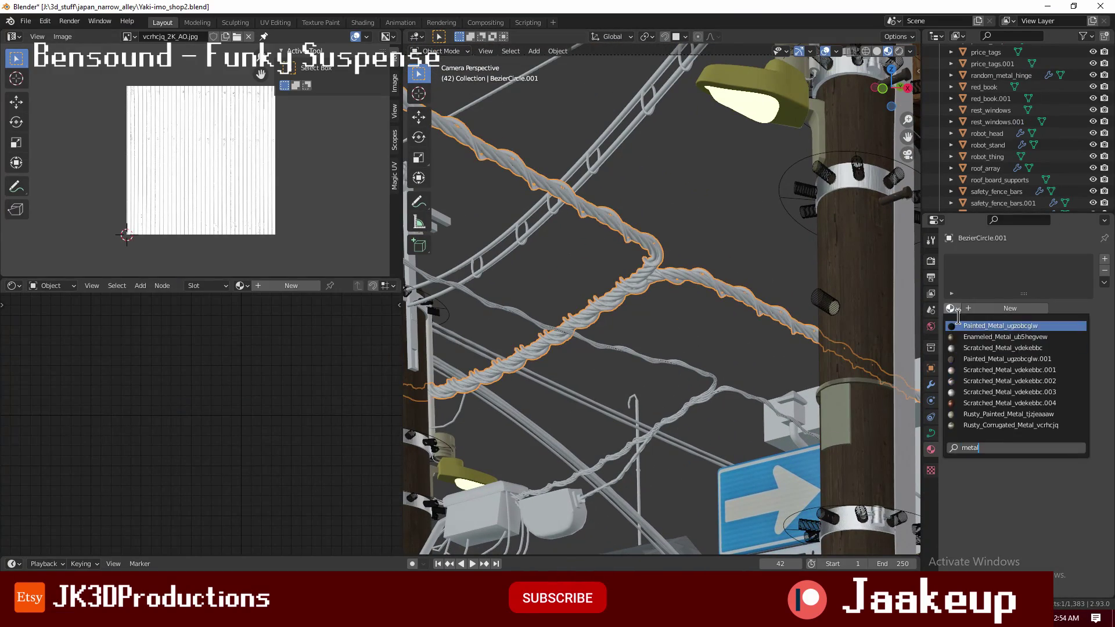
left_click(540, 227)
left_click(953, 309)
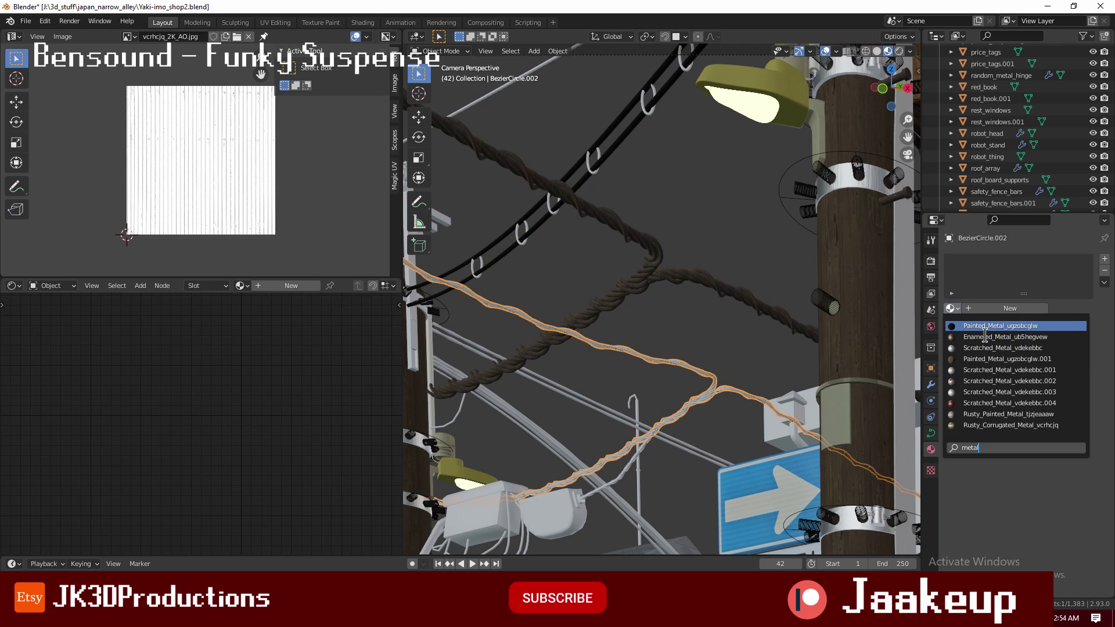
- Give the material-less phone wire the scratched metal material
middle_click_drag(564, 432, 523, 444)
middle_click_drag(628, 326, 658, 249)
left_click(658, 250)
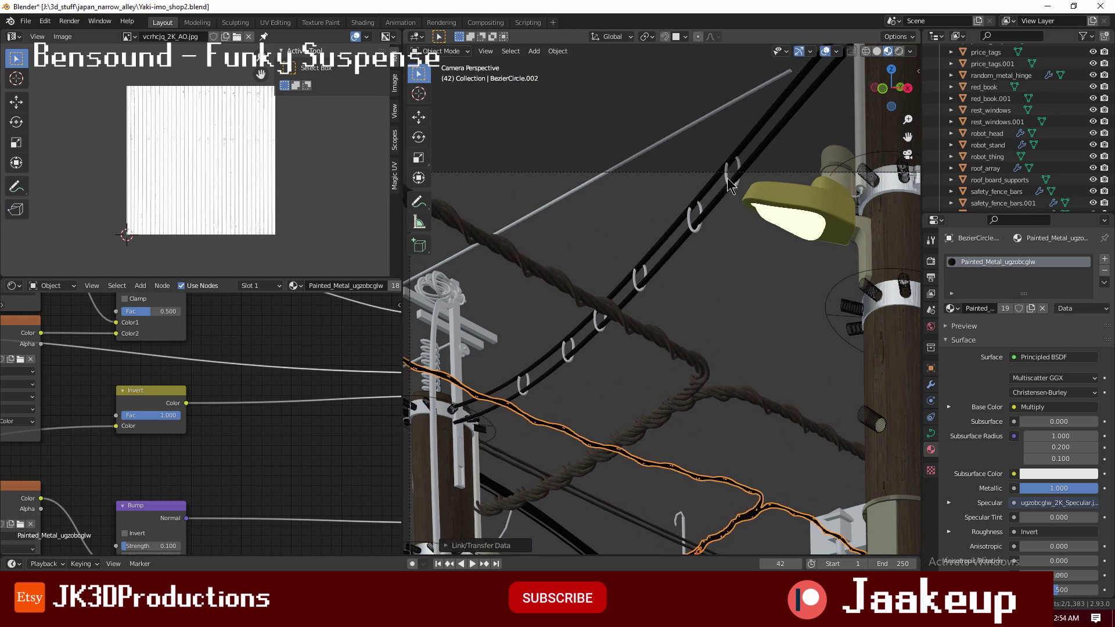
mouse_move(665, 345)
middle_mouse_down()
mouse_move(668, 261)
mouse_move(697, 174)
middle_mouse_up()
left_click(599, 145)
left_click(1011, 381)
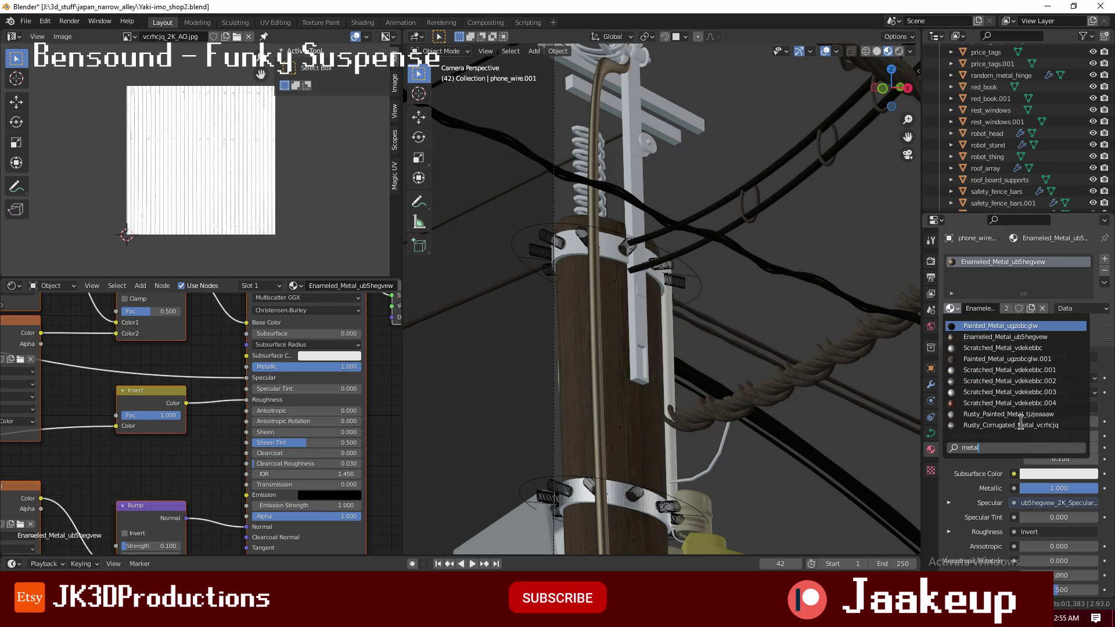
- Select the pole part and its coiled wire and browse the existing materials
left_click(657, 273)
mouse_move(697, 348)
middle_mouse_down()
mouse_move(668, 261)
mouse_move(702, 318)
middle_mouse_up()
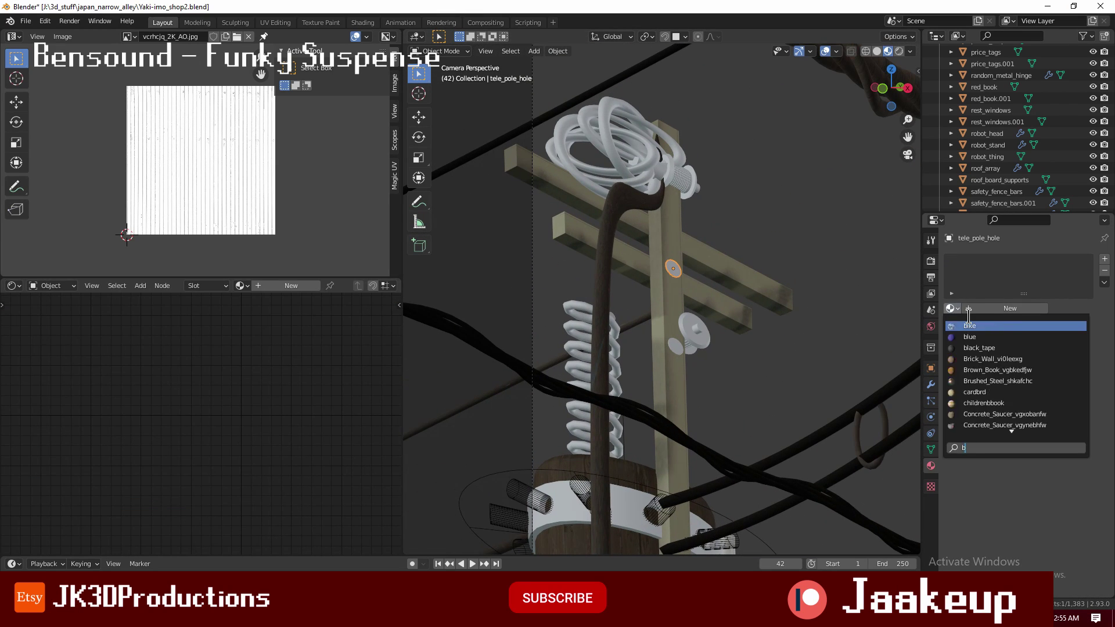
left_click(616, 157)
left_click(952, 308)
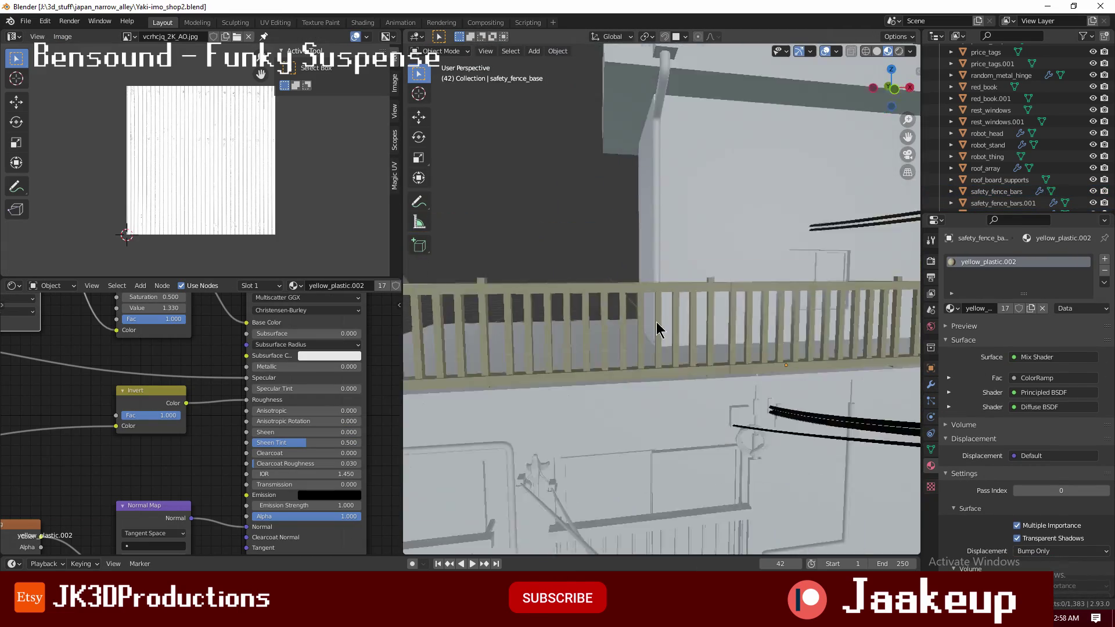
- Select safety_fence_bars.001 and enter Edit Mode to inspect its UVs in another editor
left_click(656, 366, "shift")
key("Tab")
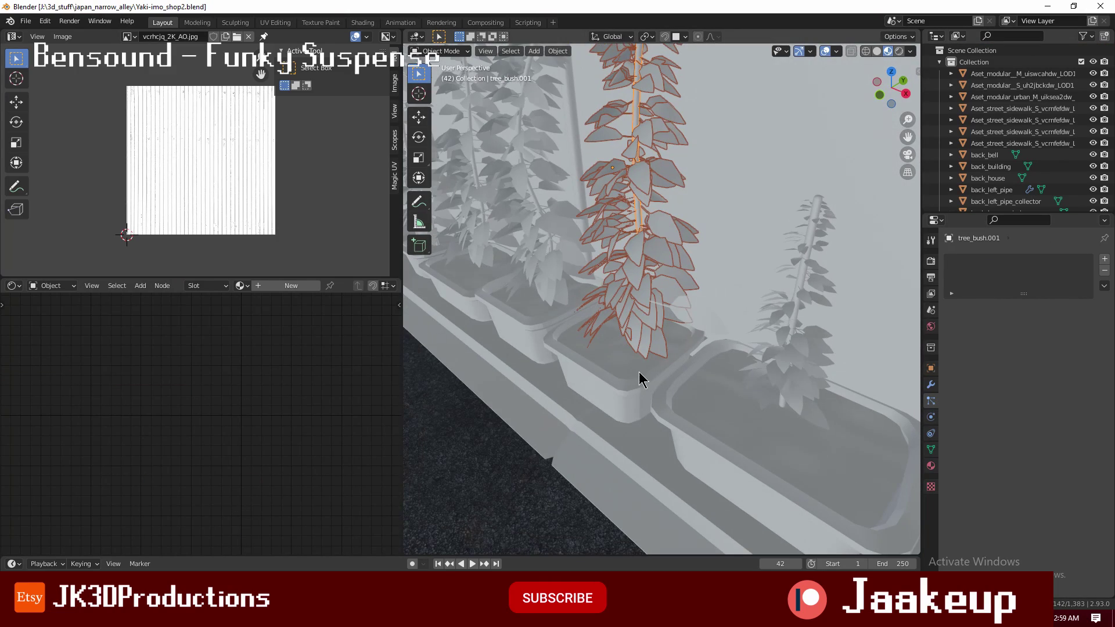
left_click(79, 383)
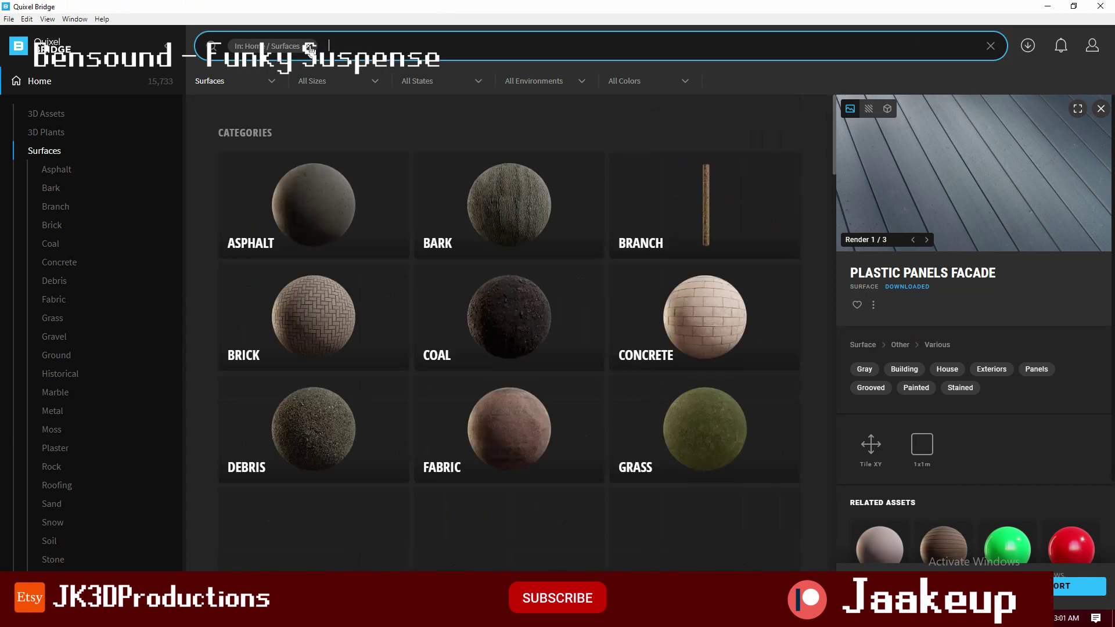
- Browse Bridge to Atlases > Vine > Leaf and select the Devil's Ivy atlas
left_click(40, 81)
left_click(311, 212)
scroll(843, 328, "down", 3)
scroll(630, 378, "down", 5)
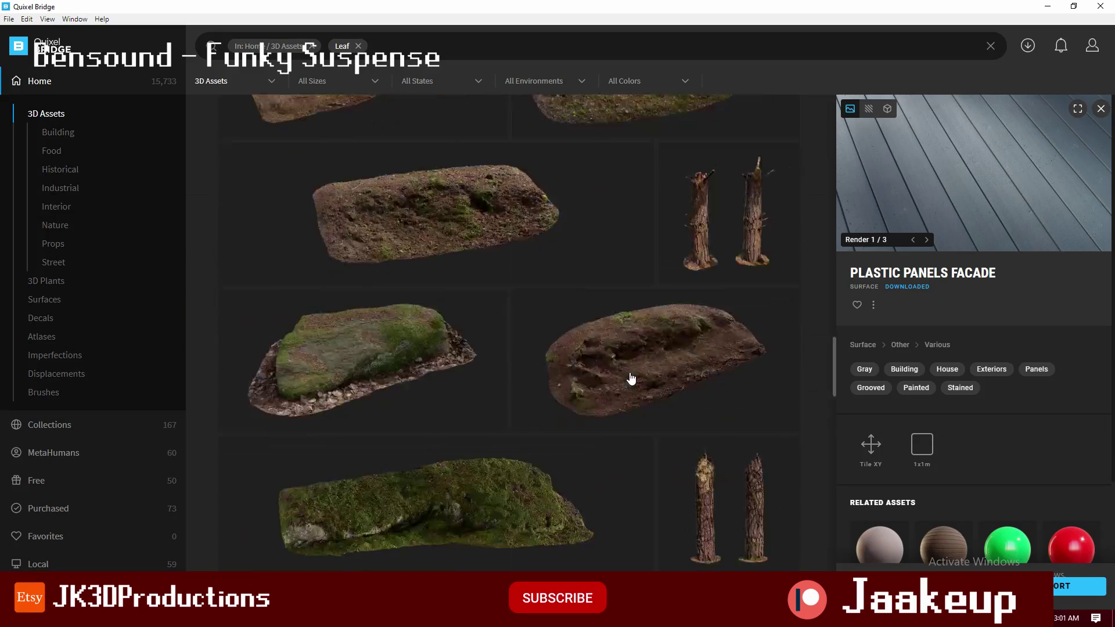
scroll(629, 378, "down", 5)
scroll(630, 378, "up", 15)
left_click(41, 336)
scroll(502, 316, "down", 5)
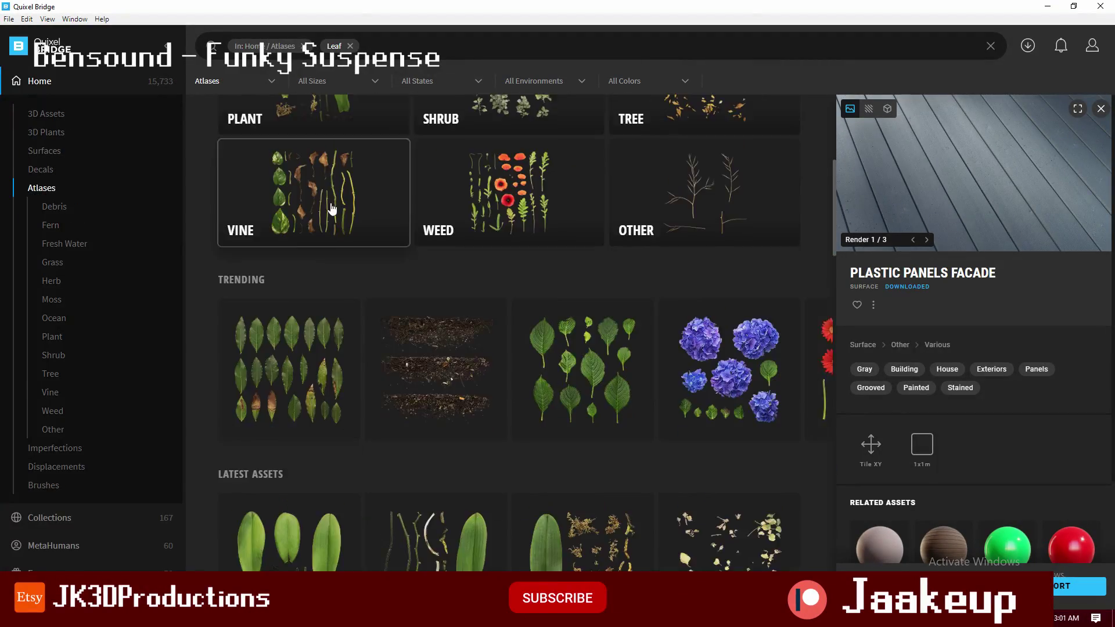
left_click(331, 209)
left_click(665, 232)
left_click(279, 452)
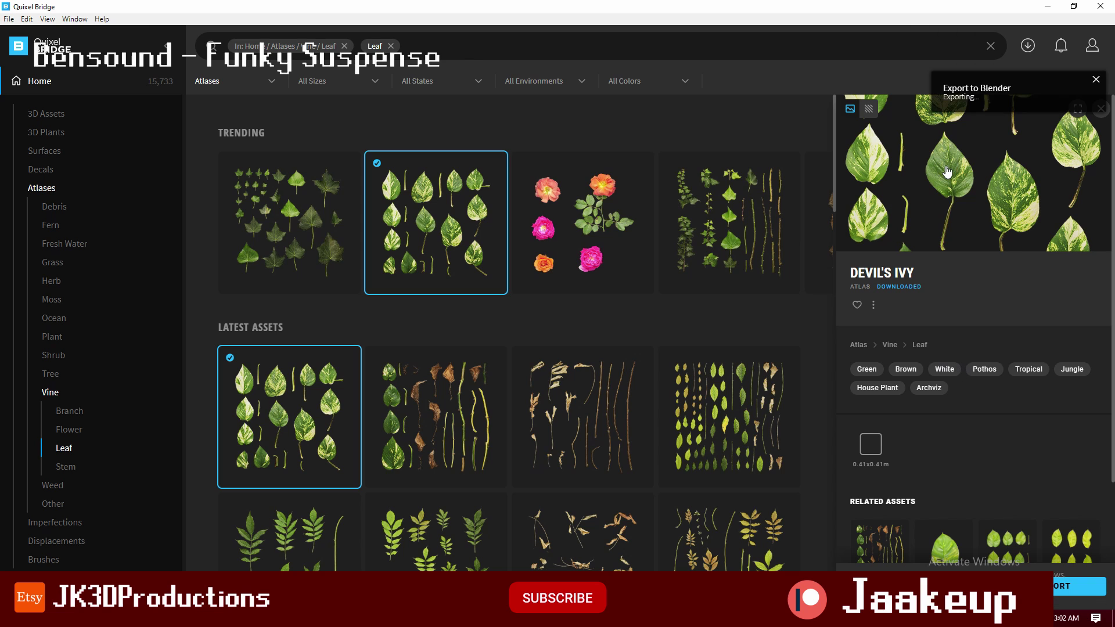
- Assign the existing Devil's_Ivy material to the potted plant's leaves
left_click(1049, 7)
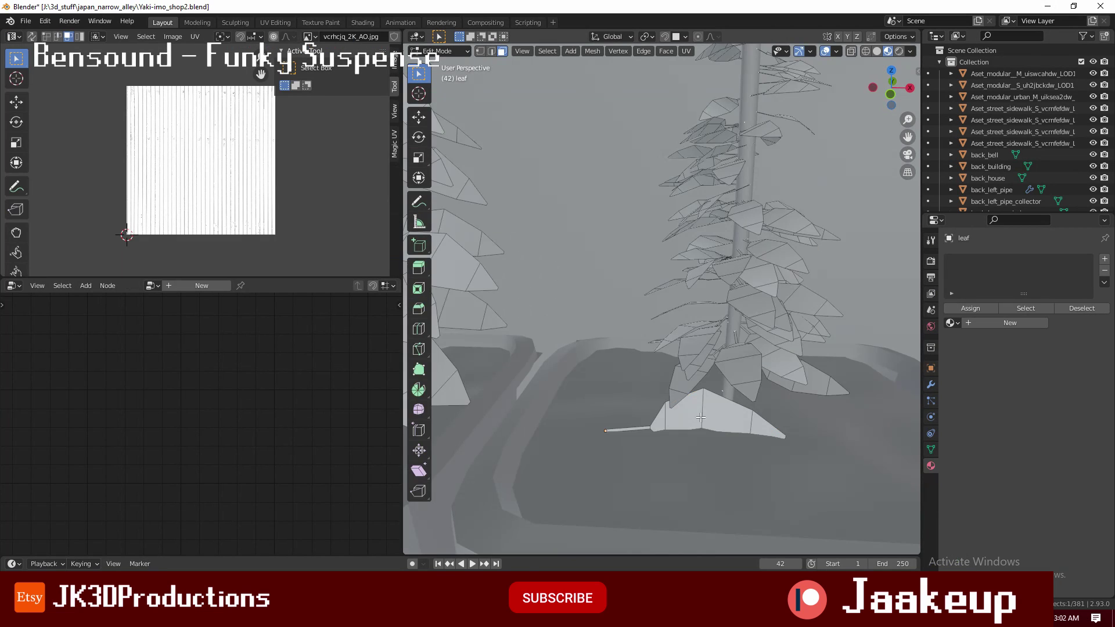
left_click(294, 286)
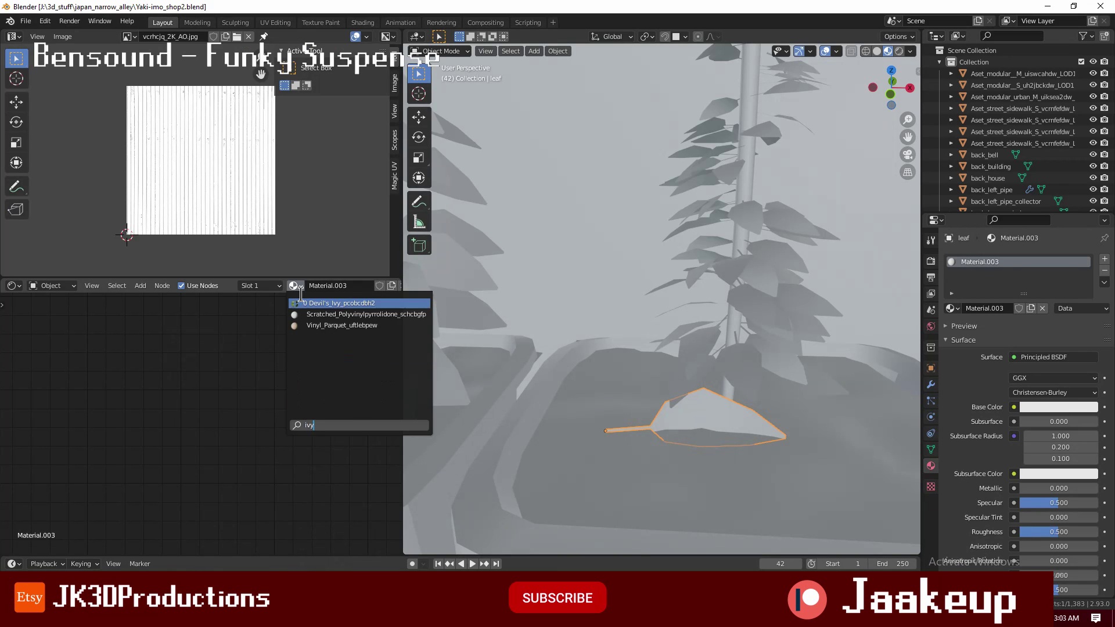
left_click(325, 305)
scroll(216, 439, "up", 3)
scroll(217, 440, "up", 6)
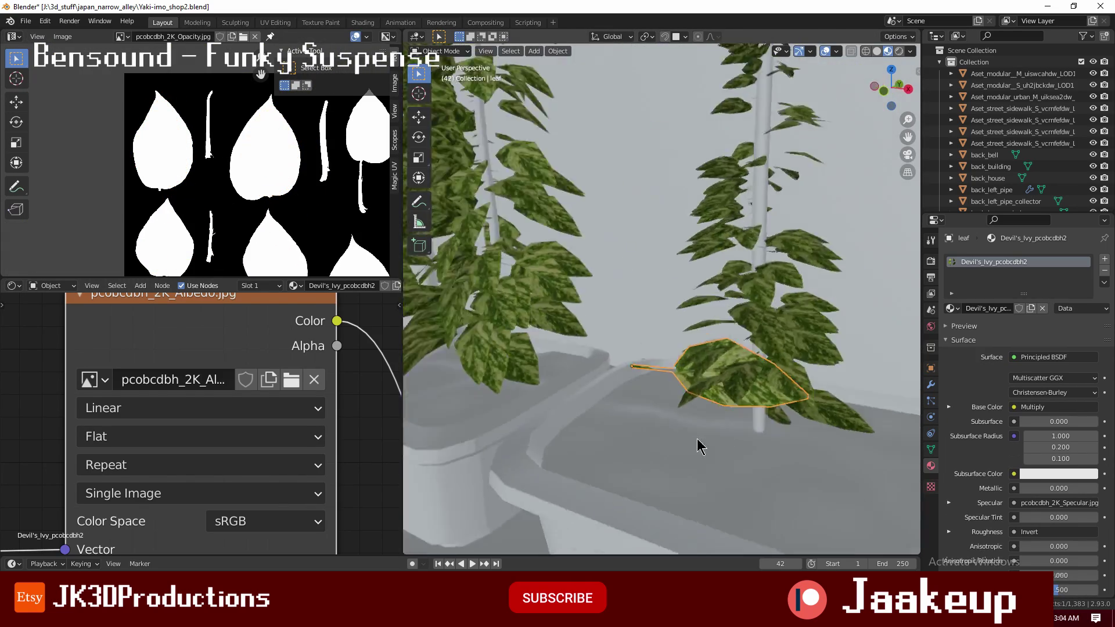
- In Edit Mode, move the leaf UVs onto a single leaf of the atlas
key("Tab")
key("Tab")
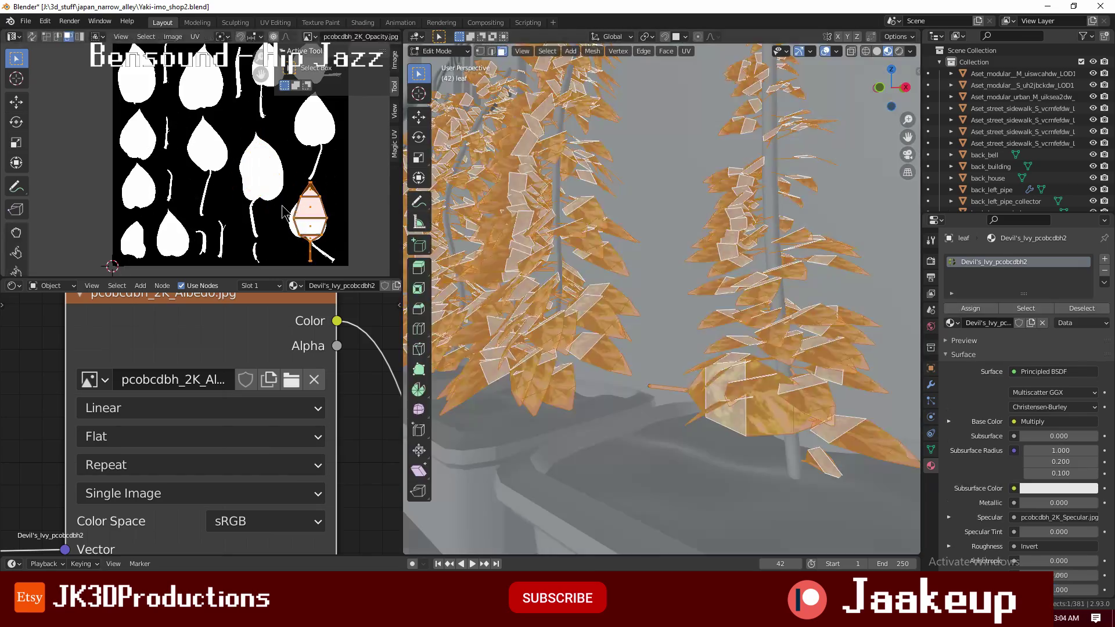
scroll(238, 223, "up", 3)
key("g")
left_click(241, 224)
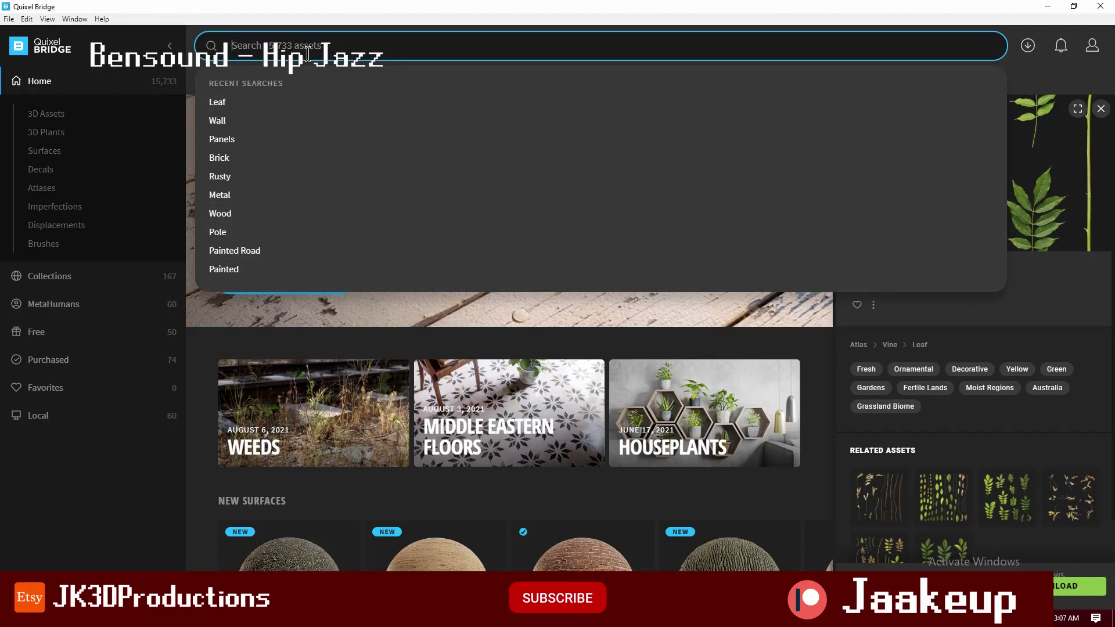
- Search 'Dirt', narrow to Ground surfaces, and select Forest Floor
type("Dirt")
key("Return")
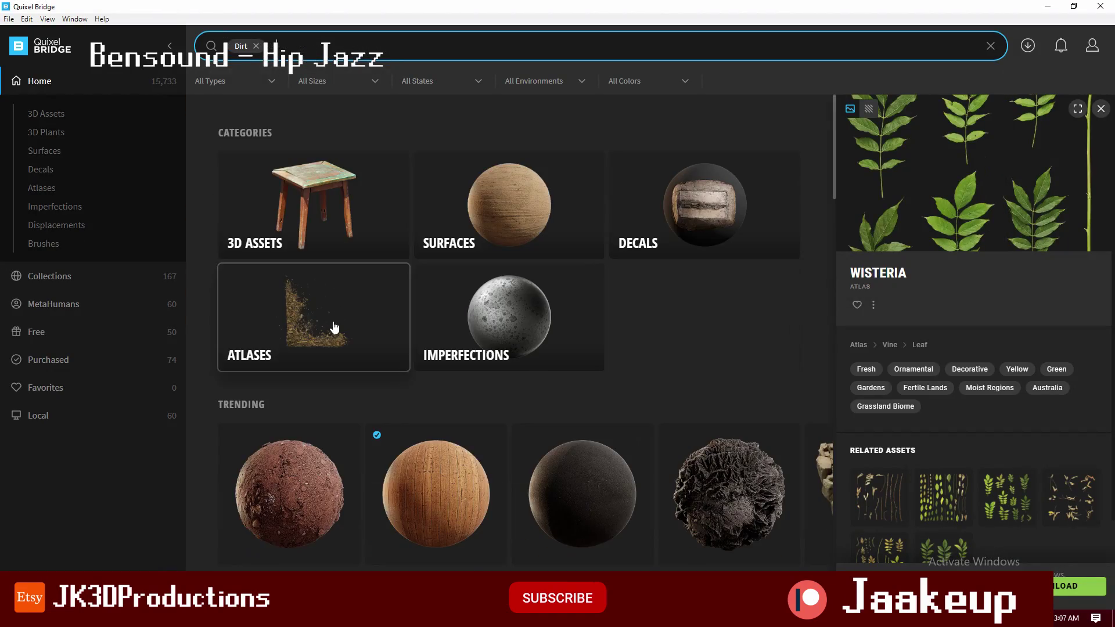
left_click(334, 327)
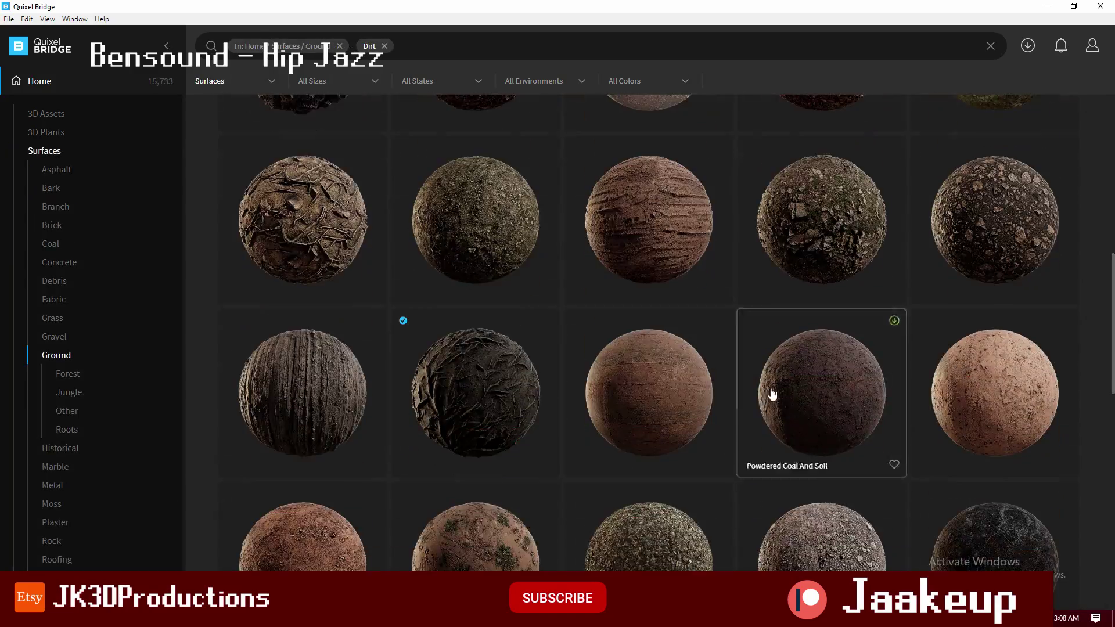
scroll(481, 381, "down", 3)
scroll(491, 458, "down", 2)
left_click(491, 458)
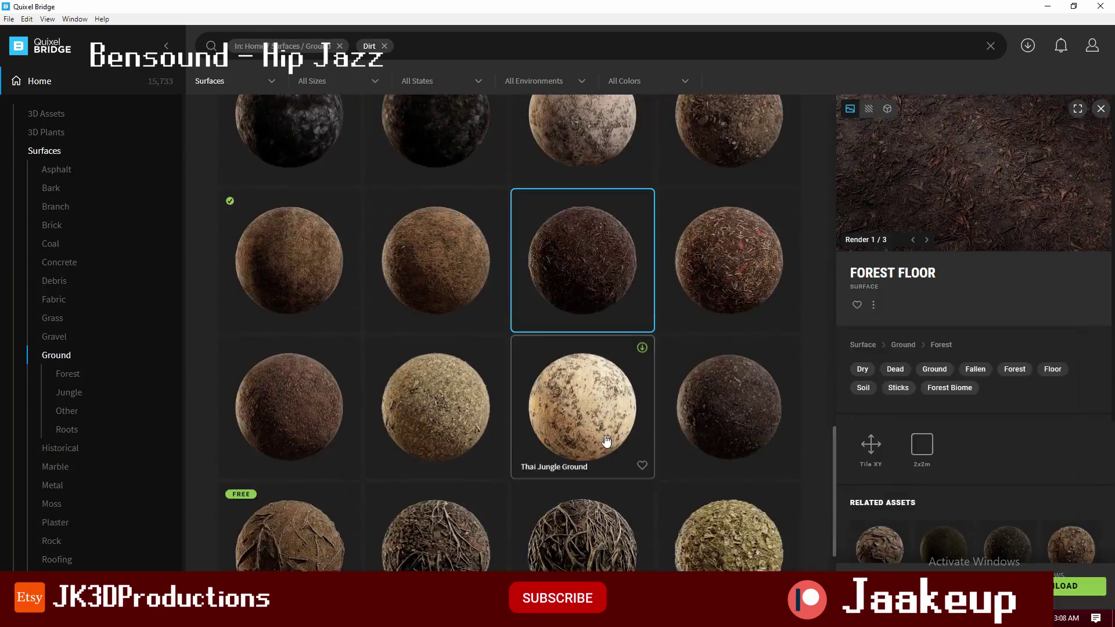
scroll(349, 426, "down", 2)
scroll(704, 304, "up", 2)
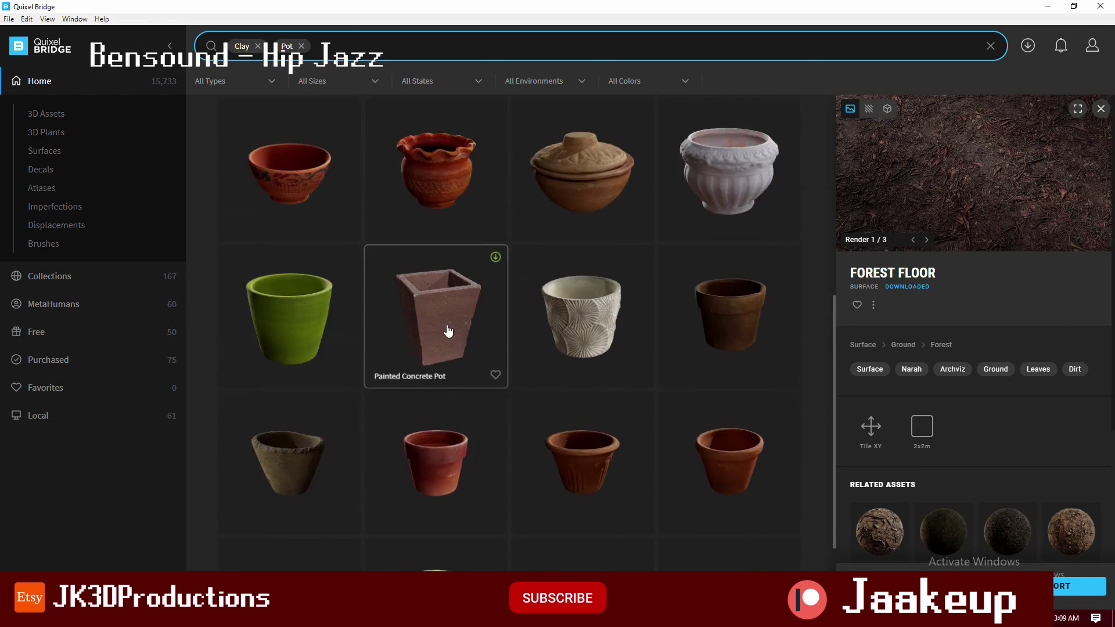
- Select the Dry Mud Wall plaster surface, then search Bridge for 'Air'
left_click(481, 231)
left_click(336, 416)
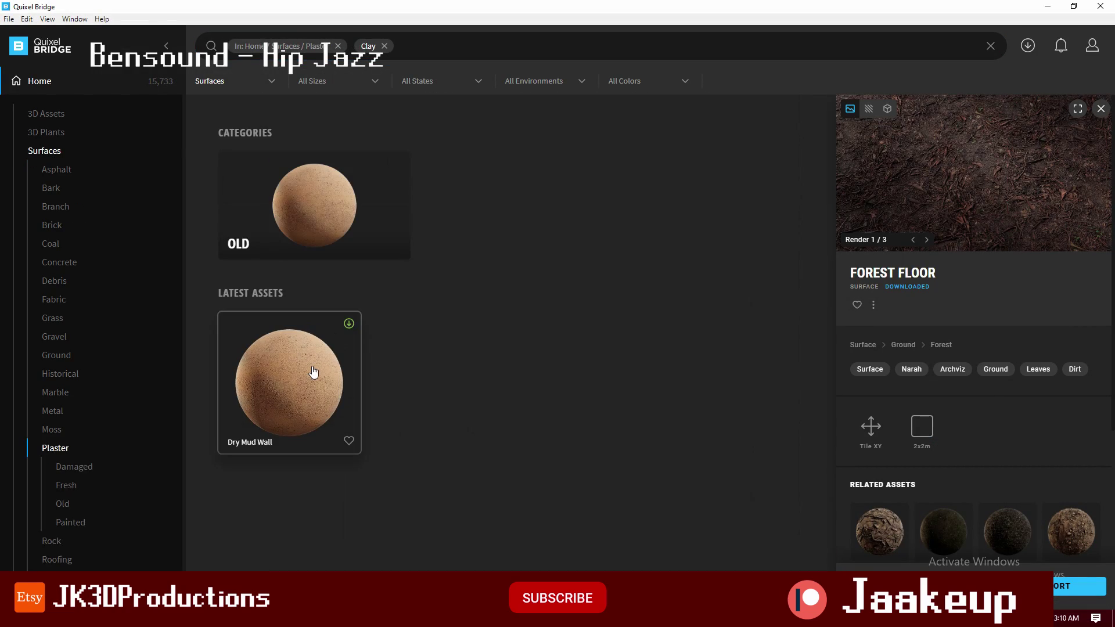
left_click(314, 372)
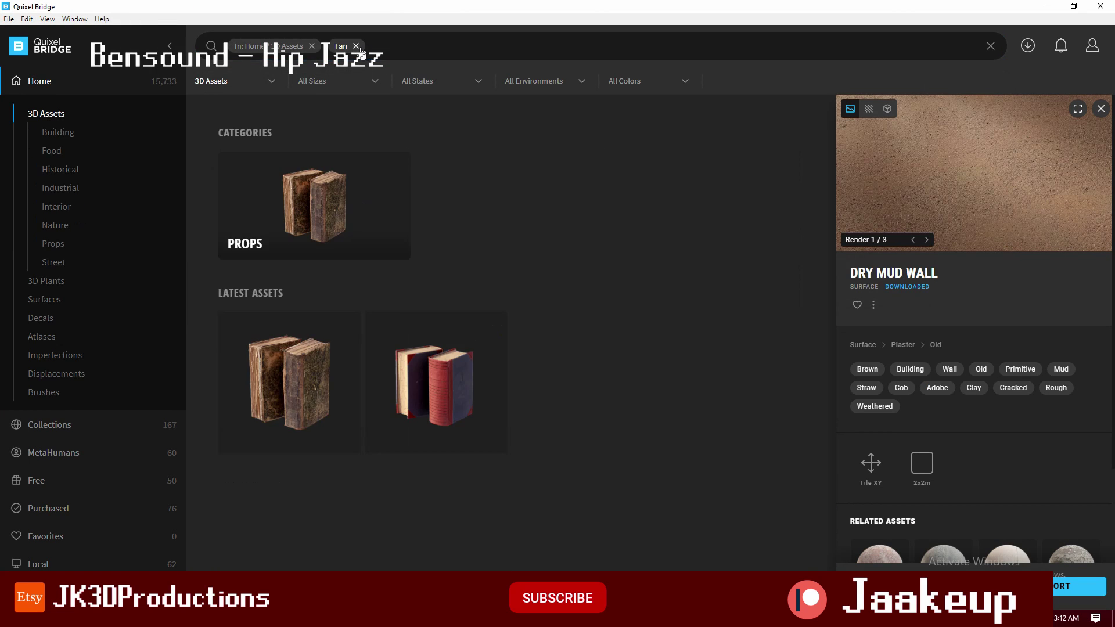
type("Air")
key("Return")
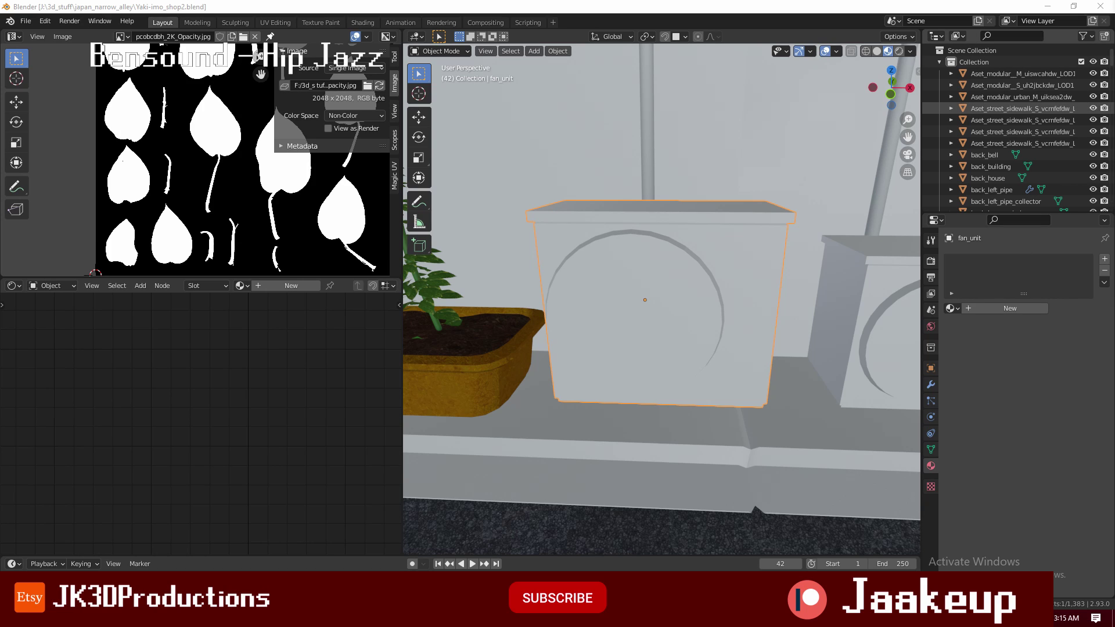
- Apply the acunityfan.jpg air-conditioner photo to the isolated fan_unit and frame it from the camera
key("KP_1")
key("KP_Divide")
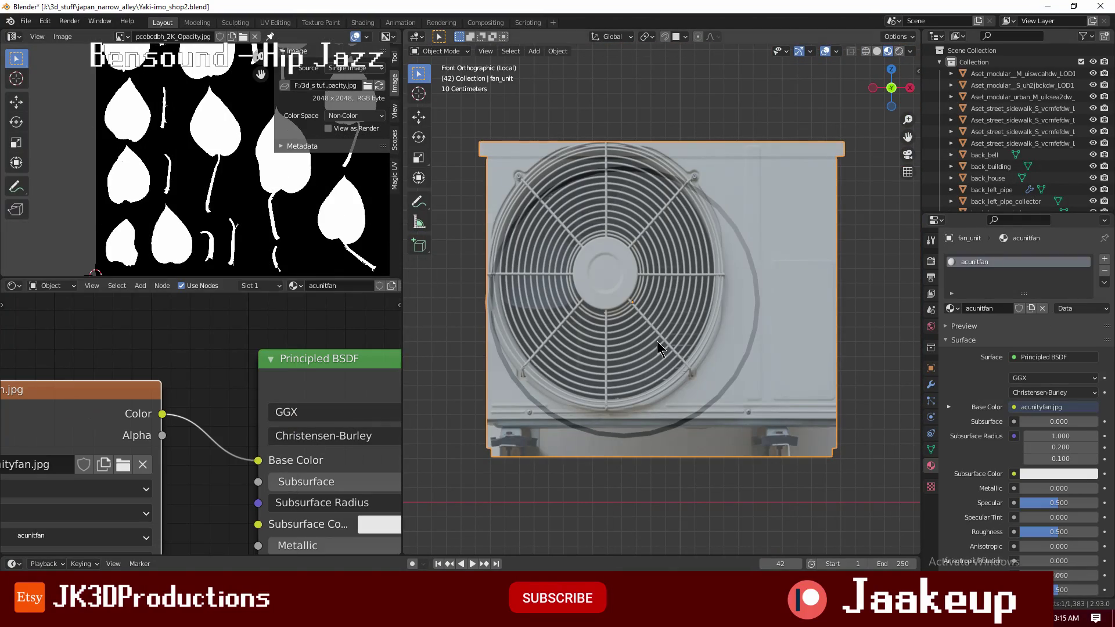
key("Return")
key("KP_Divide")
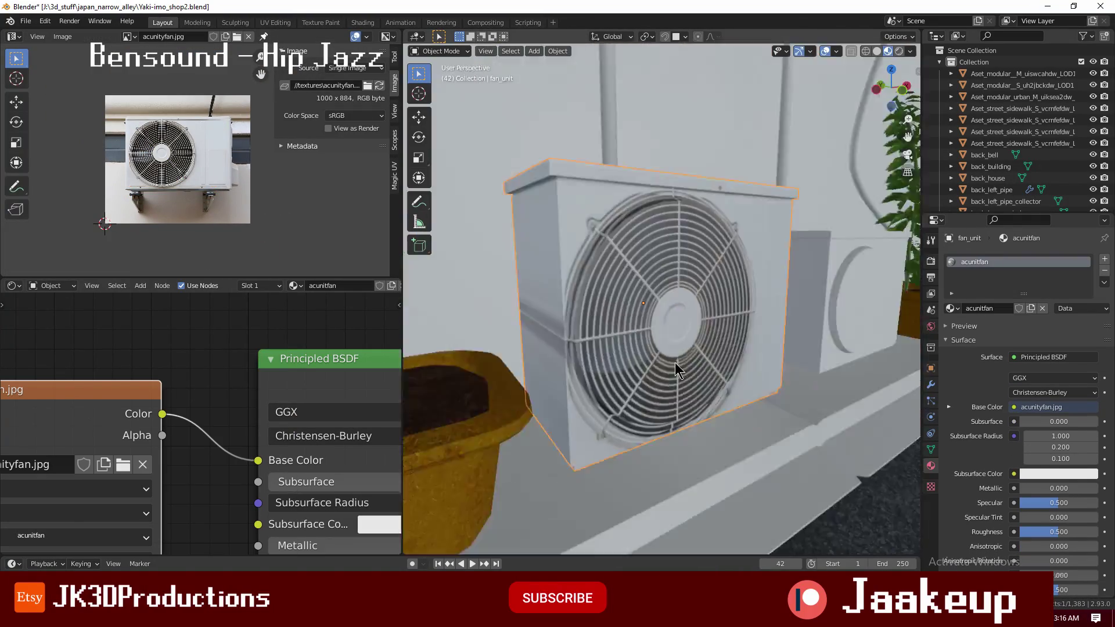
key("KP_0")
key("KP_Decimal")
- Fit the fan unit's UVs to the photo and duplicate the fan unit
key("Tab")
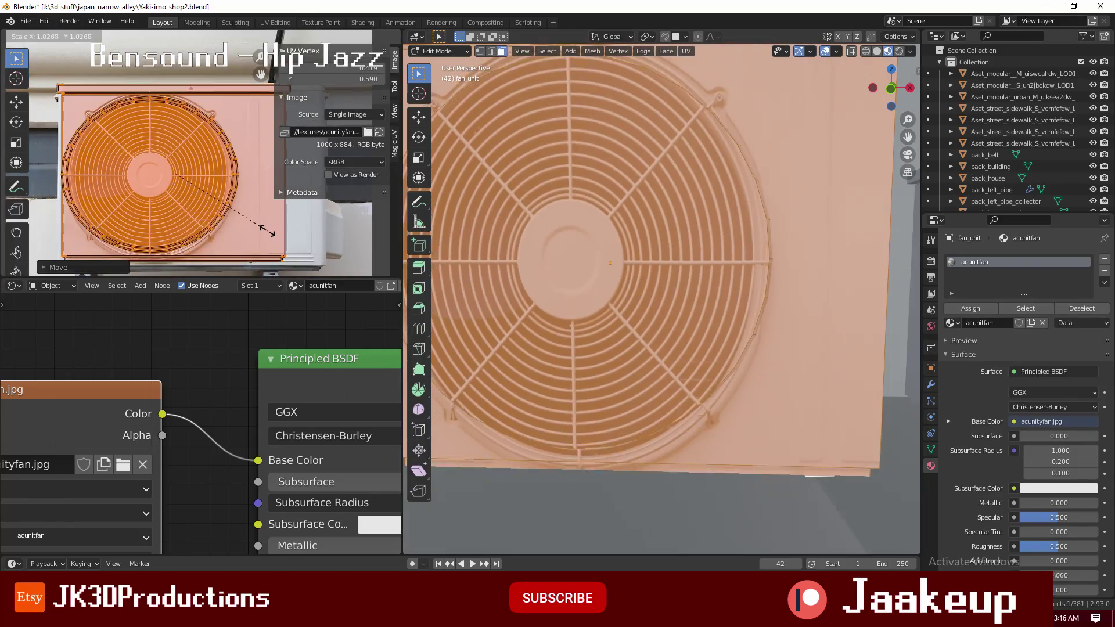
key("Tab")
scroll(635, 323, "down", 4)
key("shift+d")
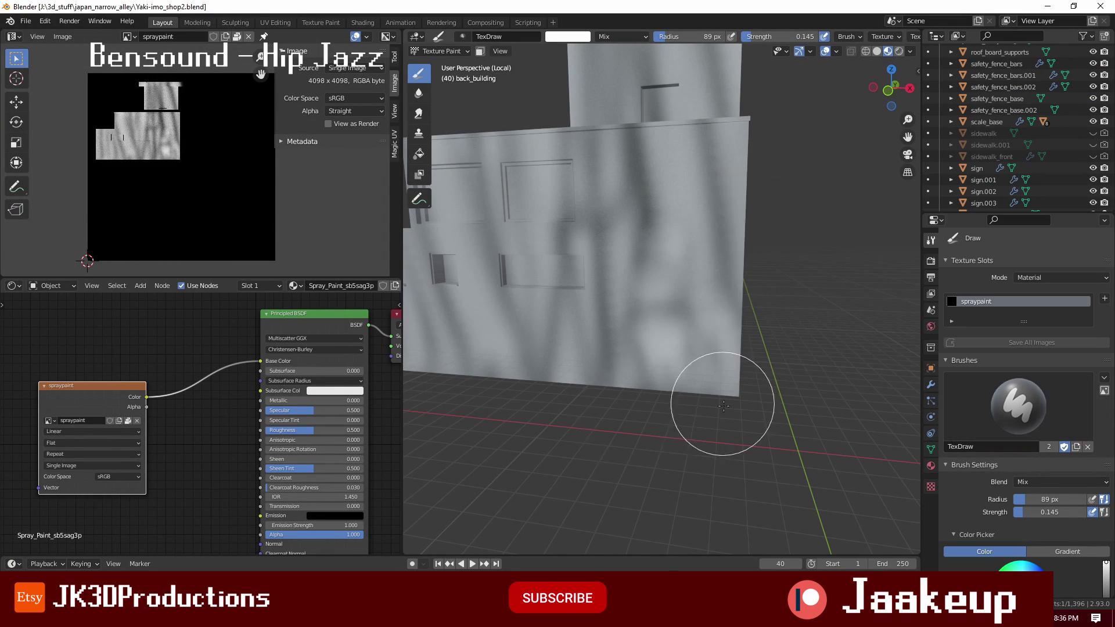
scroll(695, 368, "down", 3)
scroll(694, 368, "down", 3)
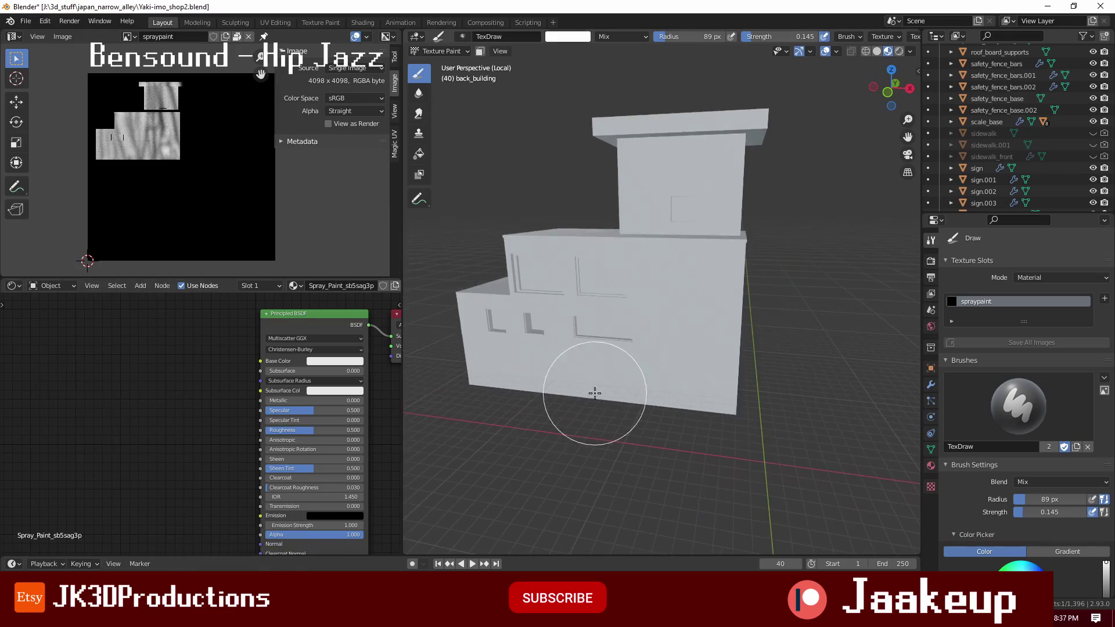
left_click(513, 311)
- Search Quixel Bridge for 'plaster' surfaces
left_click(347, 46)
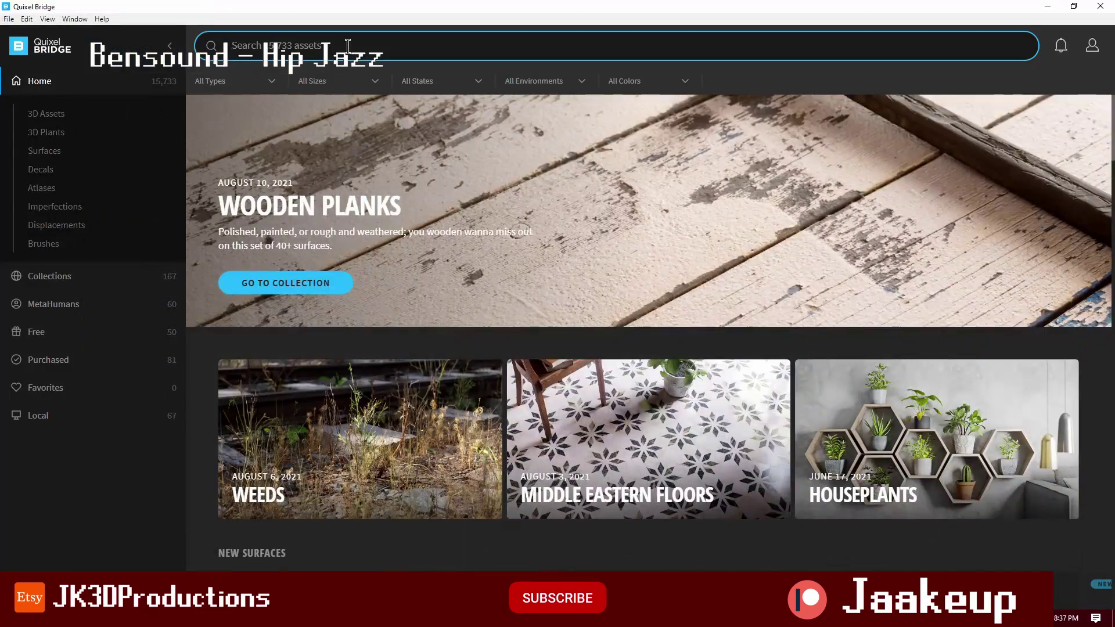
type("plaster")
key("Return")
- Browse the plaster results and assign Damaged Concrete Wall to the back building
left_click(316, 399)
scroll(323, 311, "down", 5)
scroll(323, 311, "down", 5)
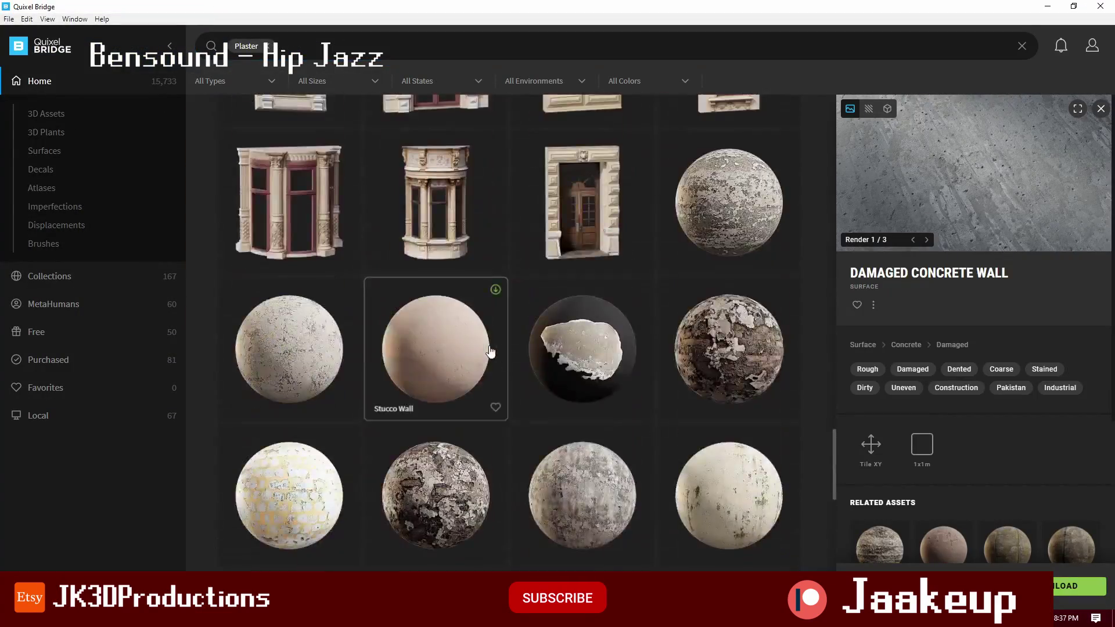
scroll(769, 336, "down", 3)
scroll(639, 360, "down", 5)
scroll(627, 384, "down", 3)
scroll(598, 360, "down", 3)
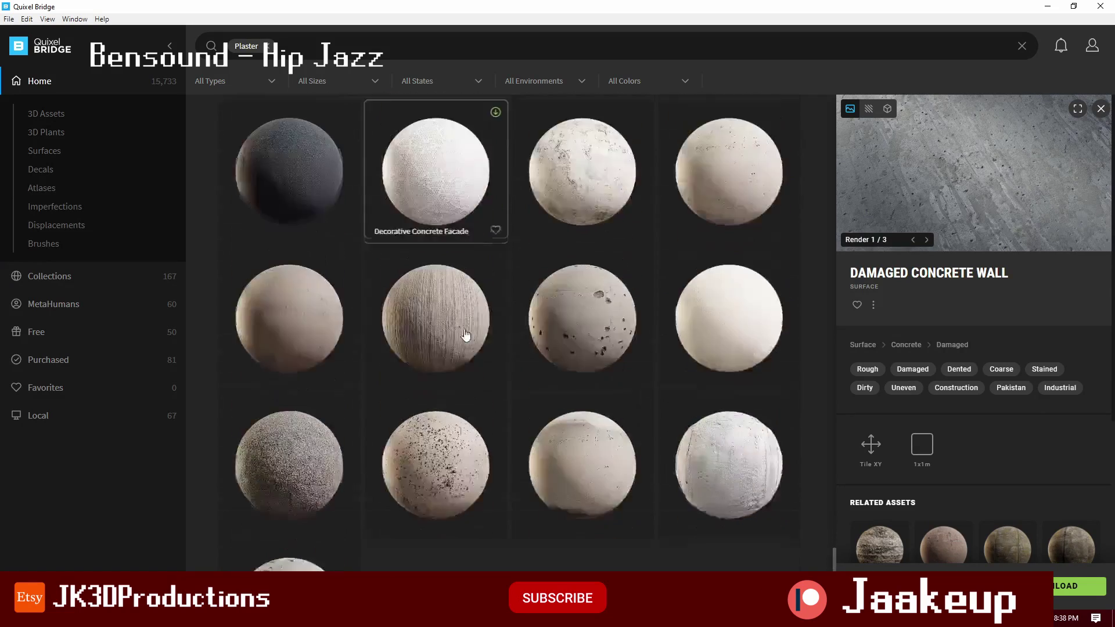
scroll(464, 334, "down", 2)
scroll(465, 334, "down", 2)
scroll(465, 334, "down", 3)
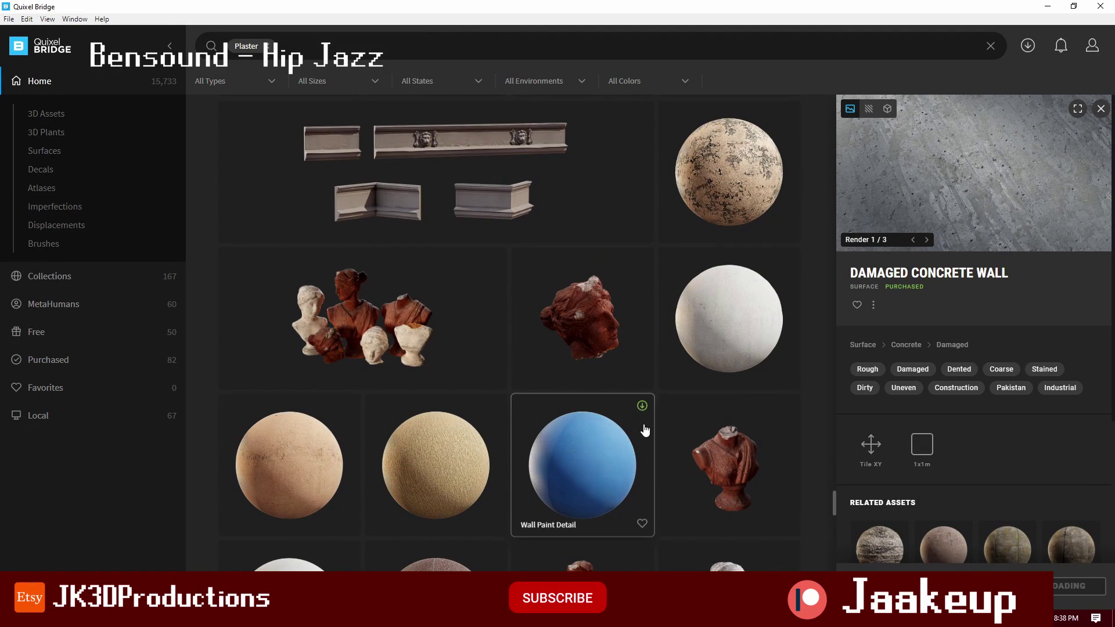
left_click(572, 468)
left_click(458, 462)
scroll(464, 460, "down", 3)
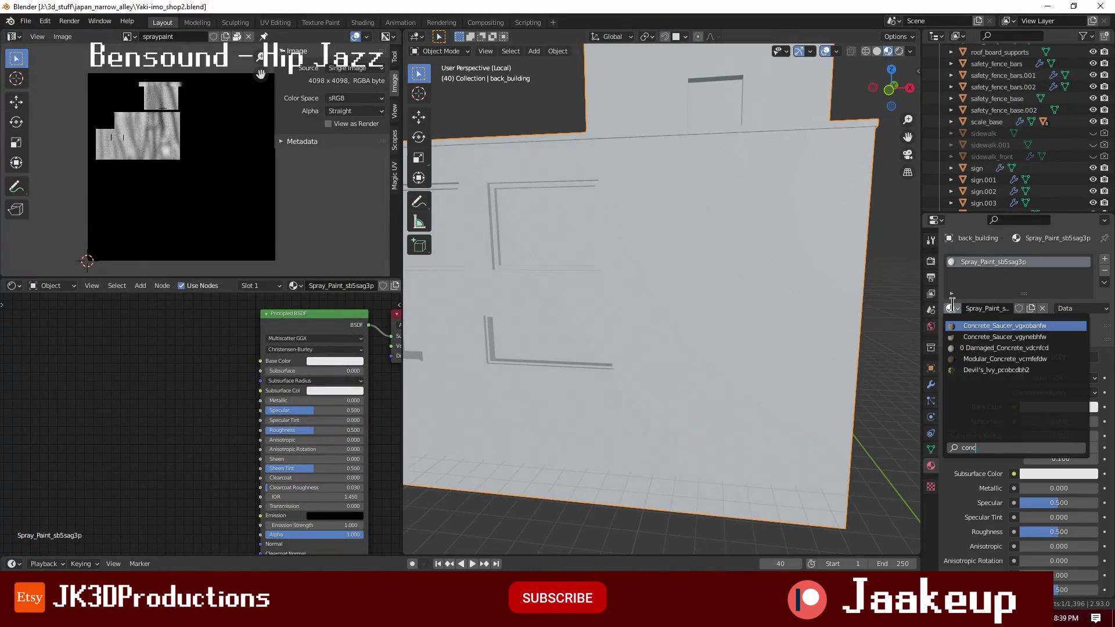
left_click(1008, 348)
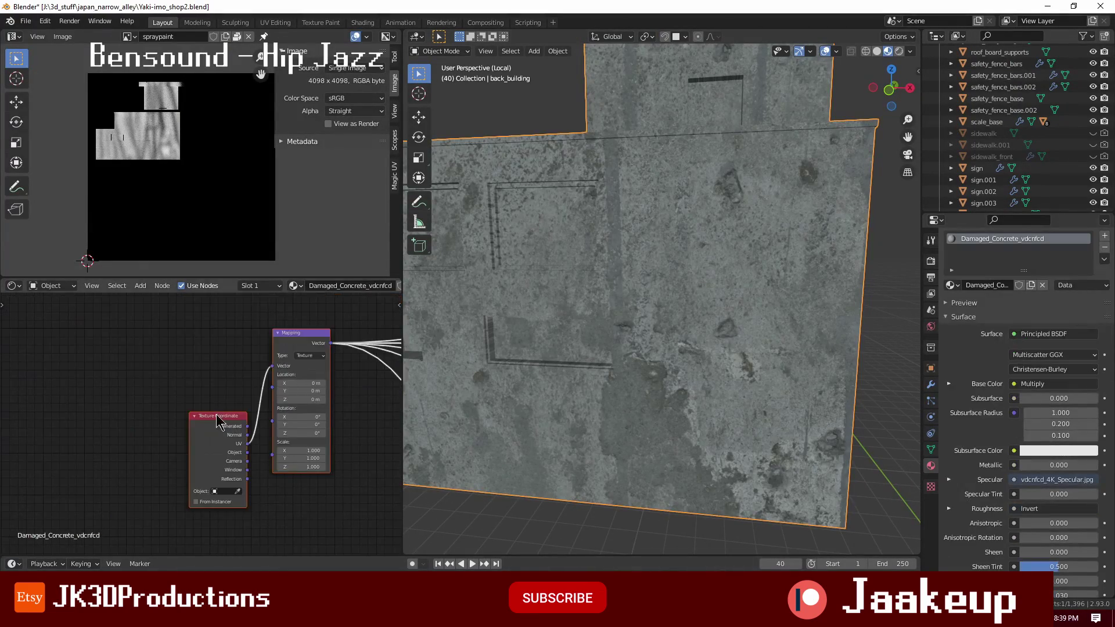
- Scroll back up in the Blender window
scroll(204, 473, "up", 3)
scroll(204, 473, "up", 4)
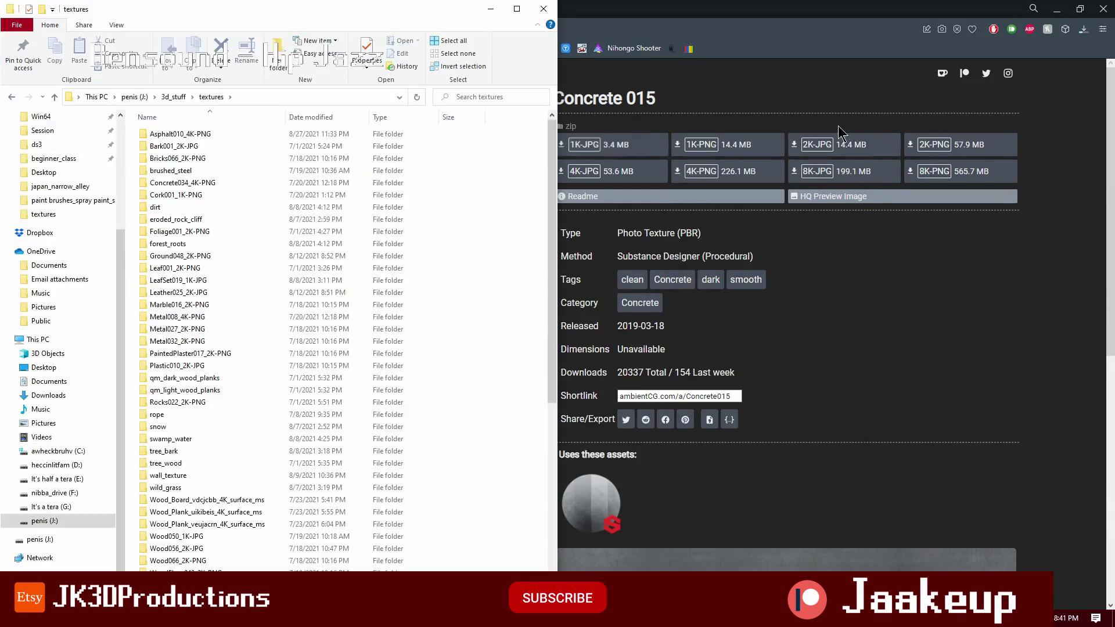
- Return to the Opera browser to watch the Concrete015_4K-PNG.zip download
left_click(1084, 29)
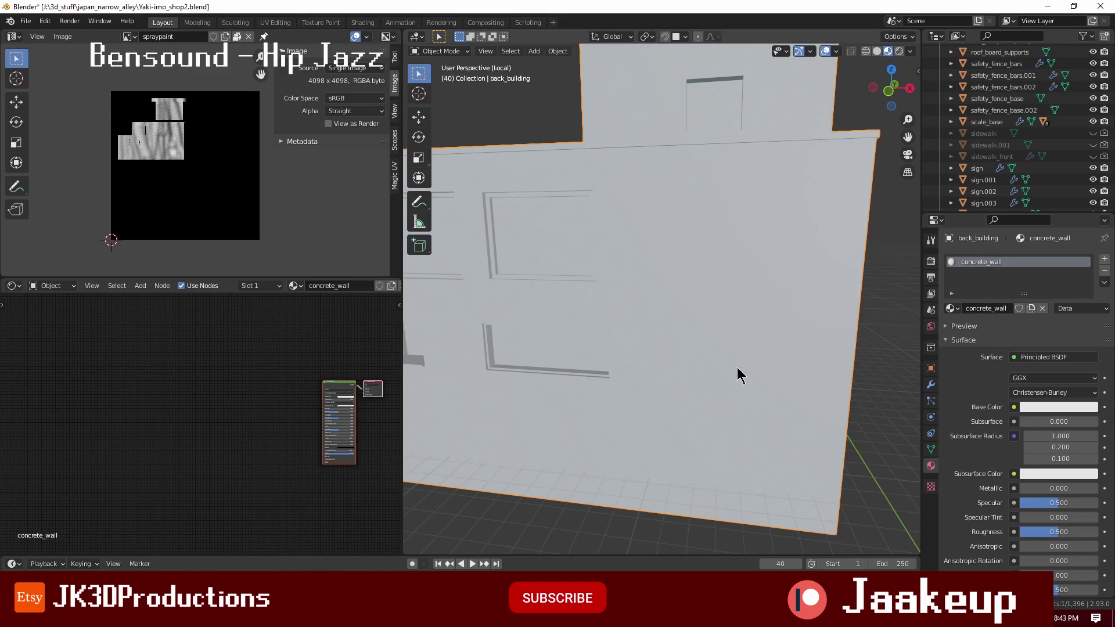
- Load the Concrete015 maps onto the wall, lighten its ColorRamp tint, and view through the camera
scroll(377, 383, "up", 5)
key("ctrl+shift+t")
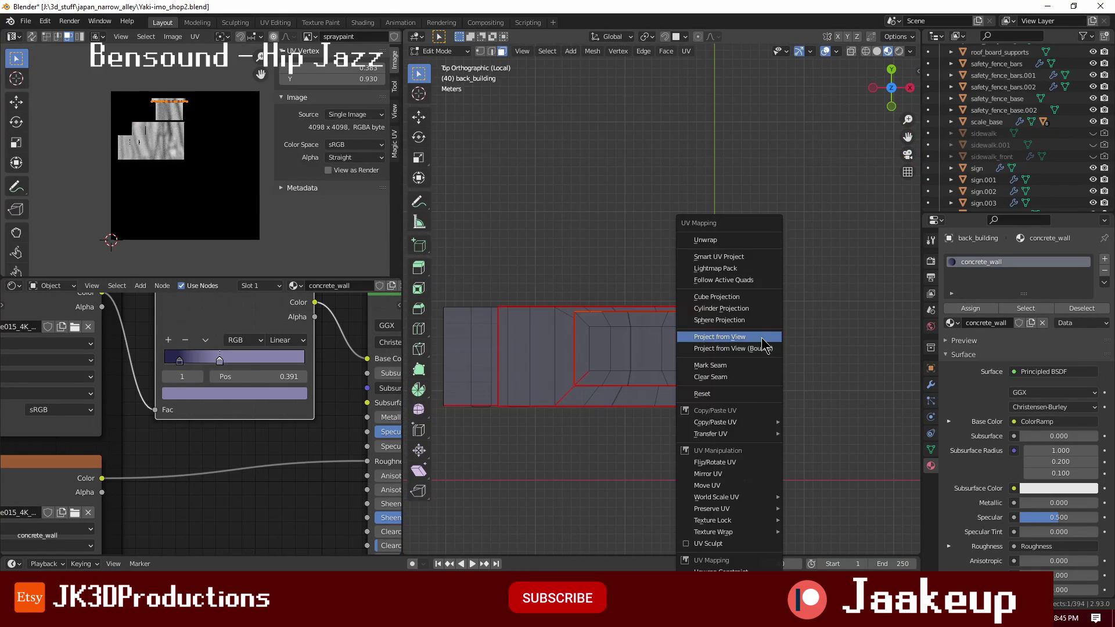
mouse_move(180, 361)
left_mouse_down()
mouse_move(244, 363)
mouse_move(216, 366)
left_mouse_up()
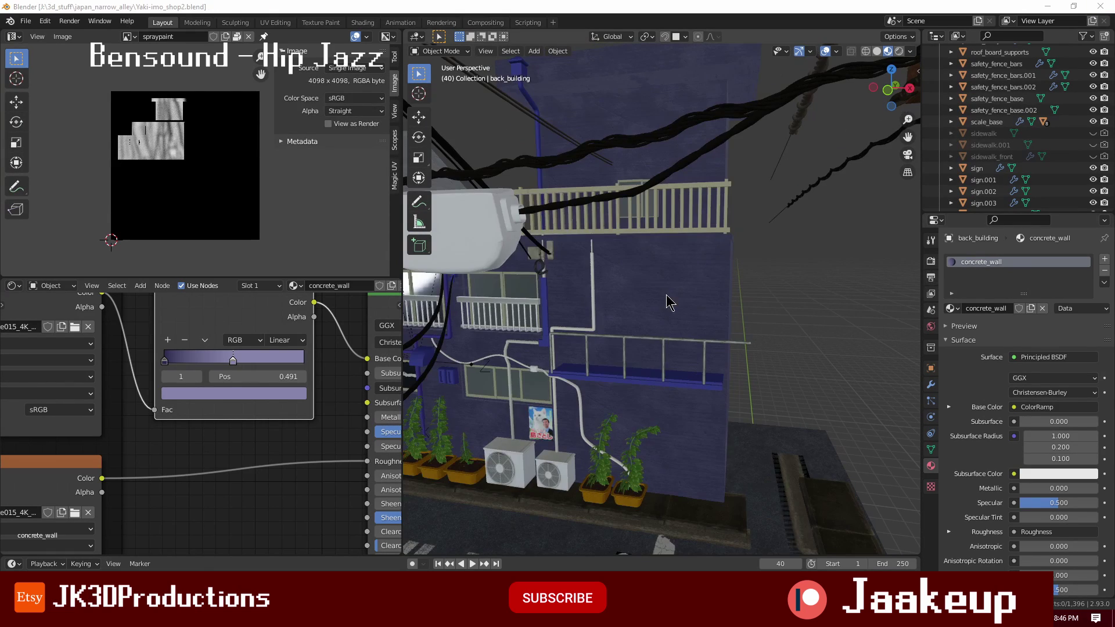
key("KP_0")
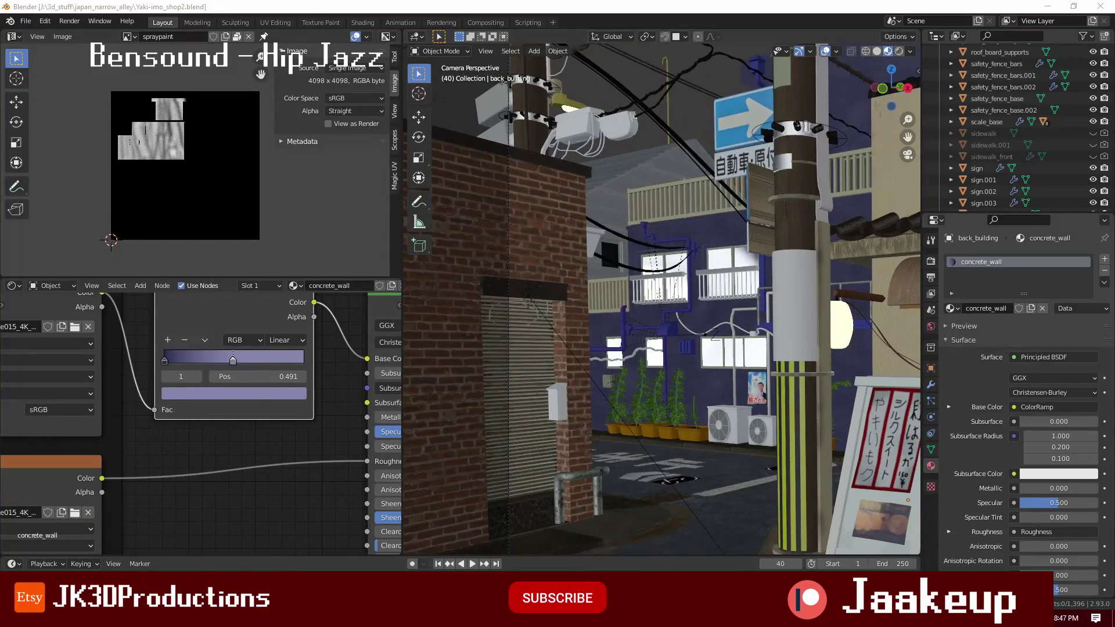
- Select the pole's wire boxes, UV-unwrap their entire meshes, and leave local view
scroll(615, 144, "up", 3)
scroll(614, 145, "up", 2)
left_click(663, 369)
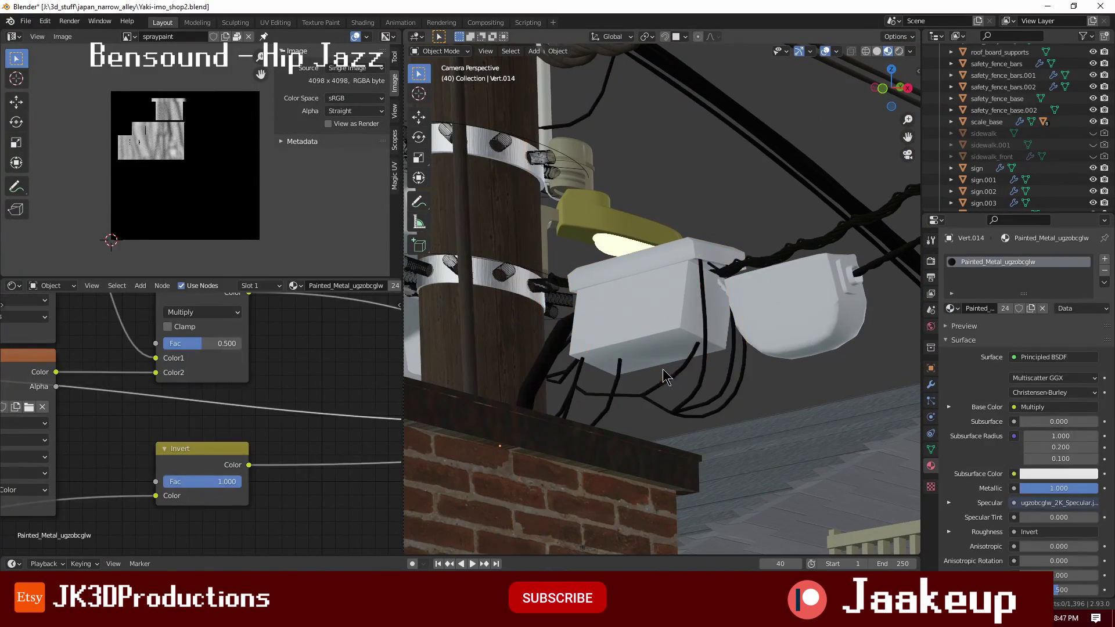
left_click(572, 327)
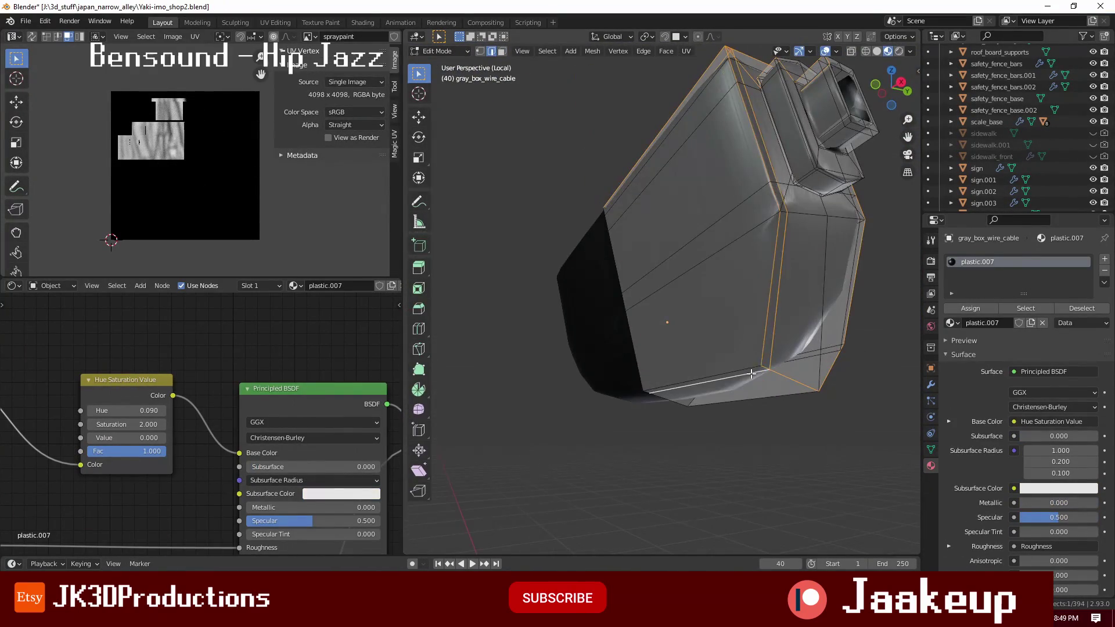
middle_click_drag(801, 394, 699, 350)
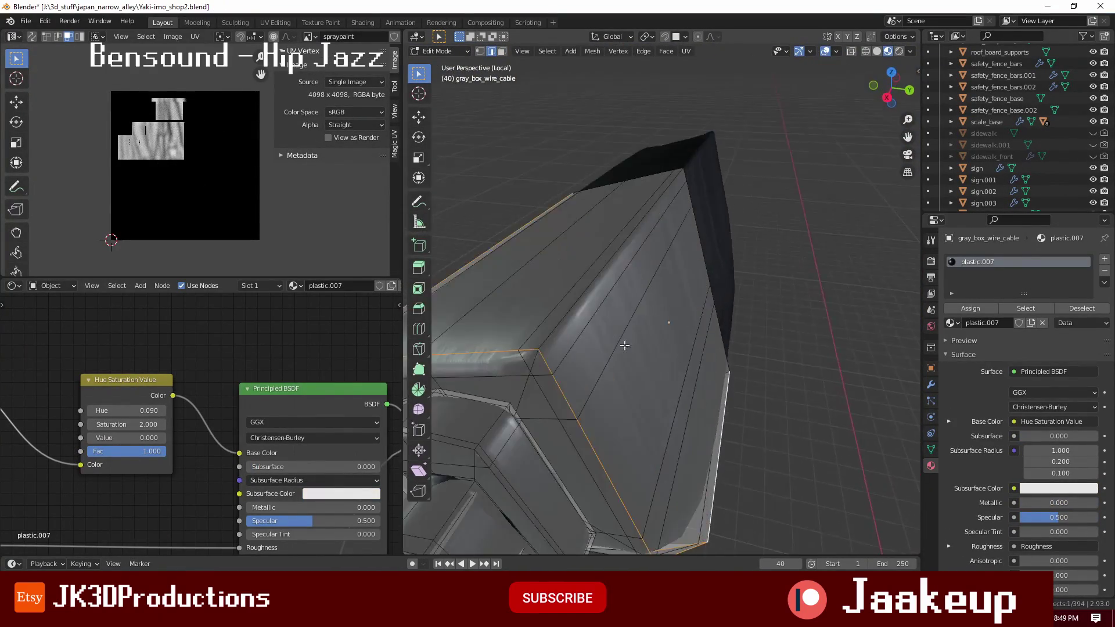
key("3")
key("a")
key("u")
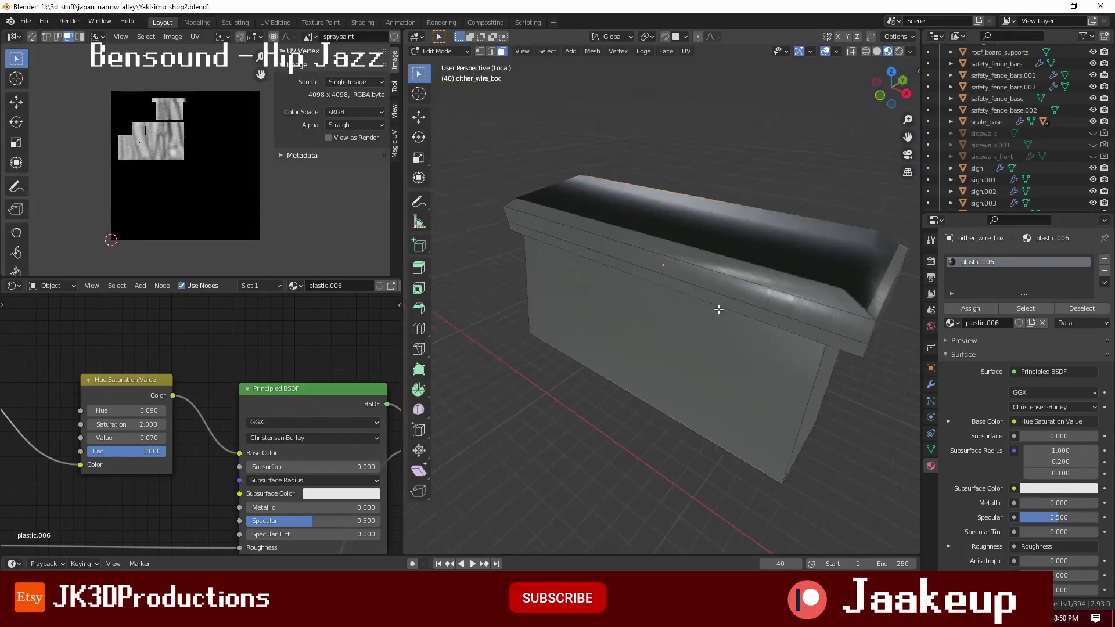
mouse_move(673, 161)
middle_mouse_down()
mouse_move(652, 242)
mouse_move(679, 260)
middle_mouse_up()
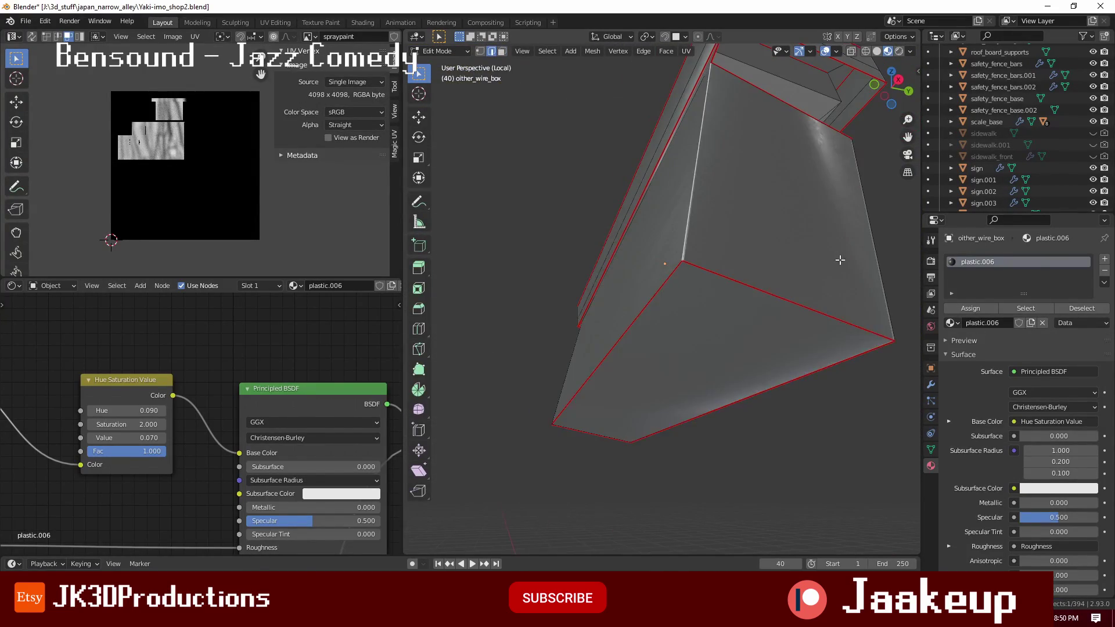
key("Tab")
key("KP_Divide")
left_click(931, 385)
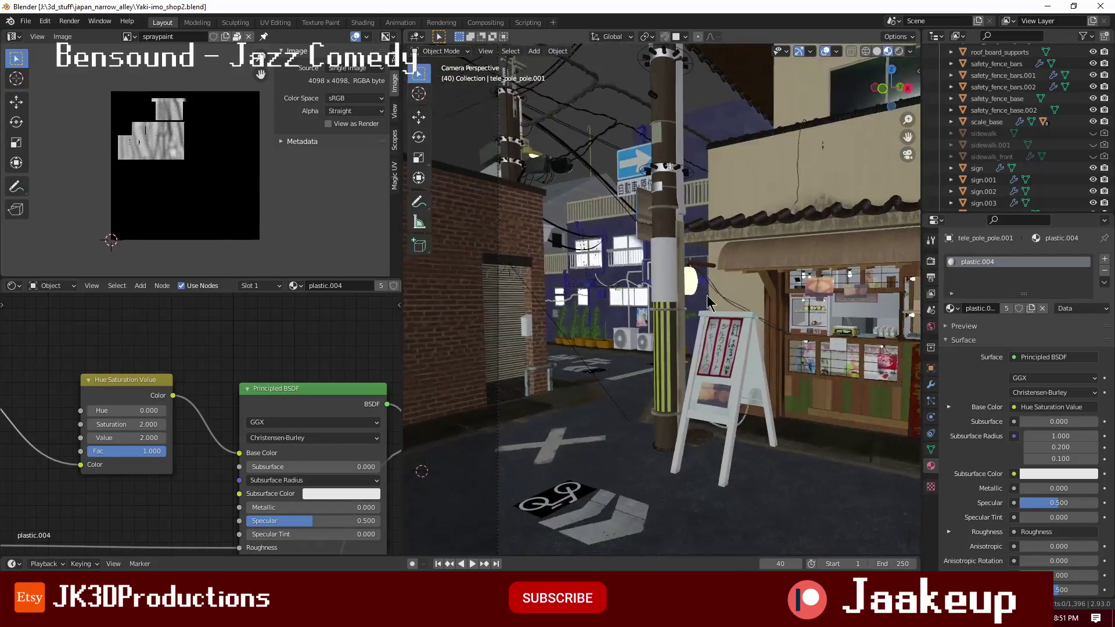
- Leave Edit Mode on the finished mailbox and save the blend file
key("alt+Tab")
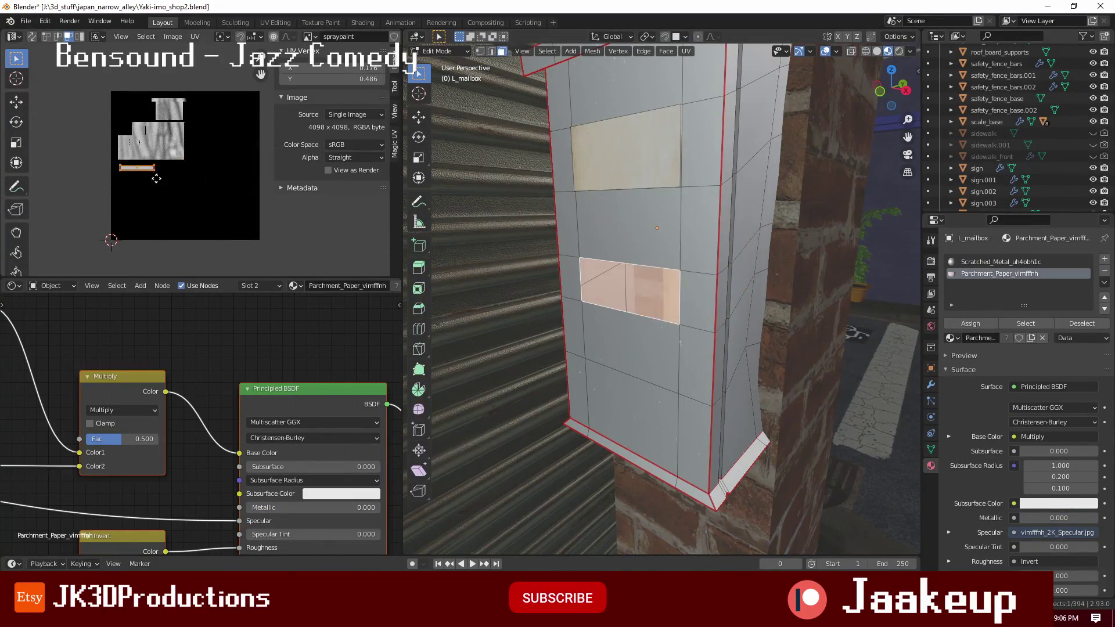
key("Tab")
key("ctrl+s")
- Remove the Bevel modifier from left_building and save again
scroll(673, 343, "down", 3)
scroll(673, 366, "down", 3)
scroll(680, 318, "down", 3)
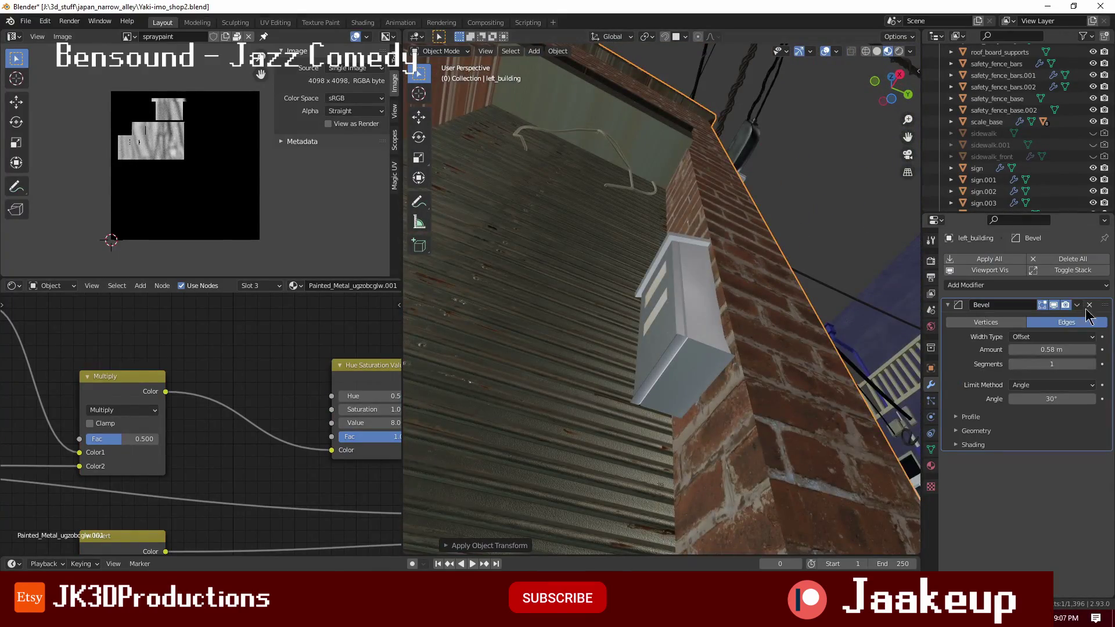
left_click(1089, 305)
key("ctrl+s")
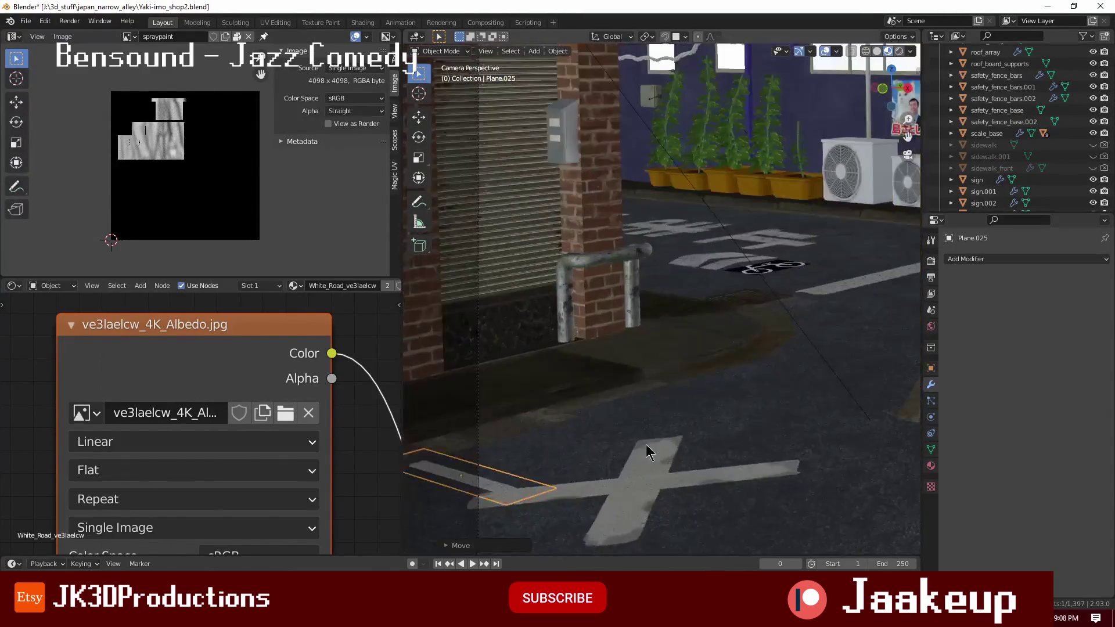
- Isolate left_building, open its Brick_Wall material and albedo image, and enter Edit Mode
key("s")
key("KP_Divide")
type("ugzobcglw")
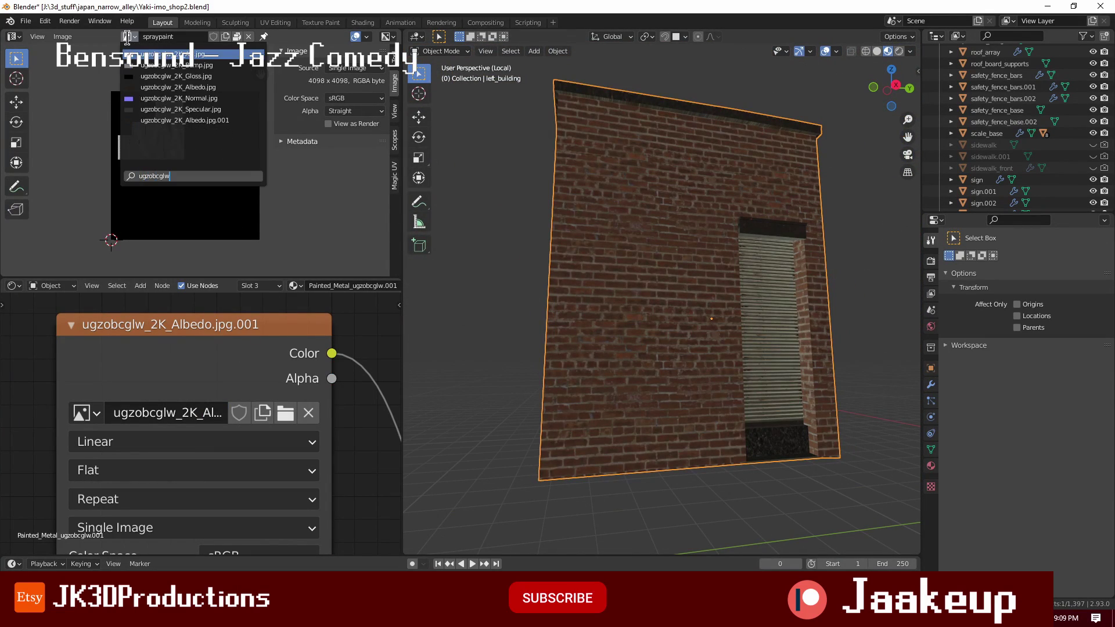
left_click(185, 120)
left_click(931, 466)
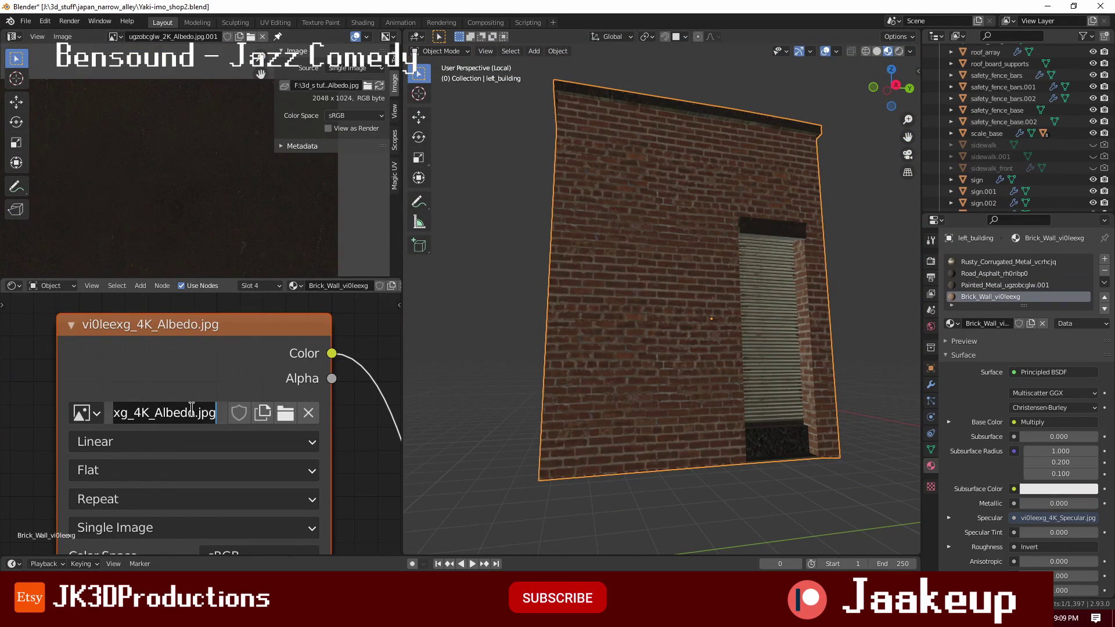
middle_click_drag(668, 319, 691, 302)
key("Tab")
- Unwrap the left building onto the bricks image and select the strip beside the shutter
key("a")
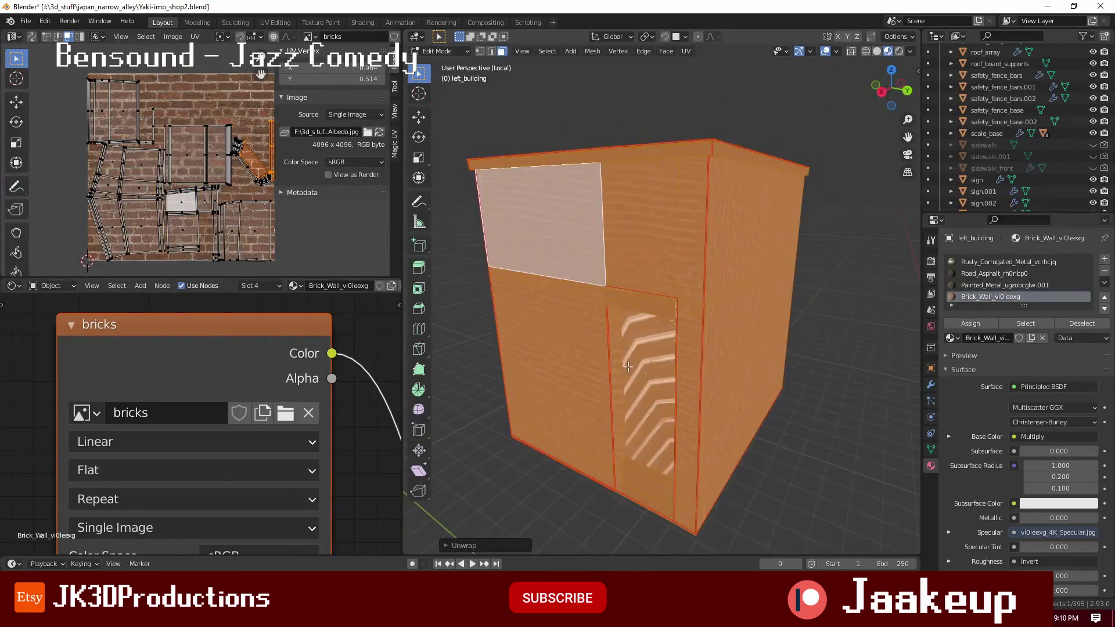
mouse_move(668, 361)
middle_mouse_down()
mouse_move(689, 382)
mouse_move(705, 350)
mouse_move(639, 337)
middle_mouse_up()
left_click(689, 382)
scroll(697, 360, "up", 5)
key("Tab")
- Choose a brush texture and paint grime strokes onto the brick wall
scroll(582, 330, "down", 5)
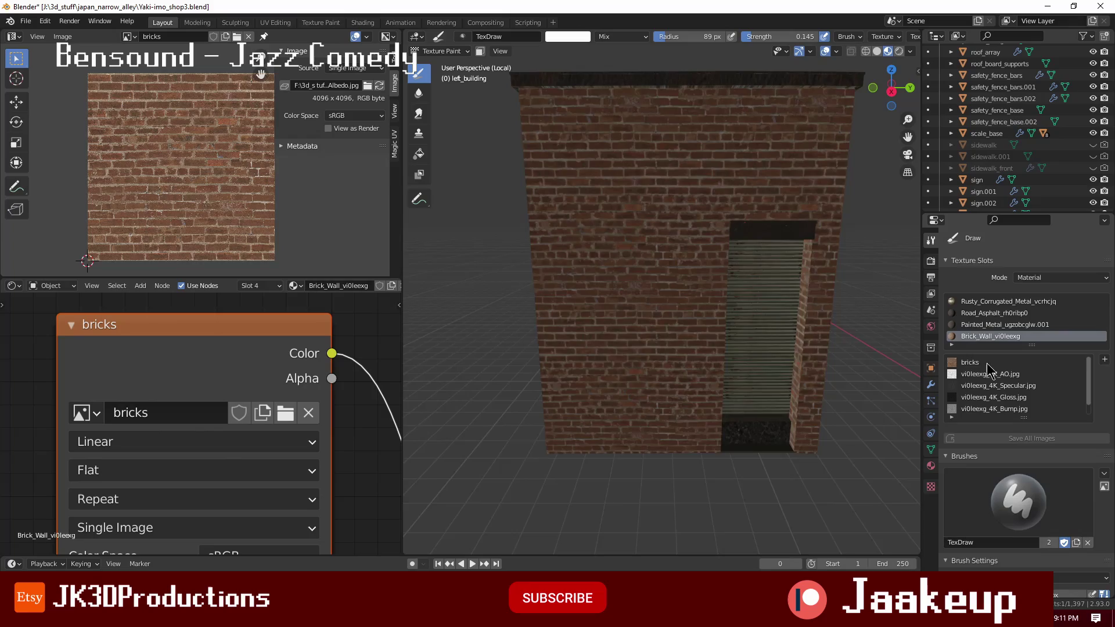
scroll(990, 370, "down", 5)
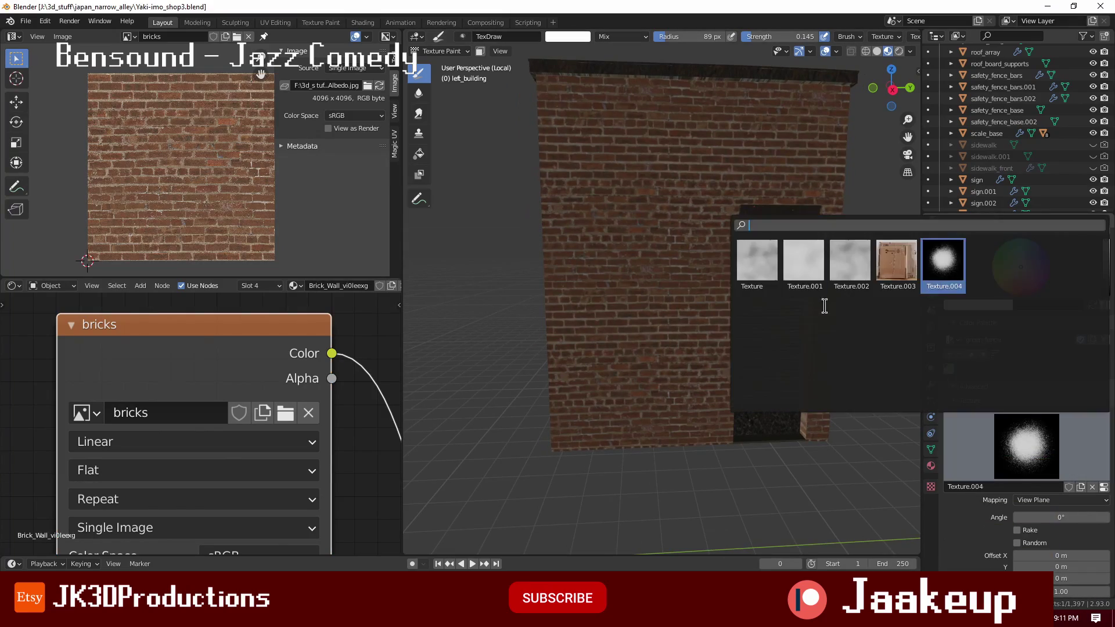
left_click(942, 262)
scroll(662, 261, "up", 4)
left_click_drag(639, 175, 726, 117)
key("ctrl+z")
key("ctrl+Tab")
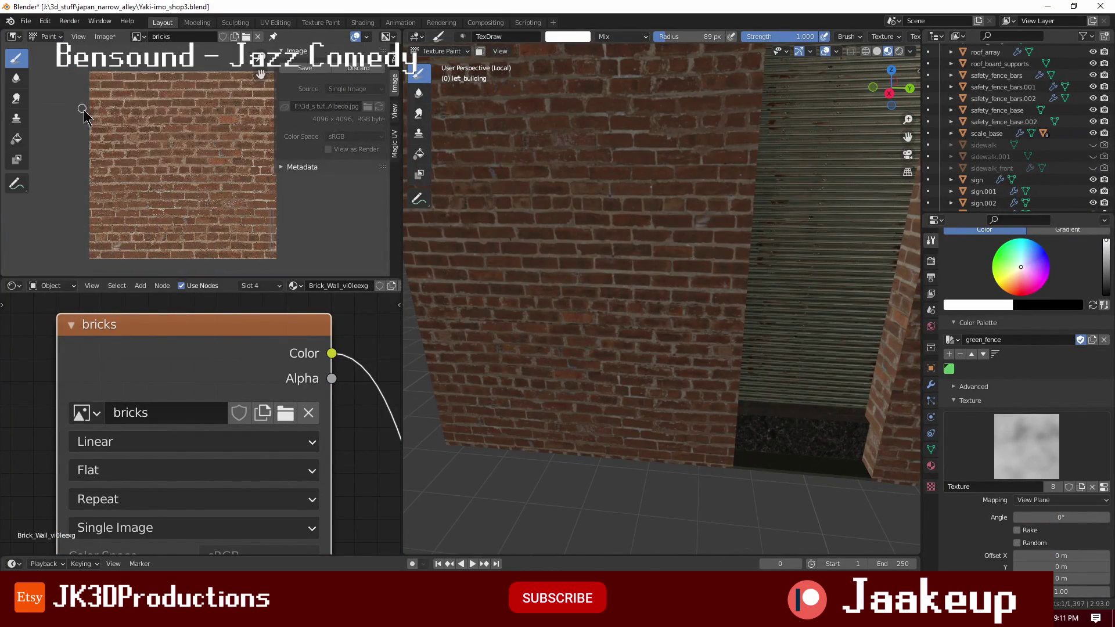
- Try the bricks image's Extension options, ending with it set back to Repeat
key("Tab")
scroll(515, 515, "down", 3)
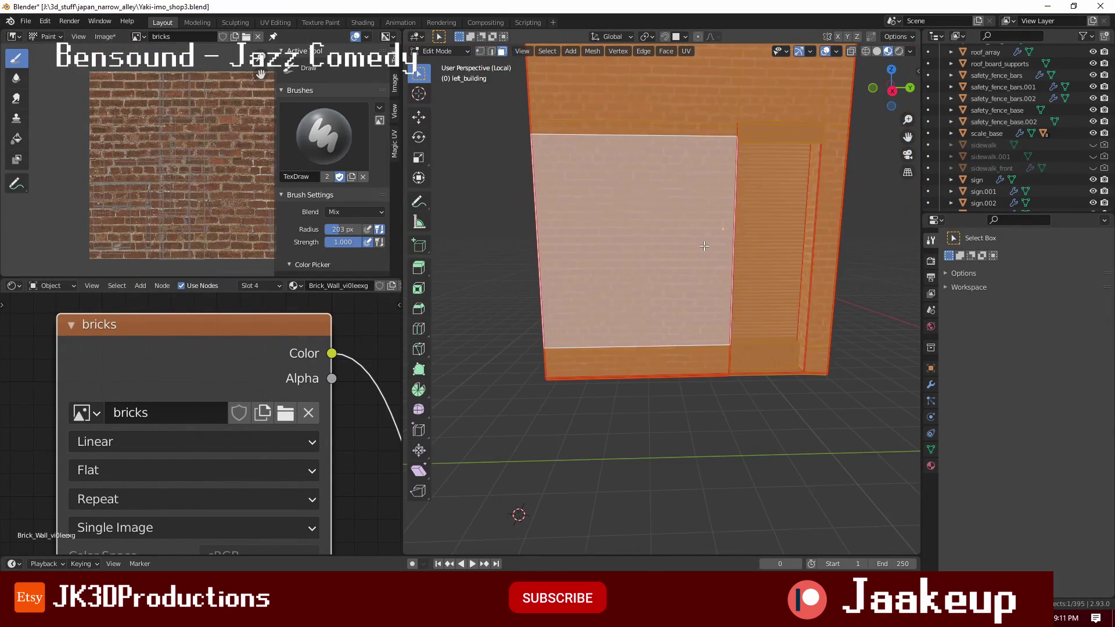
scroll(207, 169, "up", 2)
scroll(206, 170, "down", 2)
key("Tab")
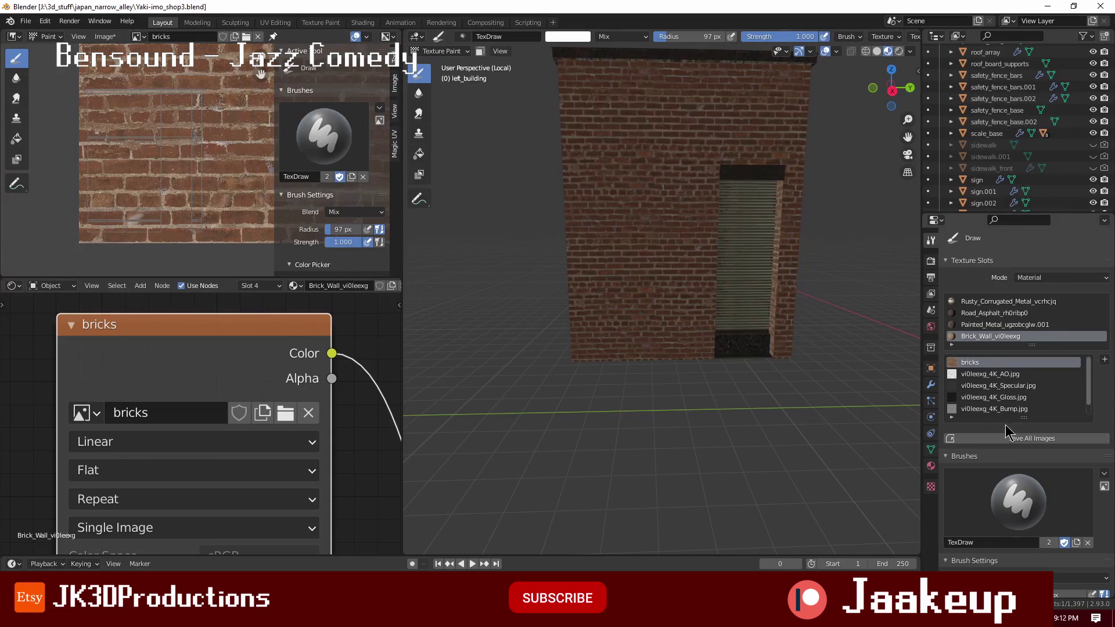
left_click(194, 500)
left_click(195, 445)
left_click(129, 471)
left_click(195, 504)
left_click(194, 476)
left_click(216, 504)
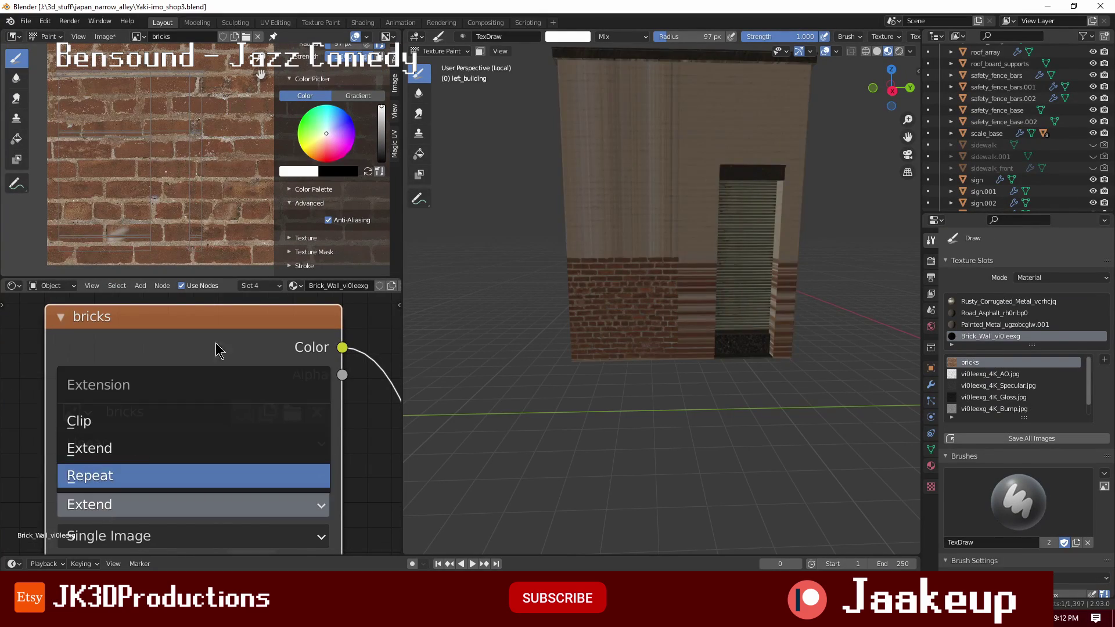
left_click(194, 476)
- Re-unwrap the whole wall mesh, then leave local view
key("Tab")
scroll(636, 318, "up", 5)
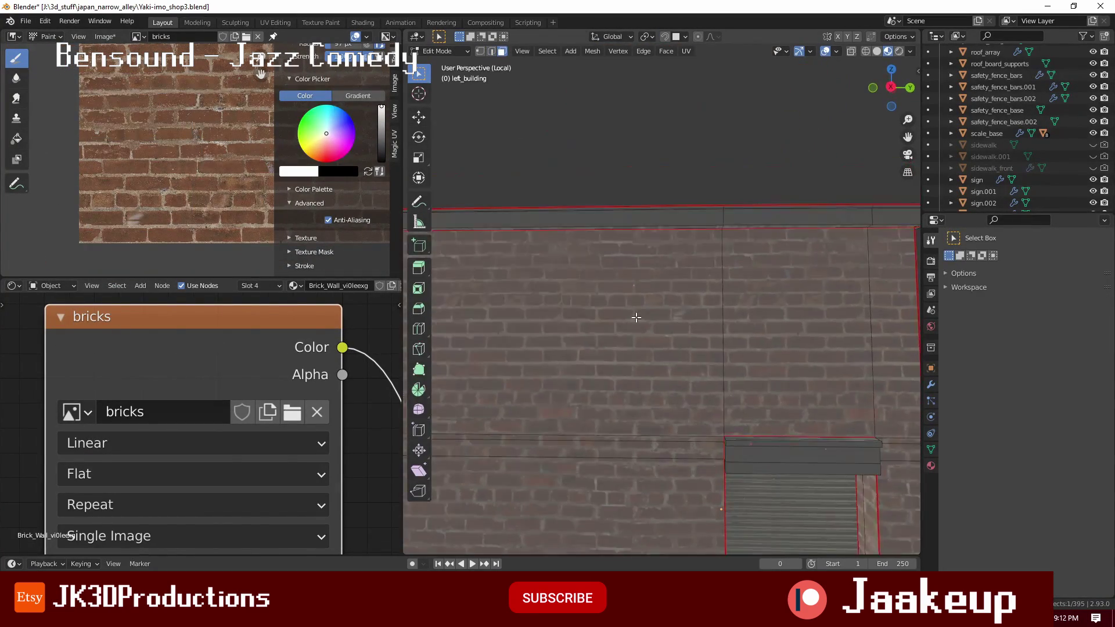
key("a")
key("u")
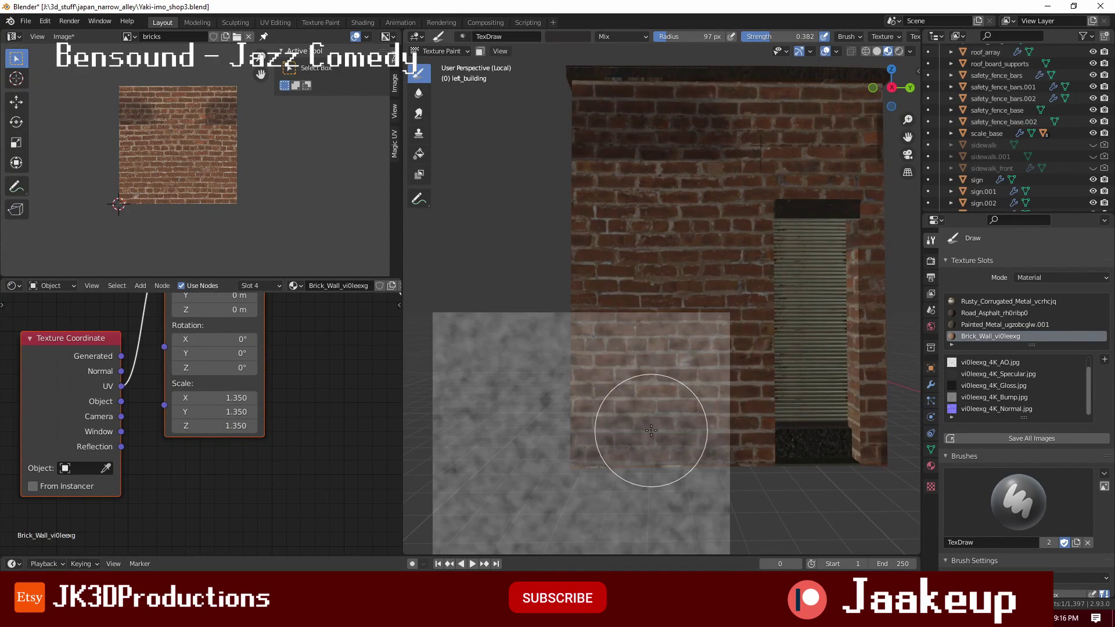
key("KP_Divide")
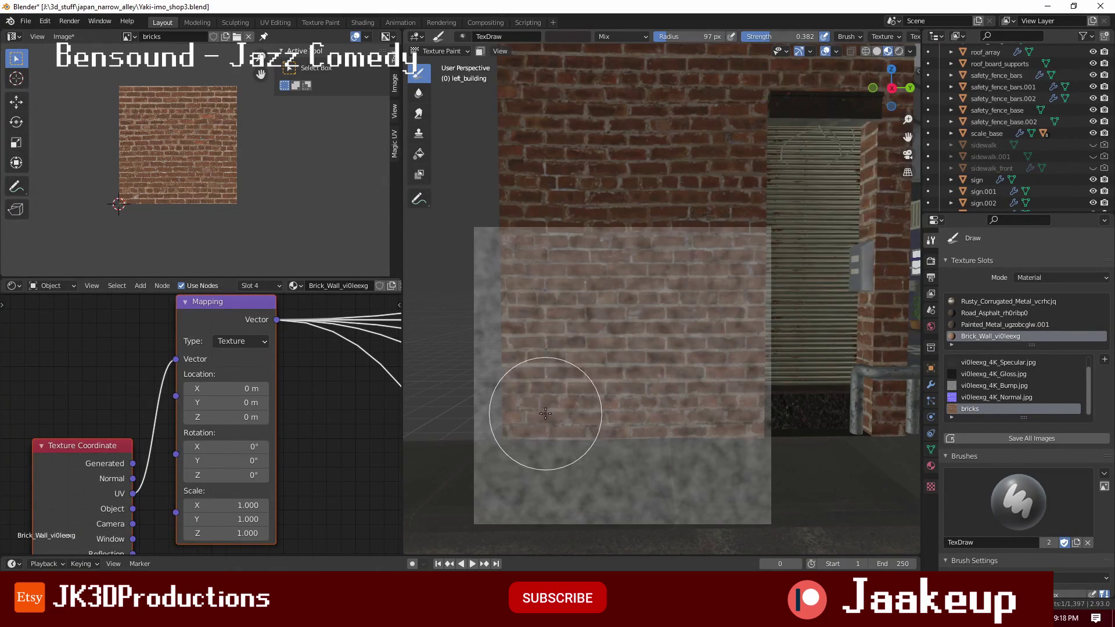
- Project the narrow wall strip's UVs from the right-side view
key("Tab")
key("KP_0")
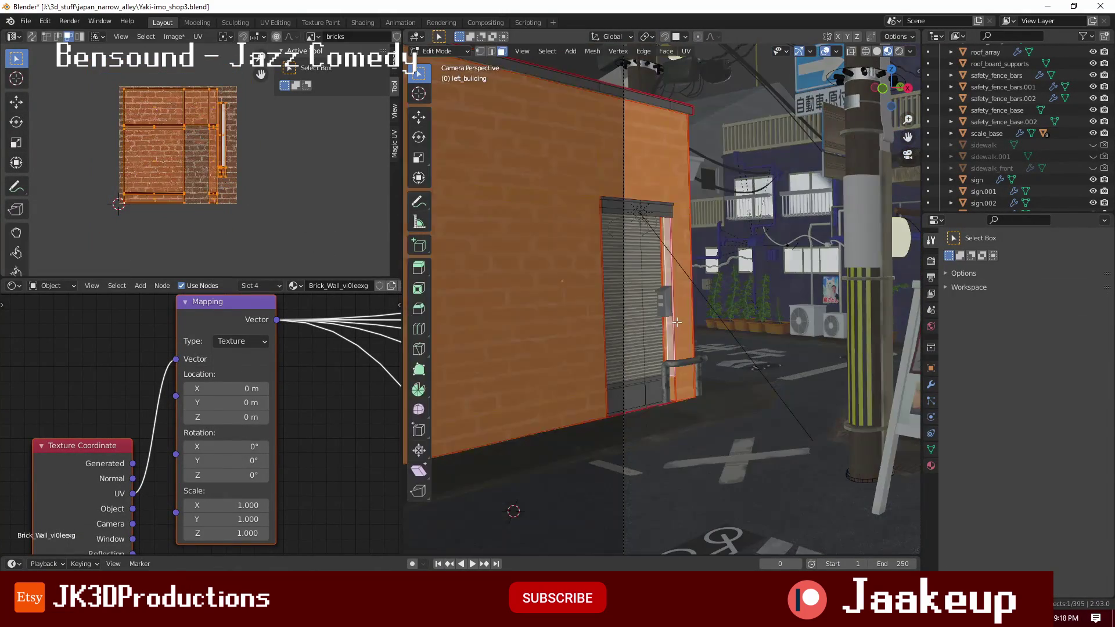
left_click(677, 322)
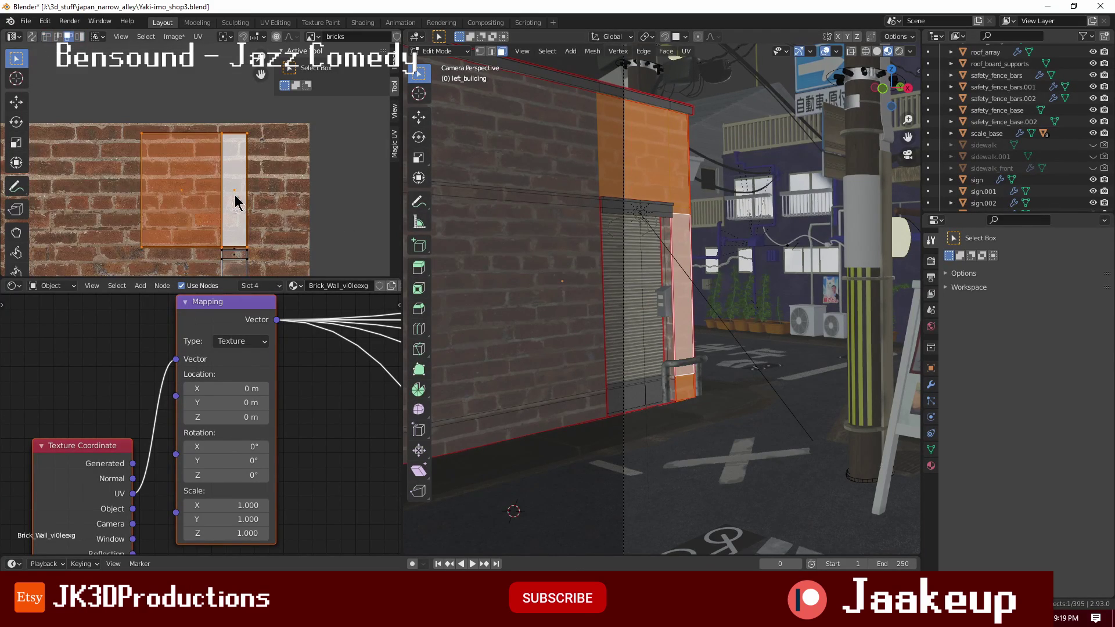
key("KP_3")
scroll(696, 285, "down", 2)
key("u")
left_click(453, 221)
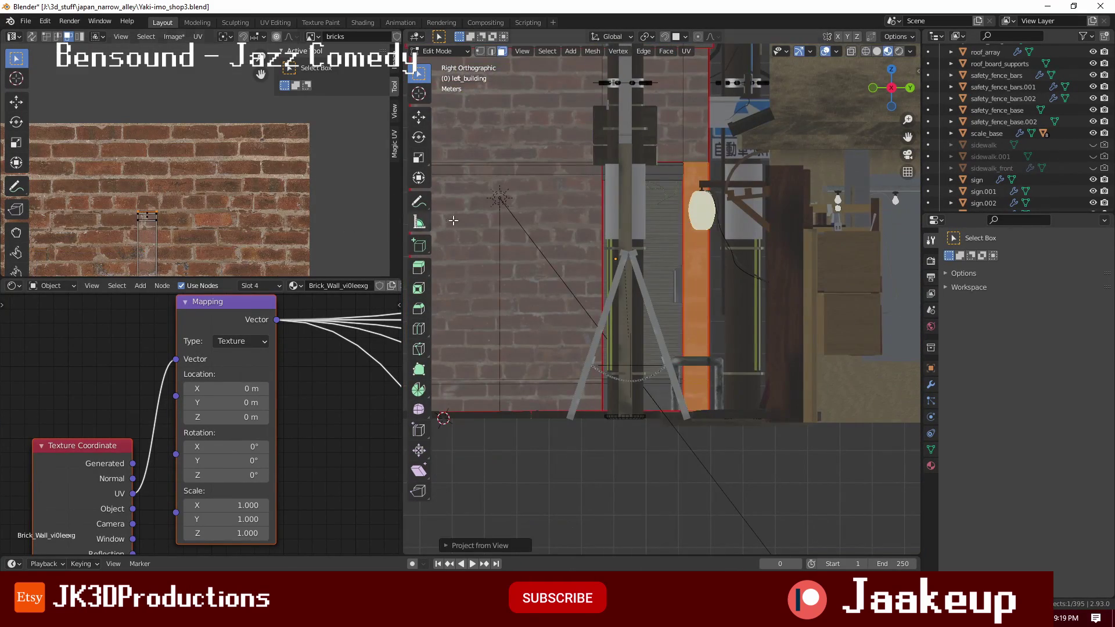
key("KP_0")
- Squash and reposition the strip's UVs on the brick image, scaling along one axis
key("s")
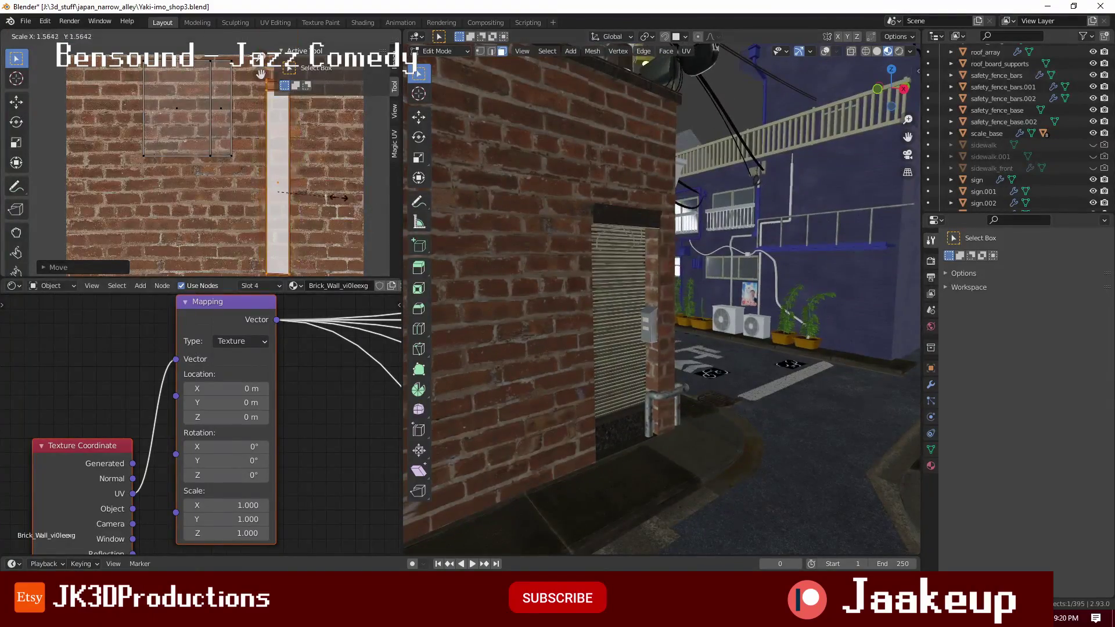
left_click(169, 222)
middle_click_drag(639, 290, 581, 302)
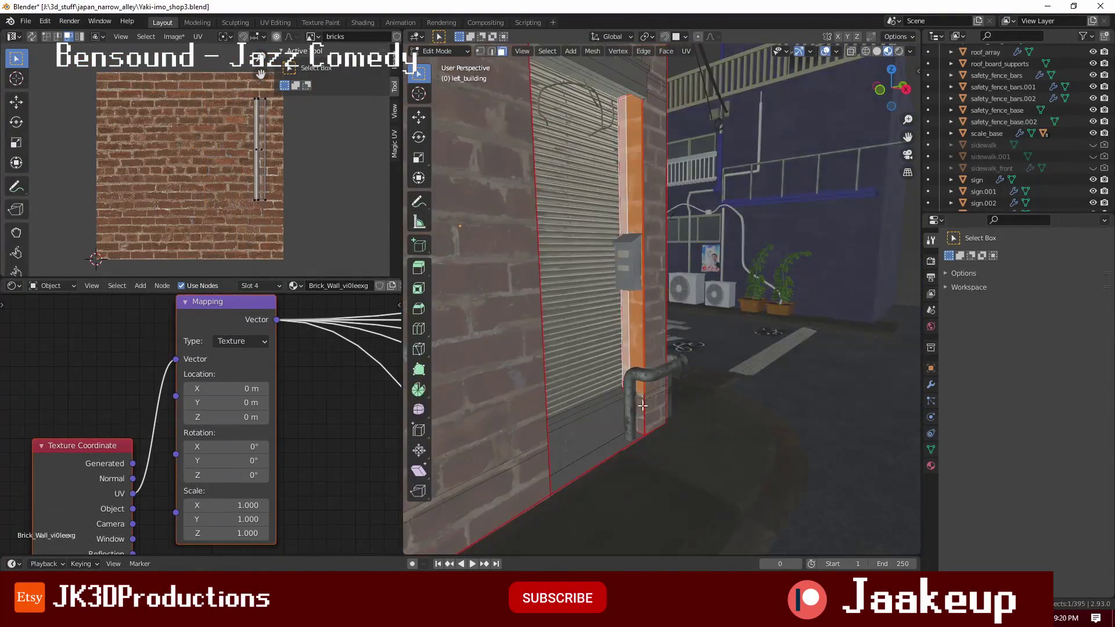
key("g")
left_click(142, 200)
key("s")
key("KP_0")
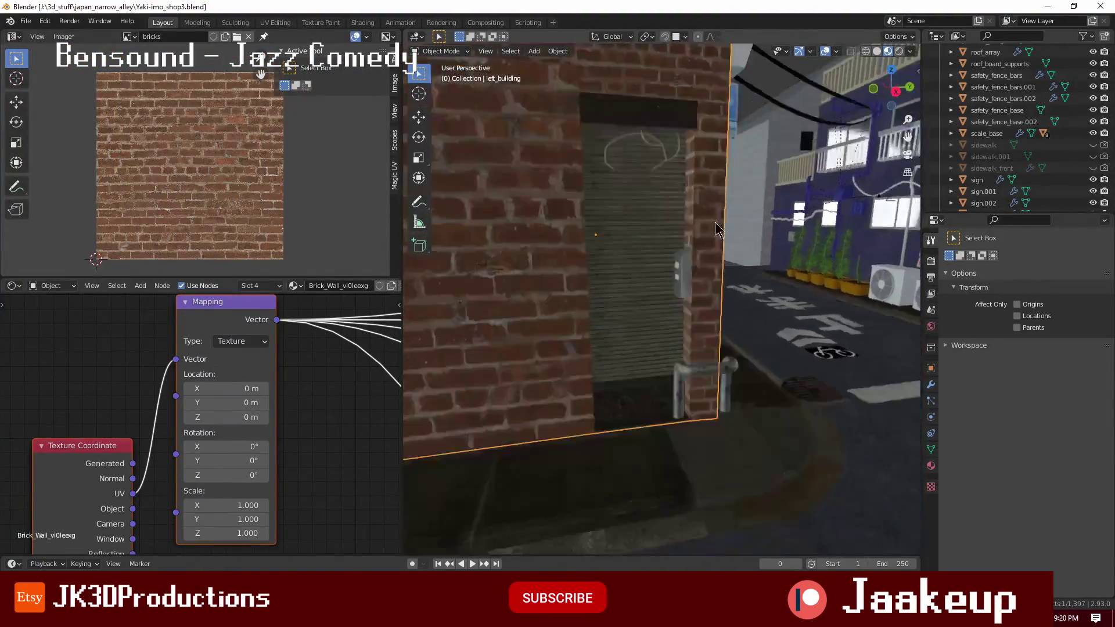
key("ctrl+Tab")
key("ctrl+Tab")
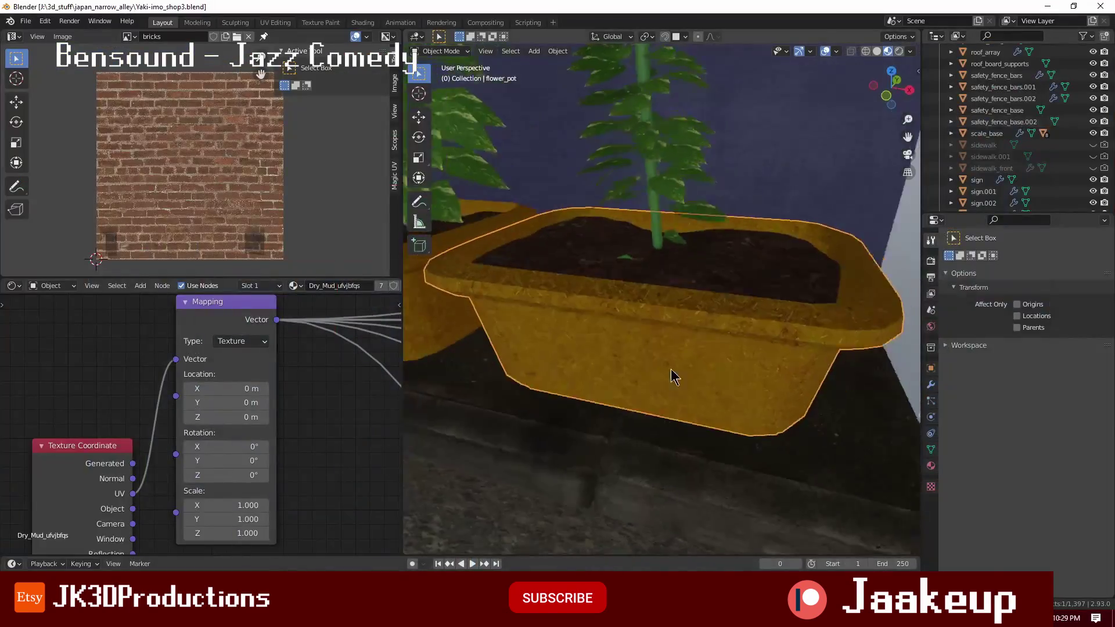
- Paint grime onto the isolated flower pot's texture
key("ctrl+Tab")
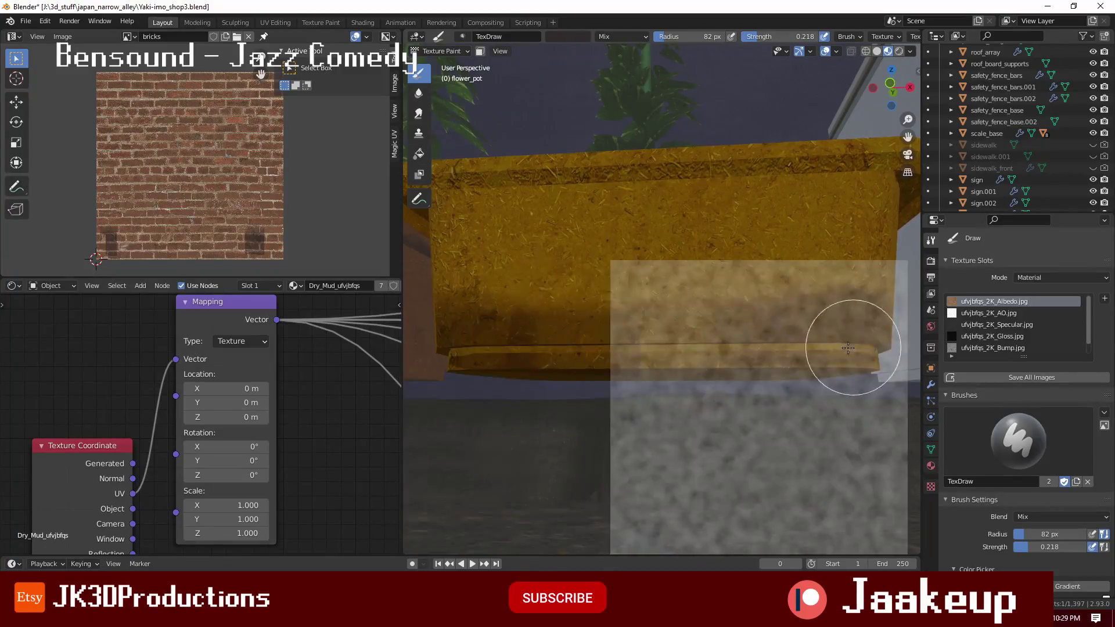
key("KP_Divide")
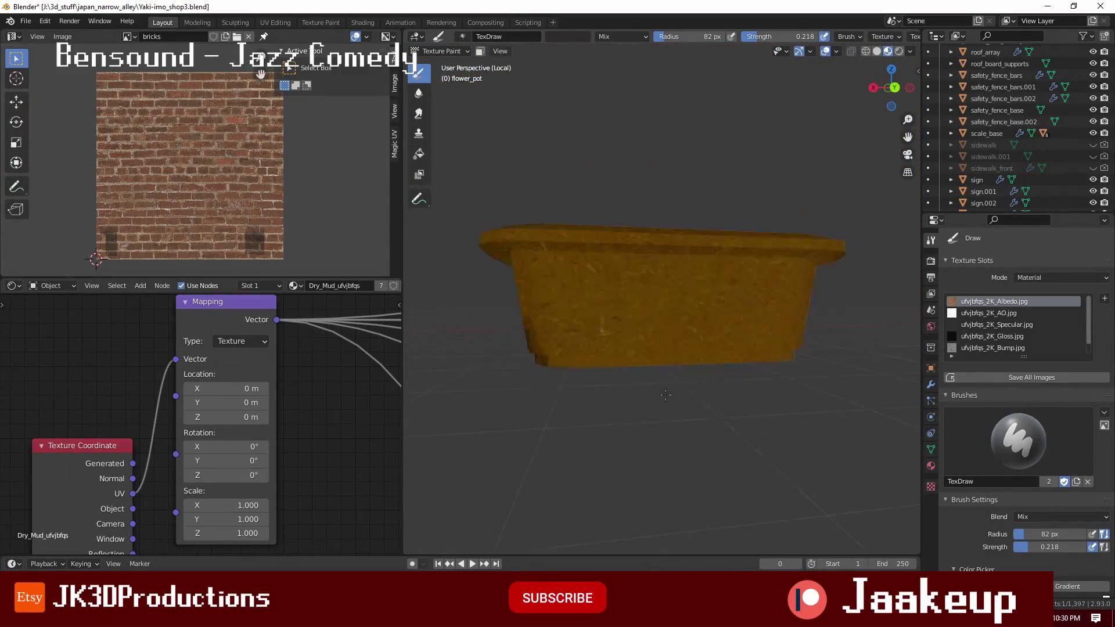
key("ctrl+Tab")
key("KP_Divide")
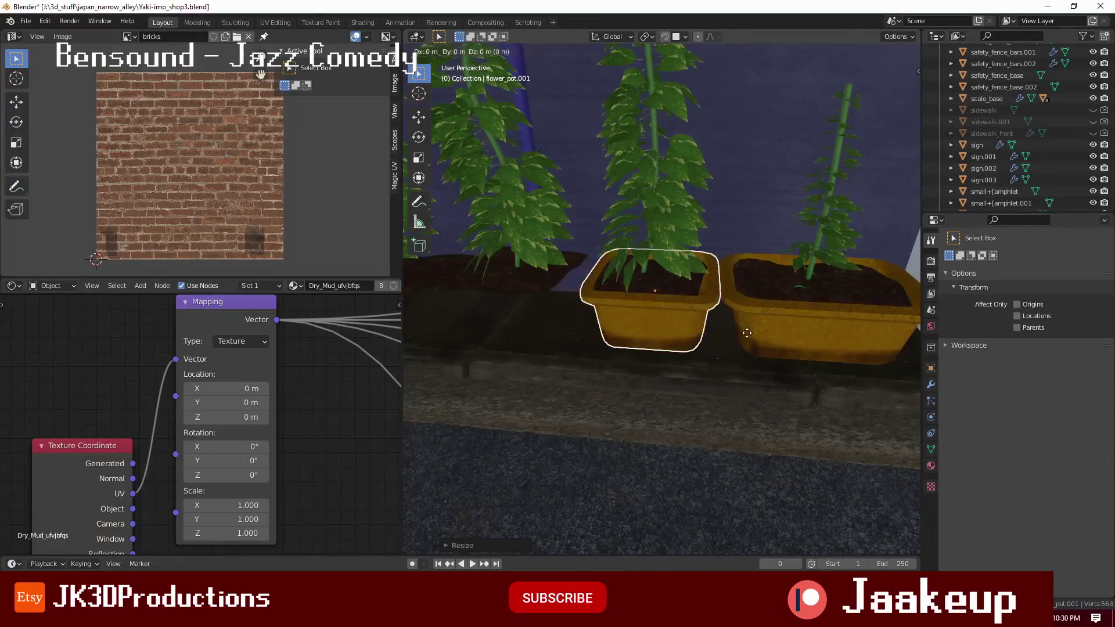
- Duplicate the flower pot along X, stretch a copy along X, and check the camera view
key("shift+d")
key("x")
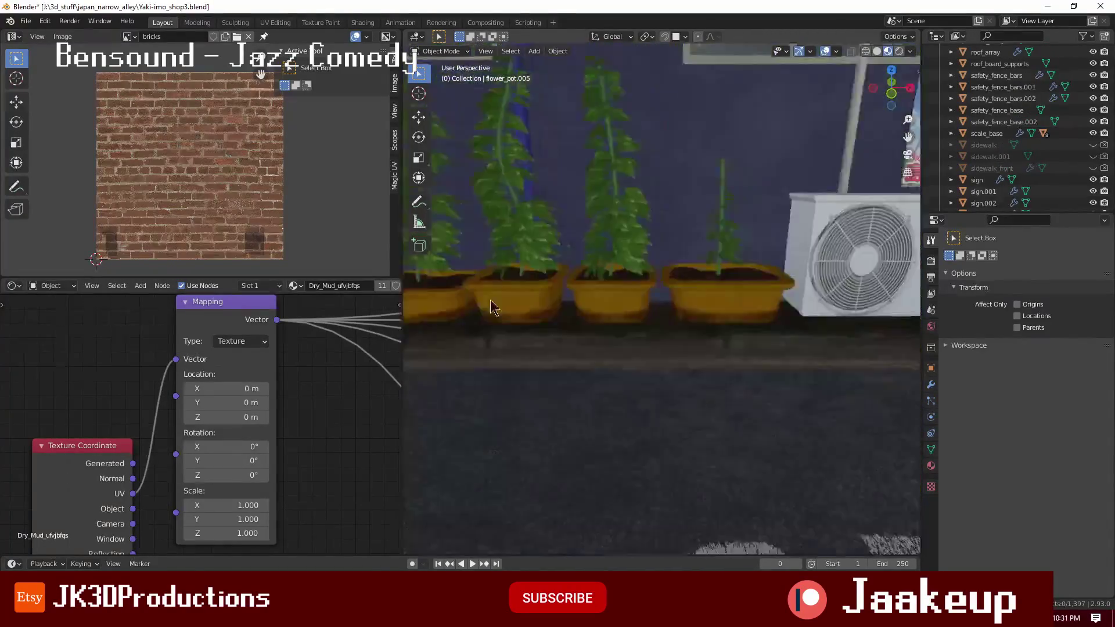
key("KP_Decimal")
key("shift+d")
key("s")
key("x")
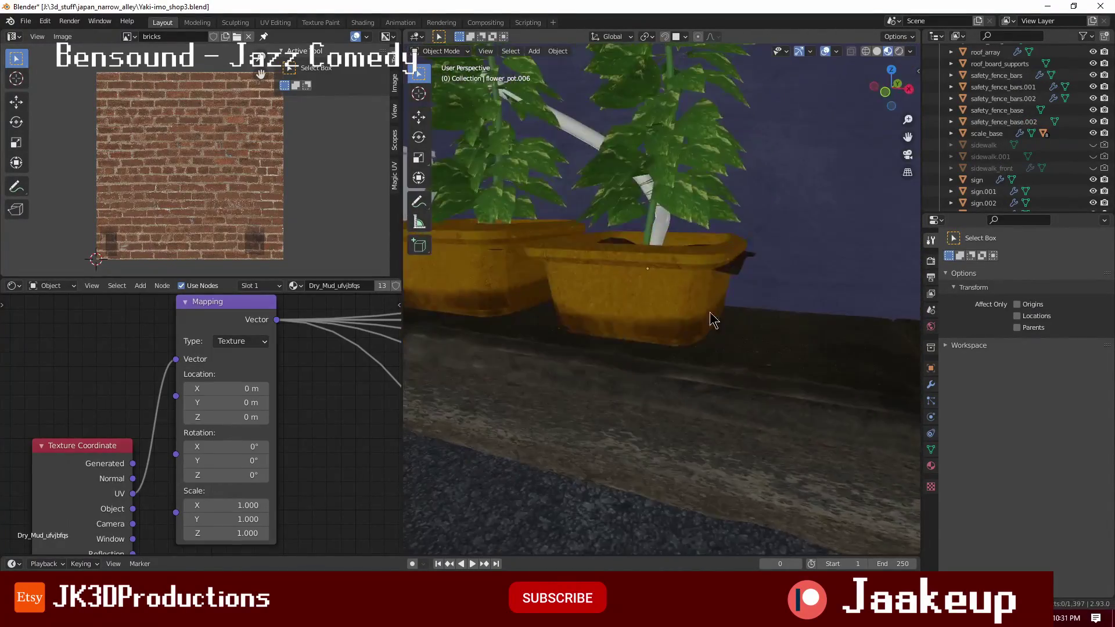
key("KP_0")
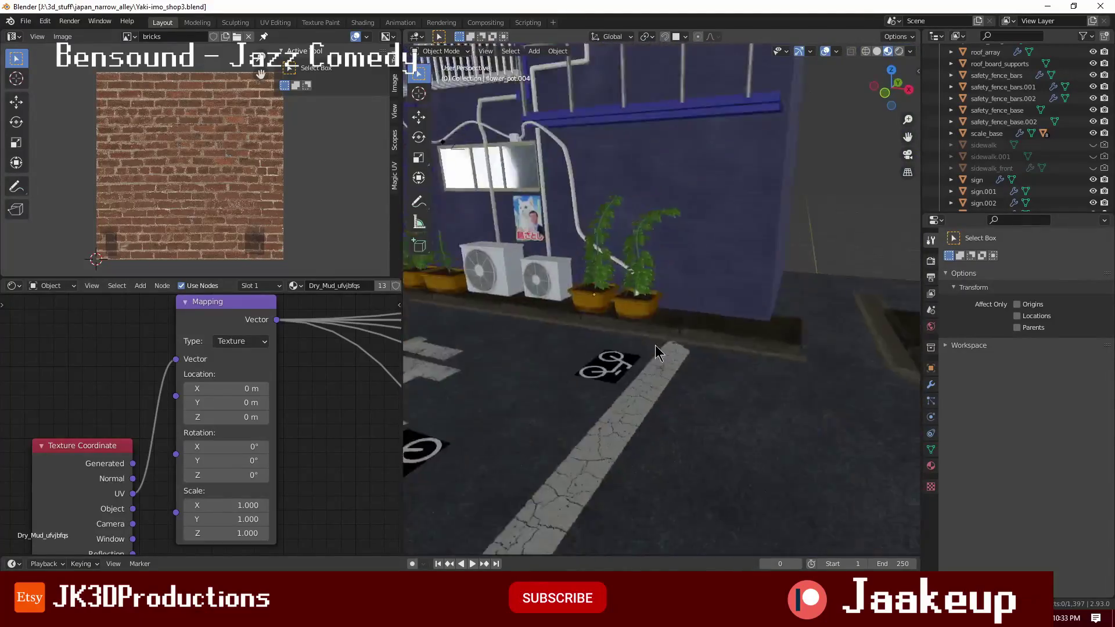
- Put back_building into Texture Paint mode, briefly isolating it in local view
left_click(639, 415)
left_click(785, 296)
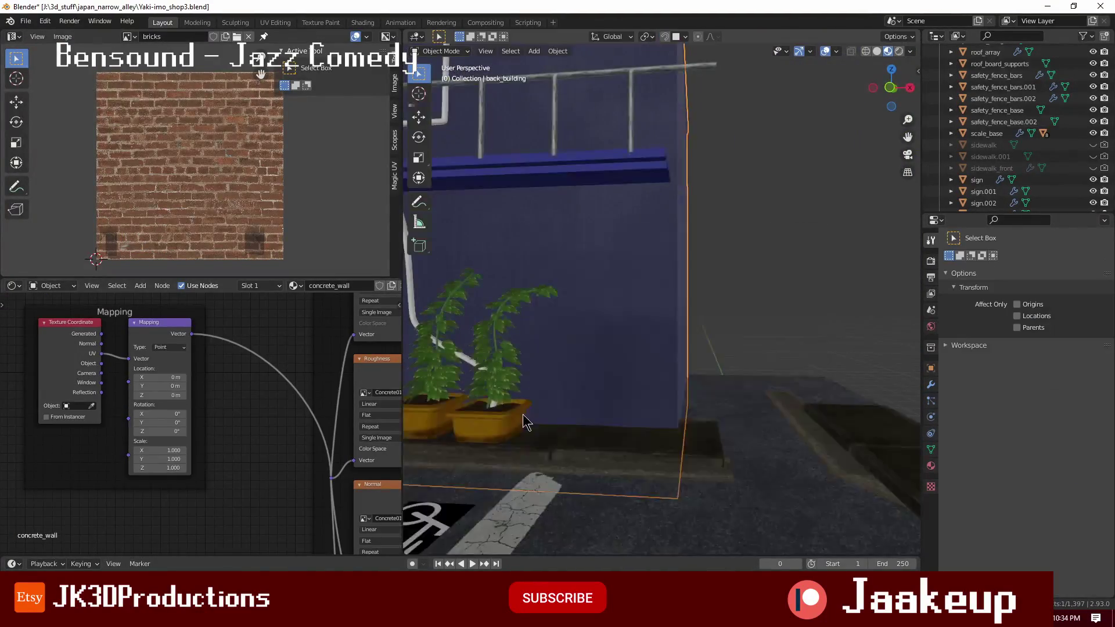
key("KP_Divide")
key("ctrl+Tab")
left_click(627, 428)
key("KP_Divide")
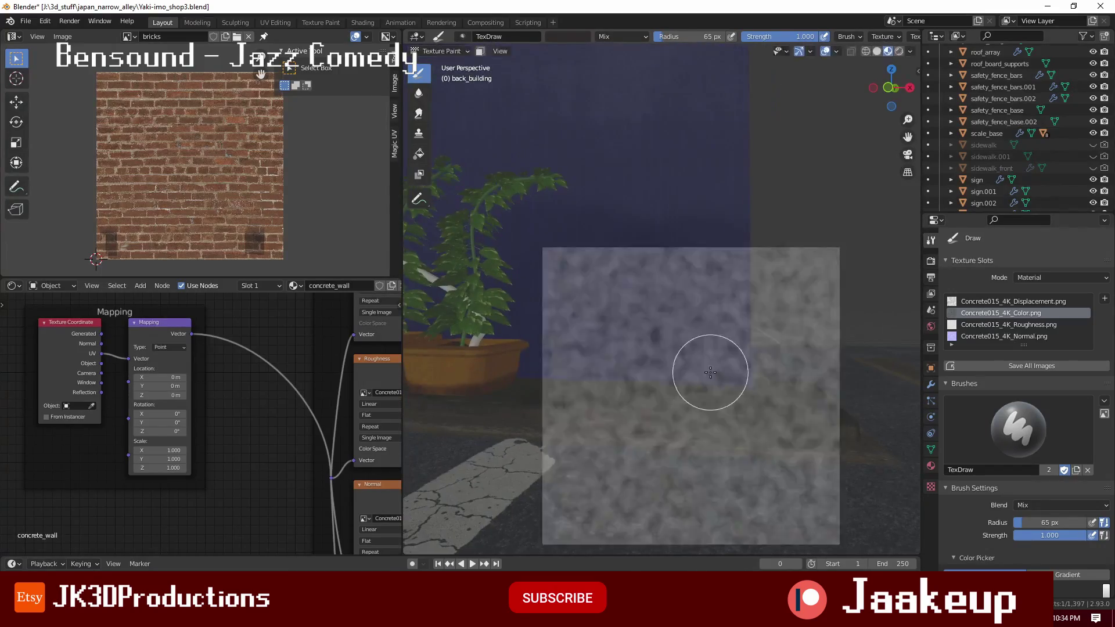
- Shrink the Concrete stencil brush, move in close to the blue wall, and save
key("bracketleft")
key("bracketleft")
key("bracketleft")
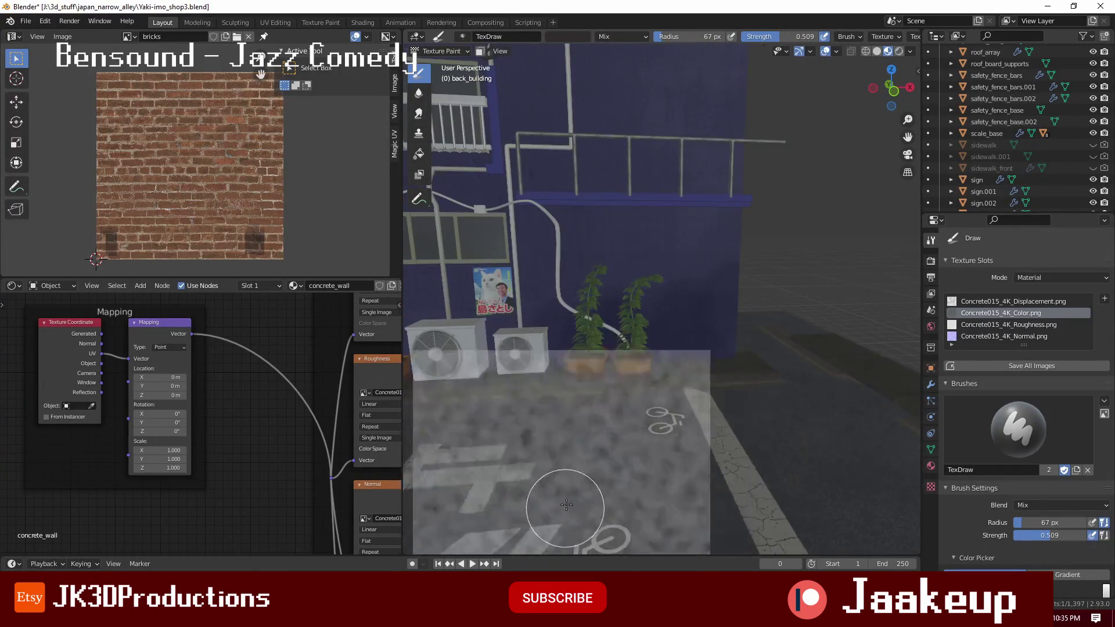
mouse_move(567, 506)
middle_mouse_down()
mouse_move(659, 324)
mouse_move(468, 373)
mouse_move(616, 348)
mouse_move(490, 219)
mouse_move(633, 318)
middle_mouse_up()
key("ctrl+s")
scroll(616, 347, "down", 5)
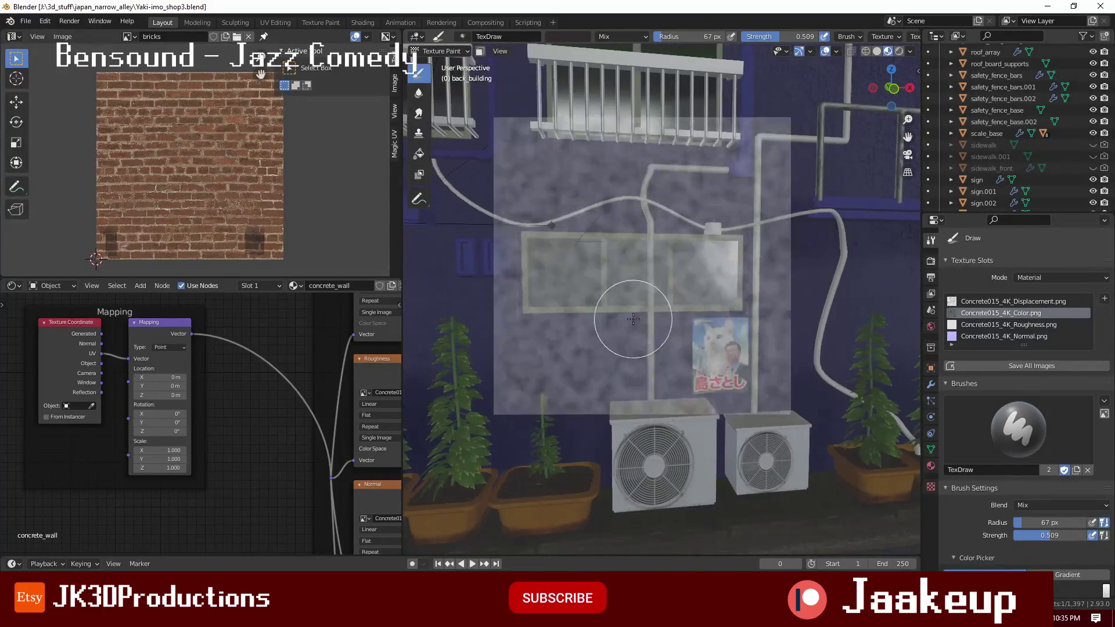
scroll(621, 302, "down", 2)
- Resize the Concrete brush while zooming around the wall's windows, pipes and balconies
key("bracketleft")
key("bracketleft")
key("bracketleft")
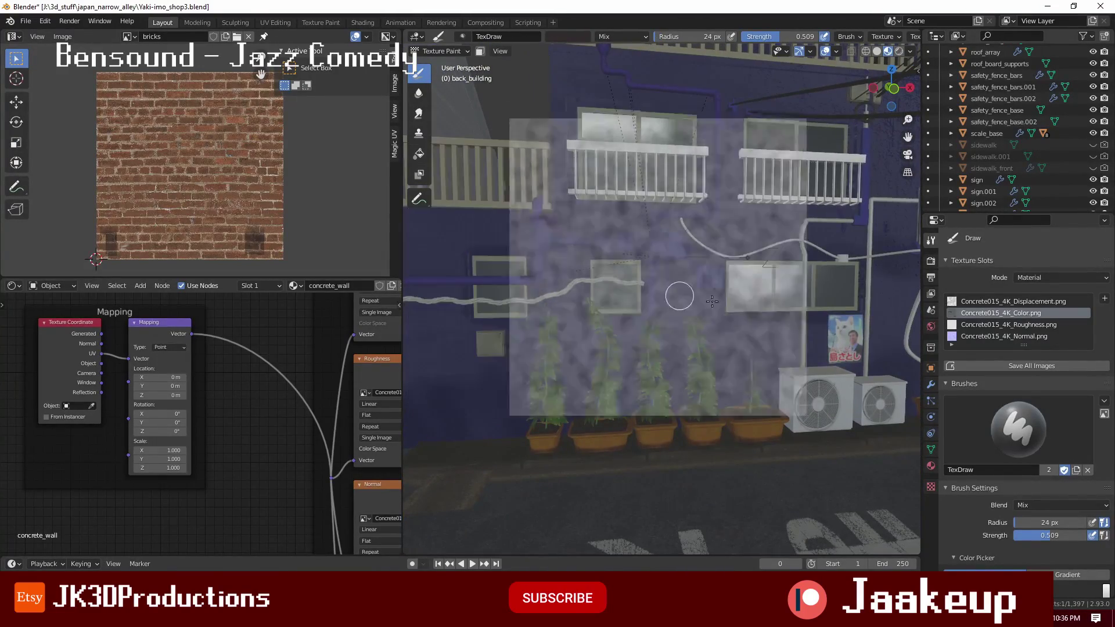
scroll(712, 301, "up", 3)
scroll(538, 397, "up", 2)
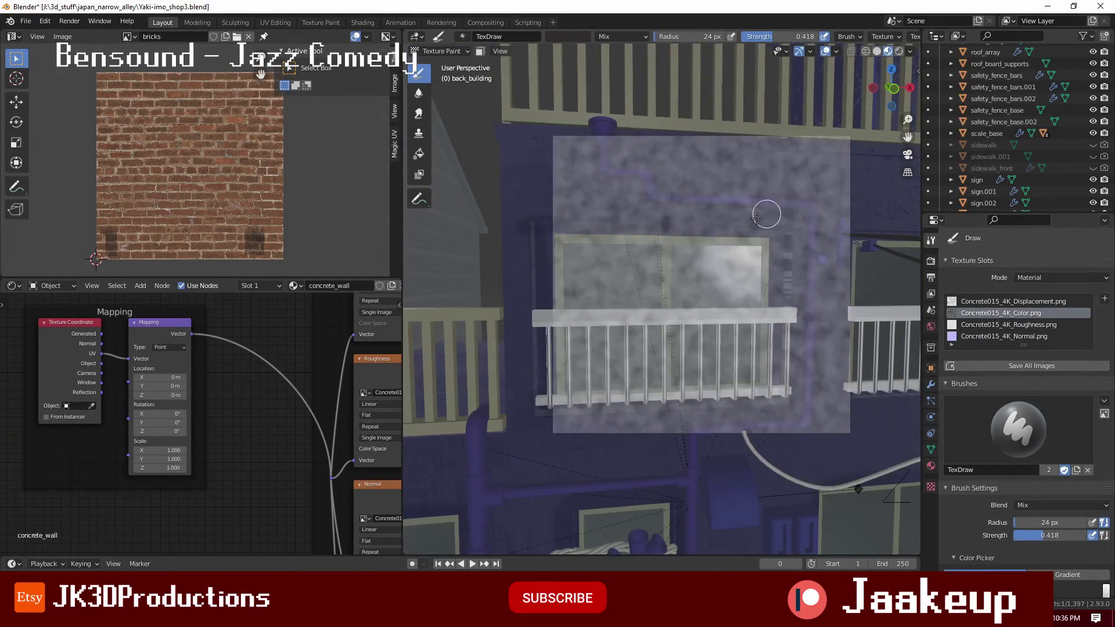
scroll(668, 241, "down", 2)
scroll(722, 210, "down", 3)
scroll(634, 348, "up", 4)
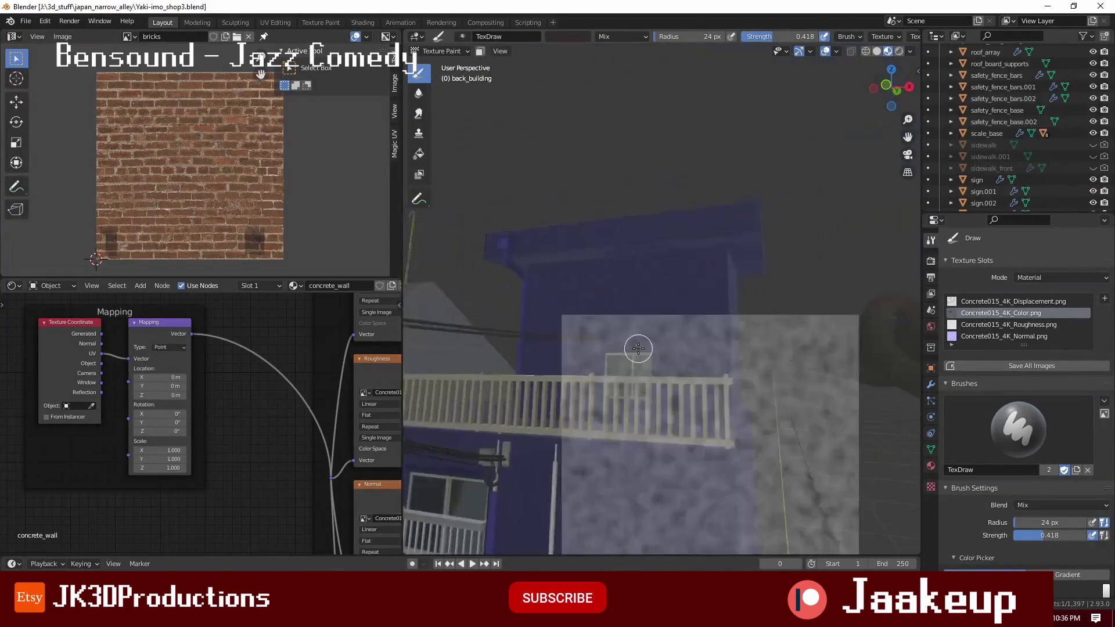
scroll(742, 250, "up", 2)
key("bracketright")
key("bracketright")
key("bracketright")
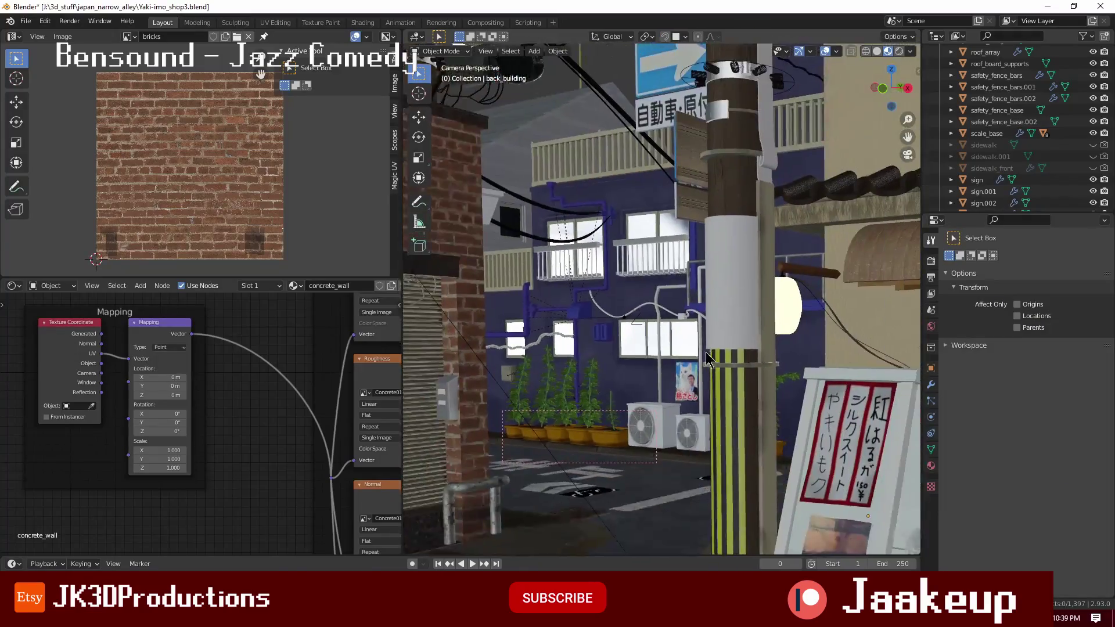
- Check the pole's UVs and load the cracked_wood image in its material
key("Tab")
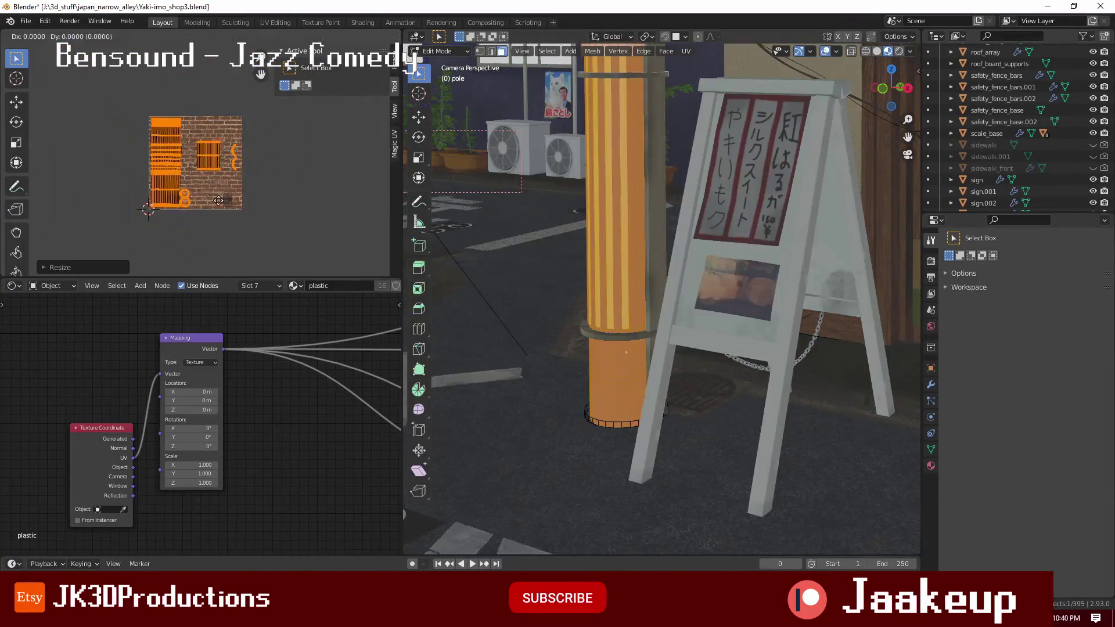
key("Tab")
left_click(931, 466)
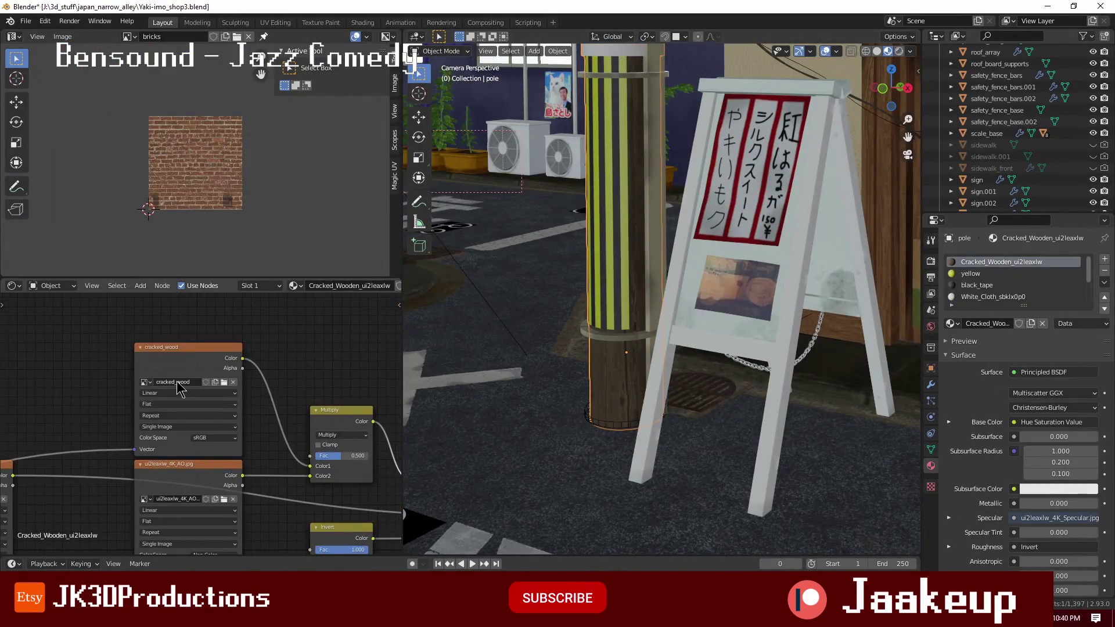
left_click(177, 382)
- Isolate the pole in local view and select its yellow material slot for painting
key("KP_Divide")
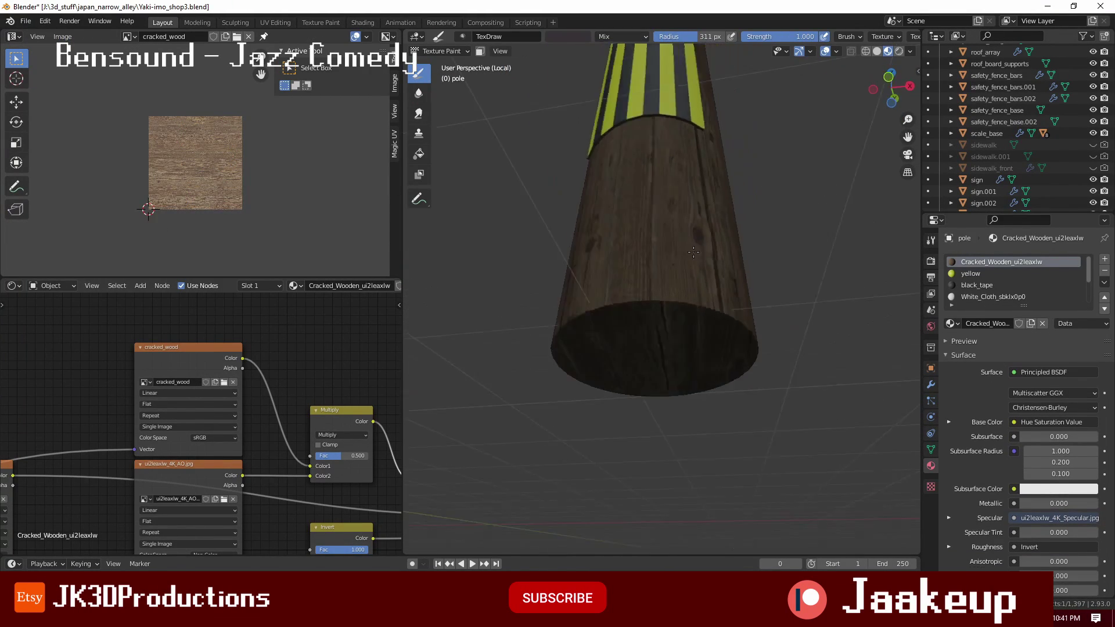
middle_click_drag(693, 252, 755, 232)
left_click(931, 239)
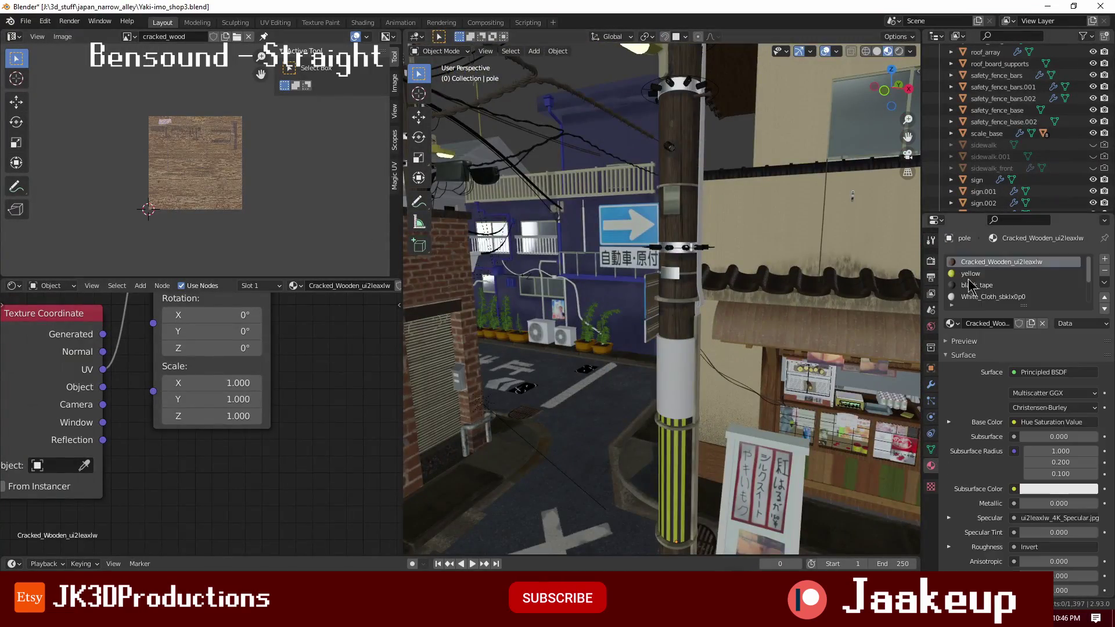
left_click(970, 273)
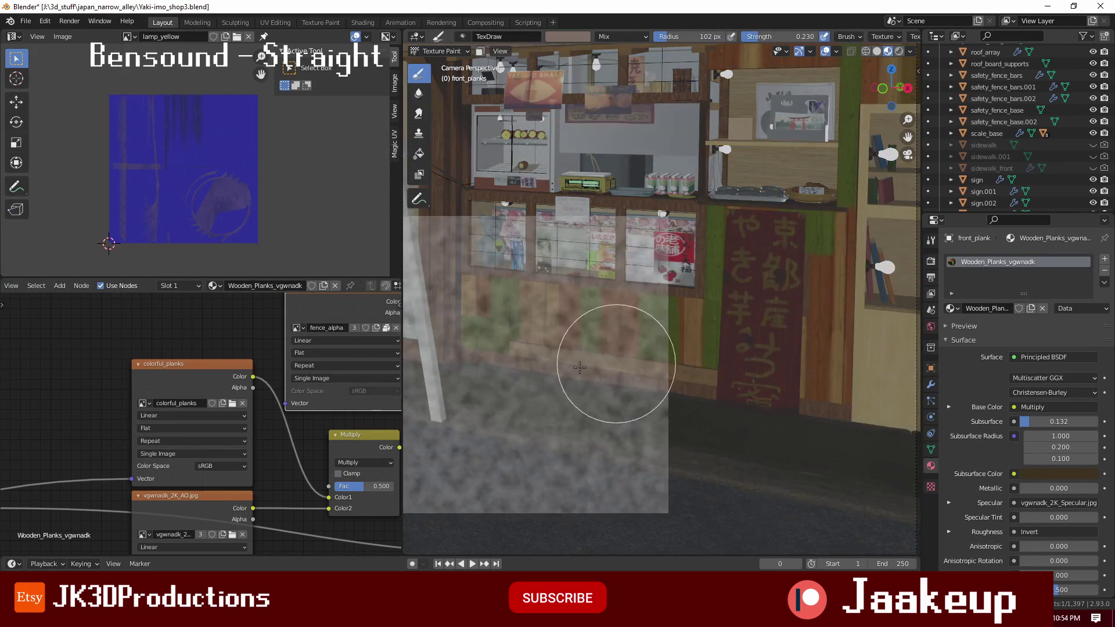
- Zoom the view in on the shop front while painting its planks
scroll(585, 337, "up", 5)
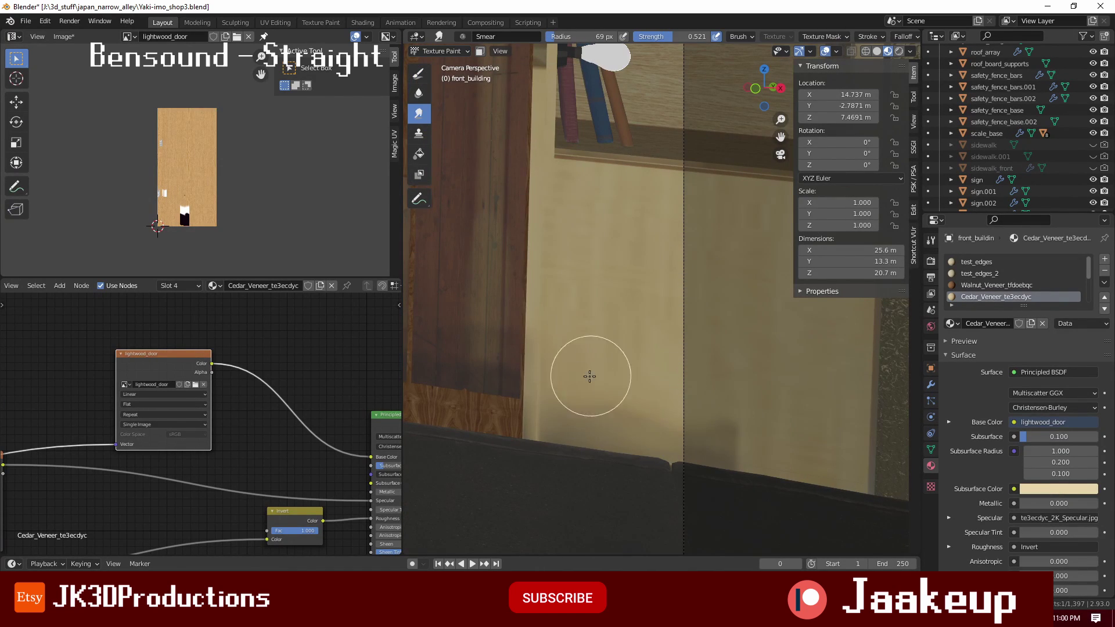
- Return to painting the door texture with the Soften brush at strength 1.0
key("Tab")
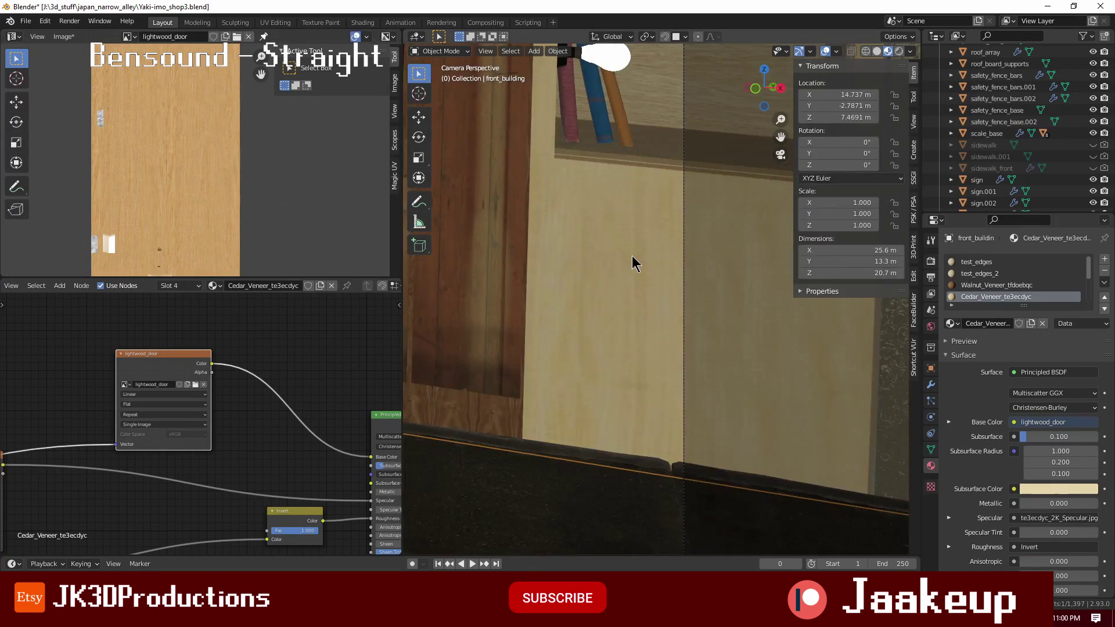
key("Tab")
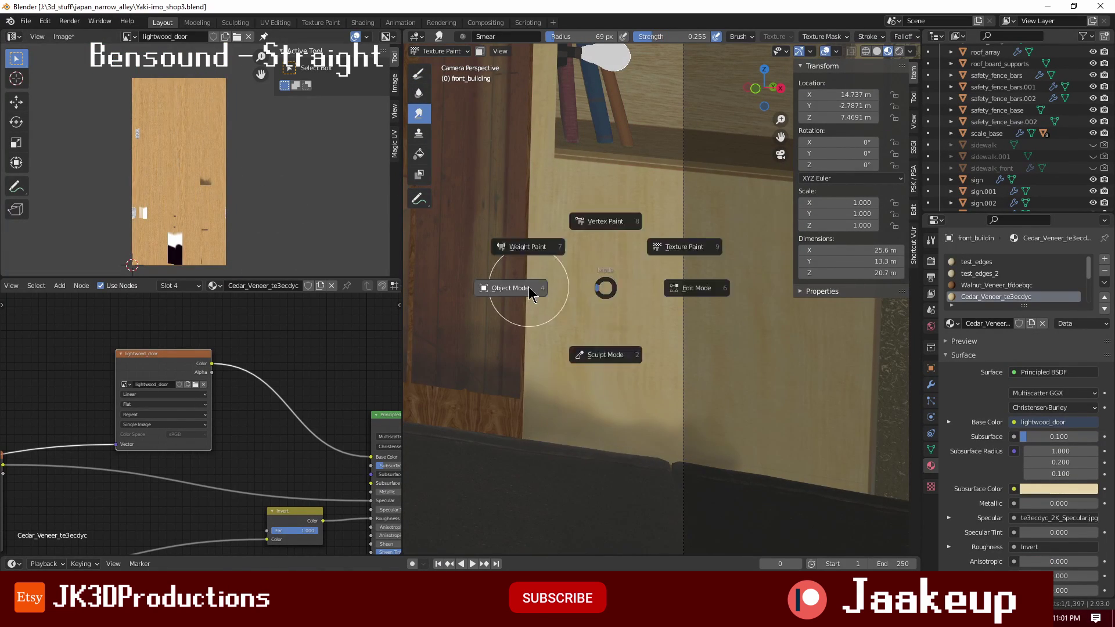
left_click(420, 95)
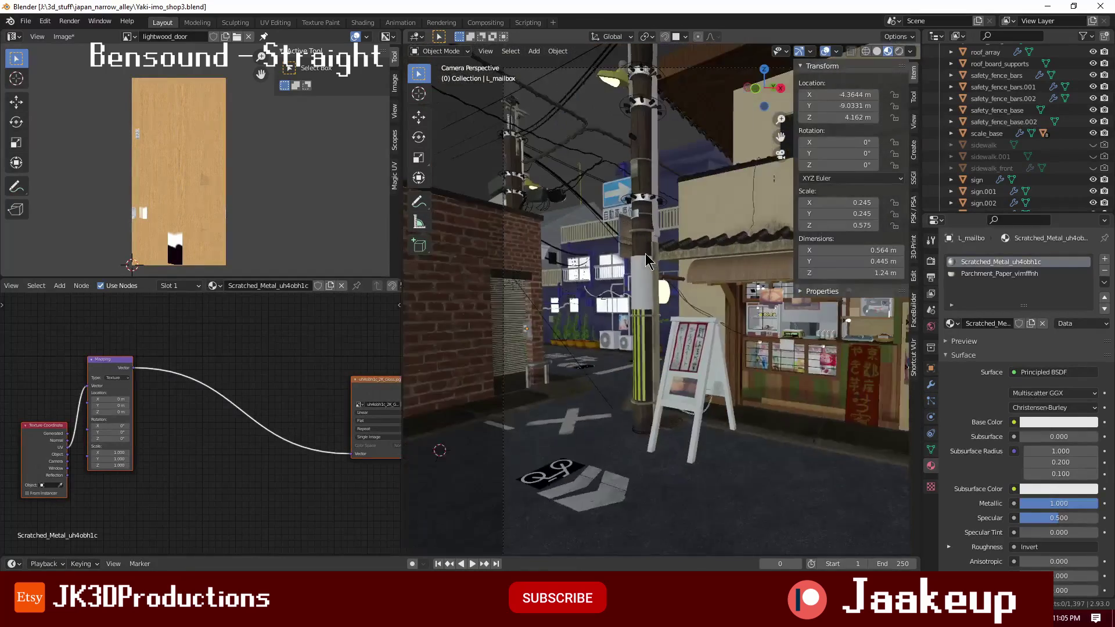
- Render the alley from the camera view with F12
key("F12")
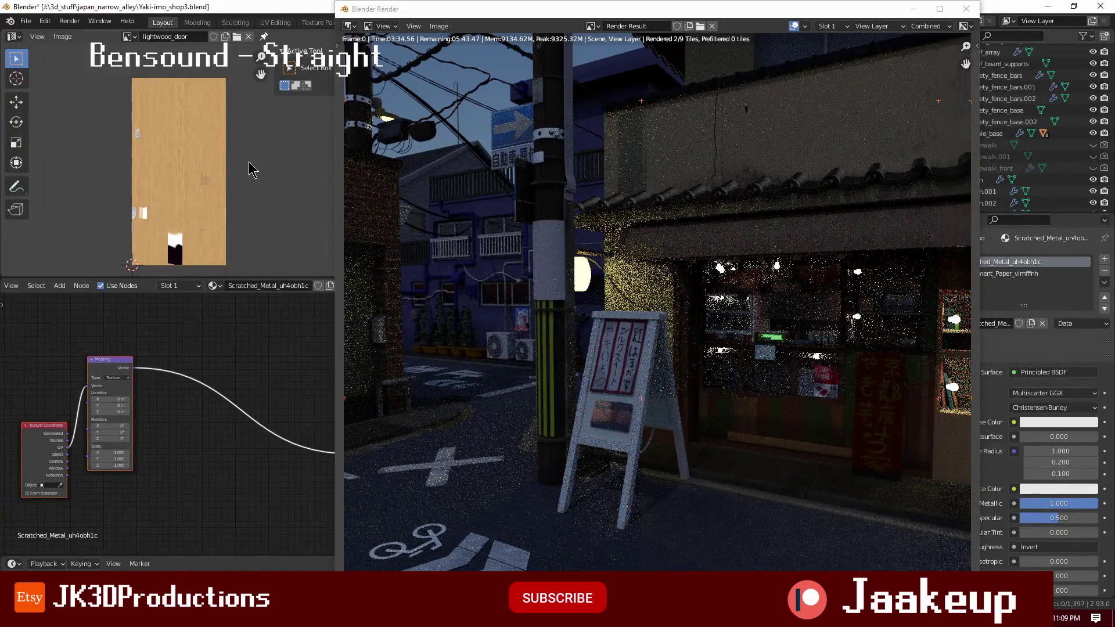
key("ctrl+s")
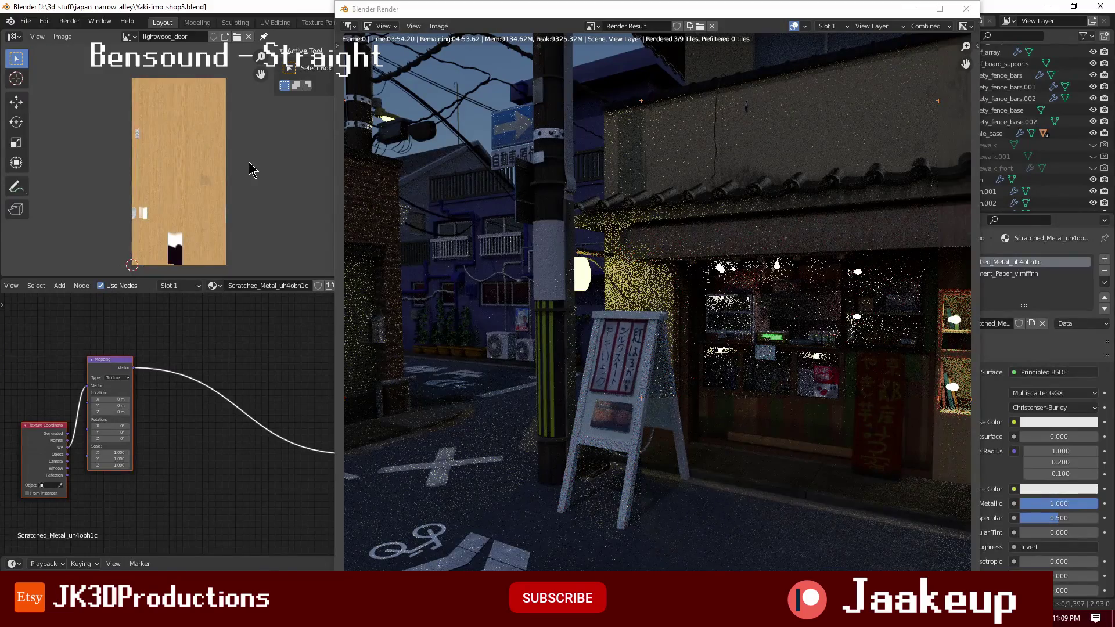
scroll(249, 161, "down", 1)
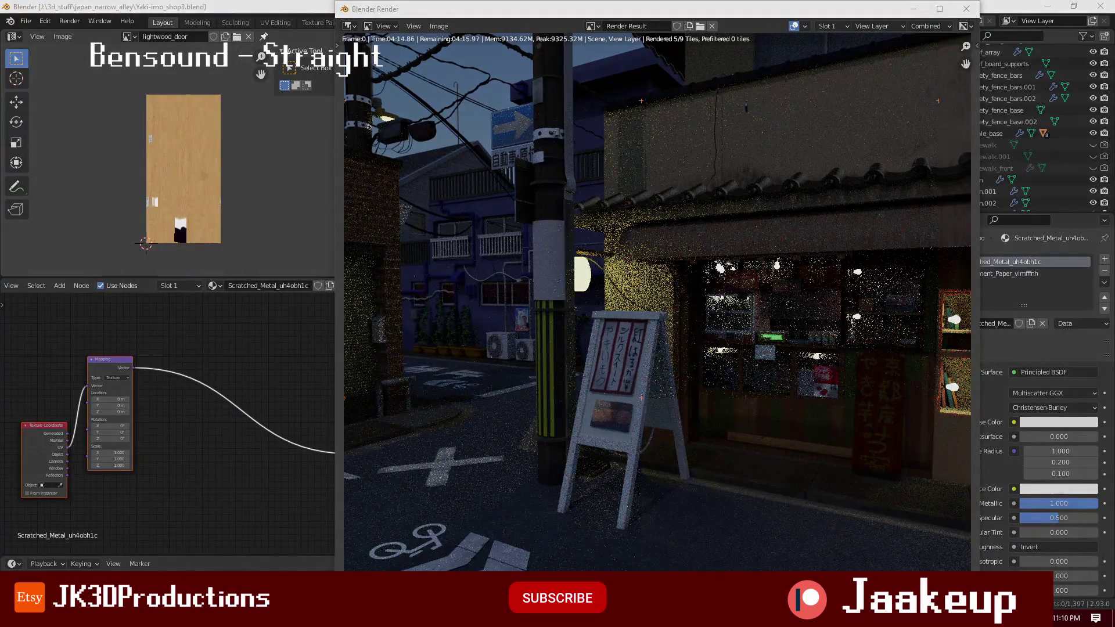